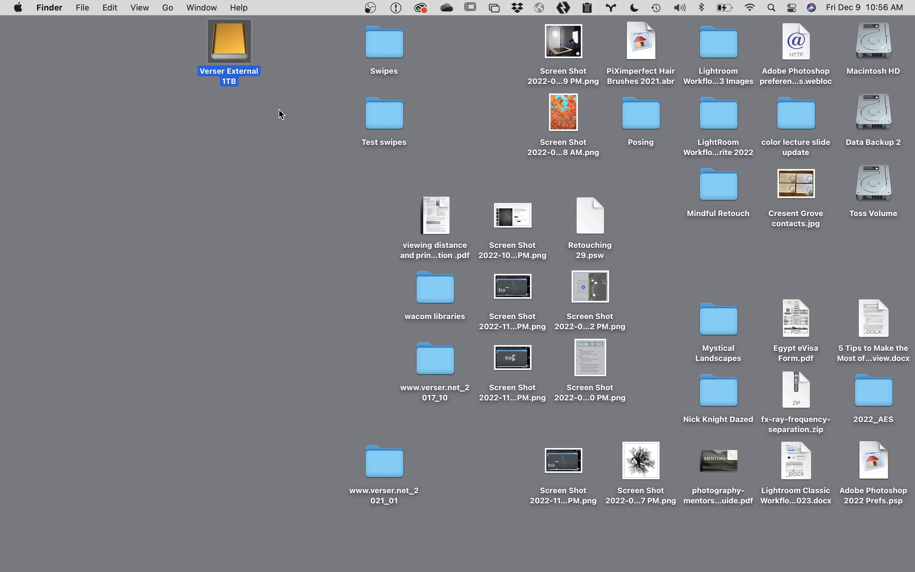
Step: Create a new folder named 'Lightroom Library' at the top level of the external 1TB drive
double_click(223, 44)
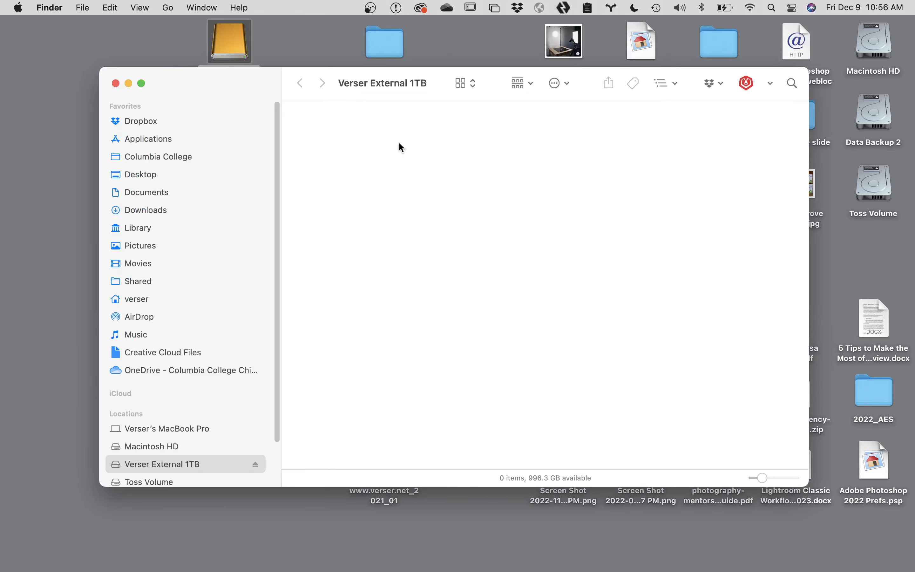
key(super+shift+n)
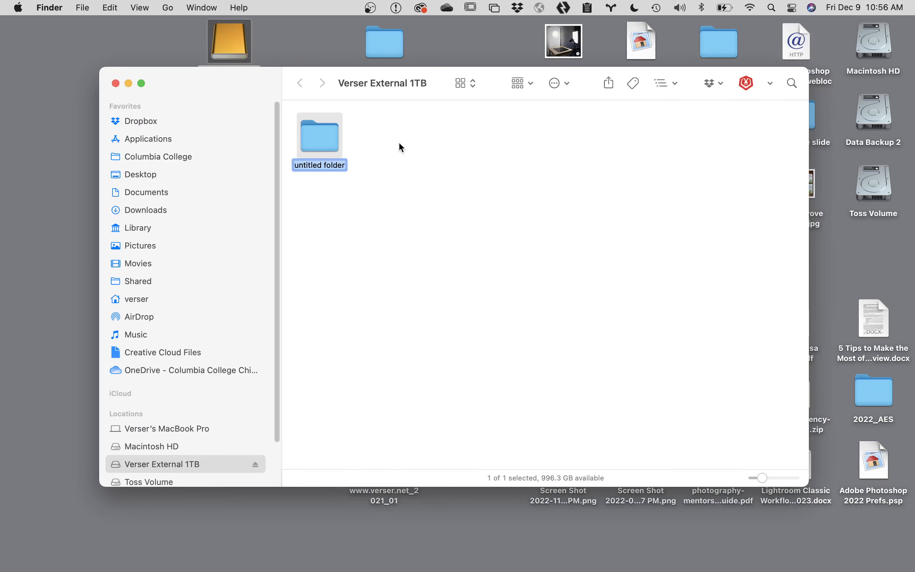
text(Li)
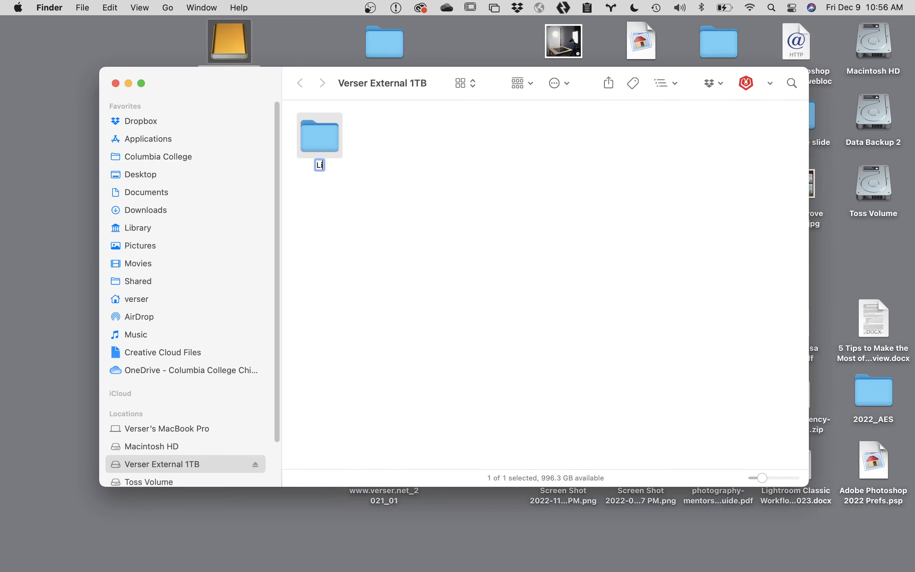
text(ghtroom Libr)
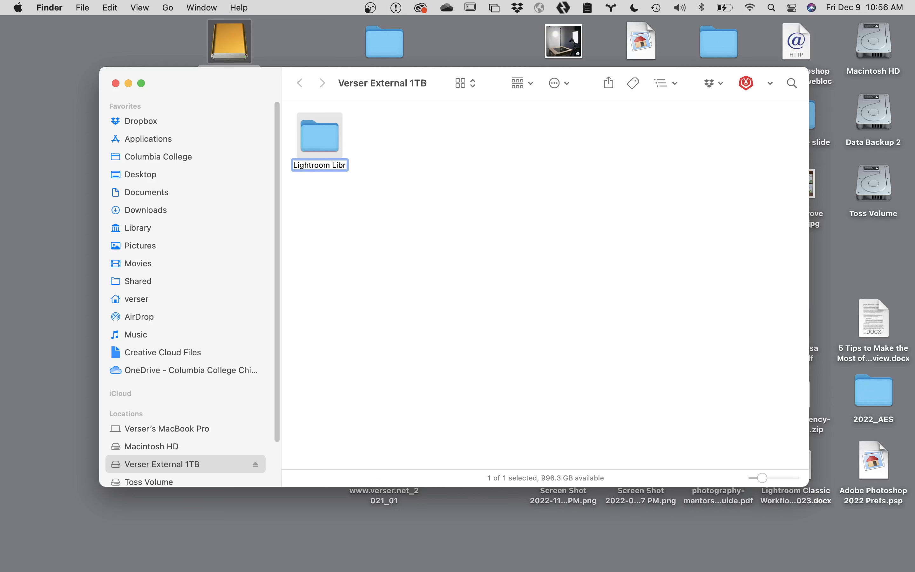
text(ary)
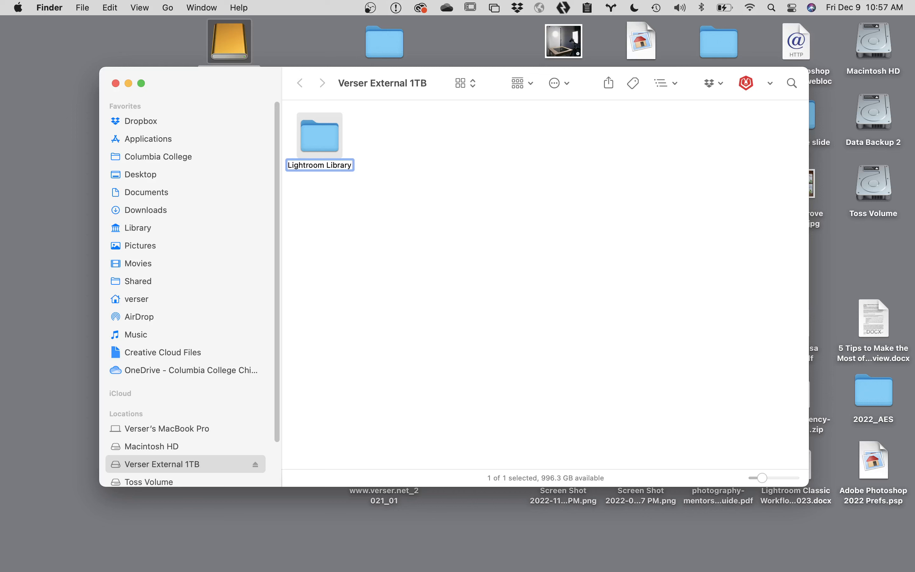
Step: Open the Lightroom Library folder and create a 'Catalog' subfolder inside it
click(326, 134)
double_click(327, 133)
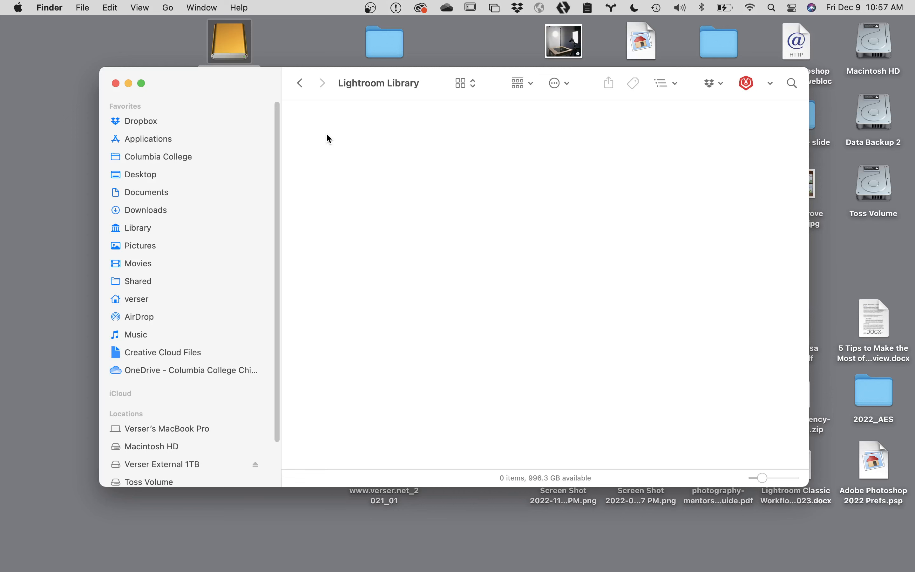
key(super+shift+n)
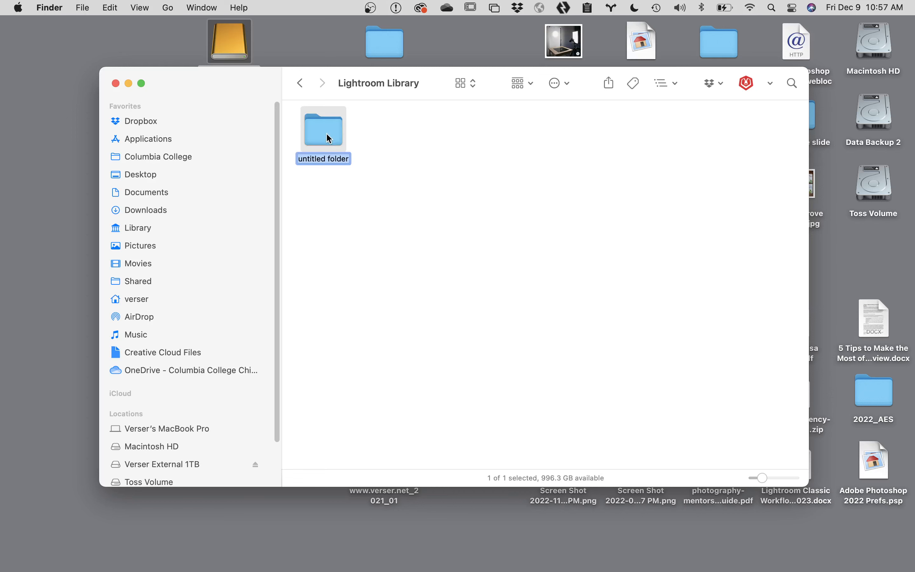
text(Catak)
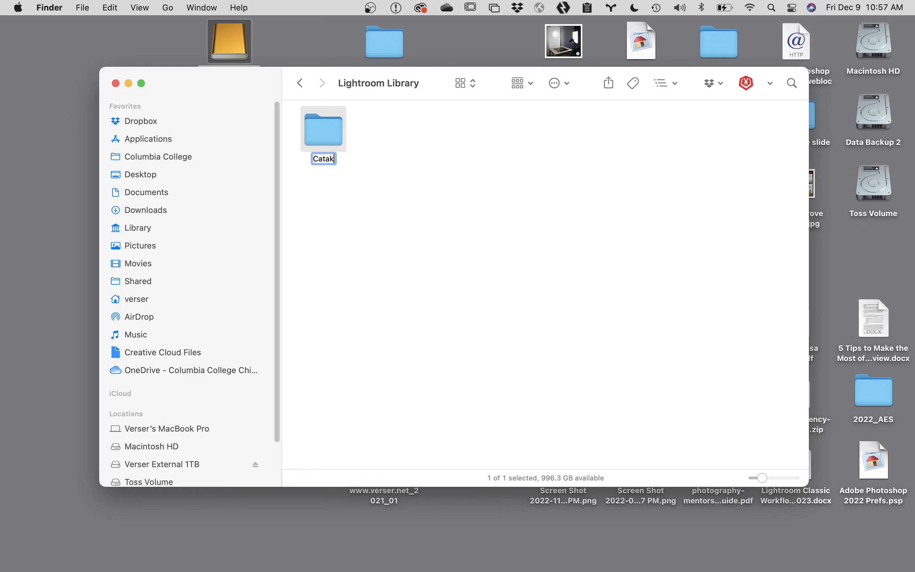
key(BackSpace)
text(log)
click(367, 211)
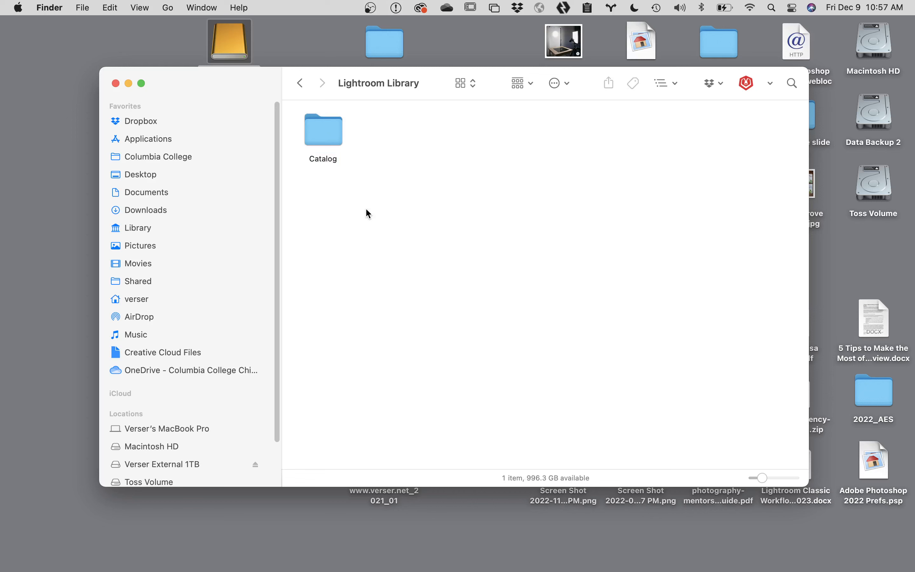
Step: Add a second subfolder named 'All Photographs' beside Catalog
key(super+shift+n)
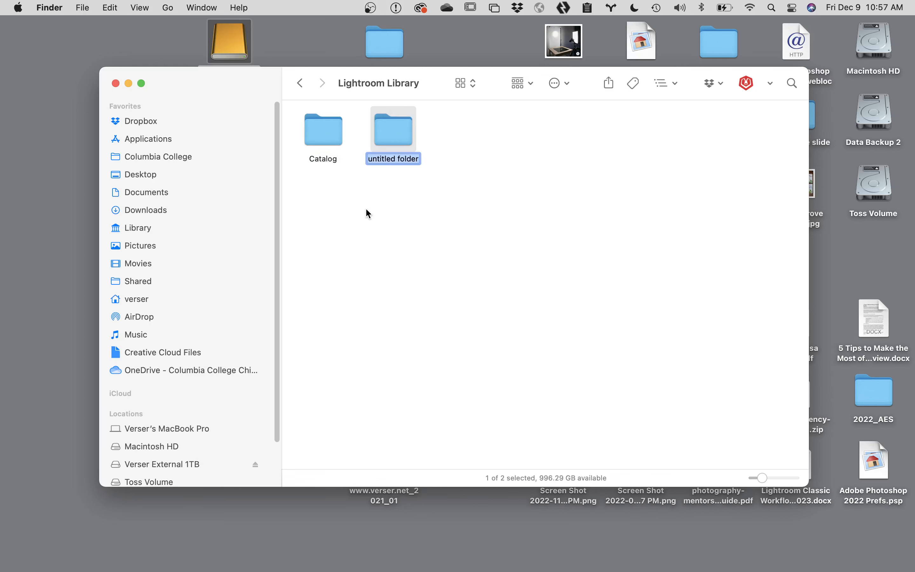
text(All)
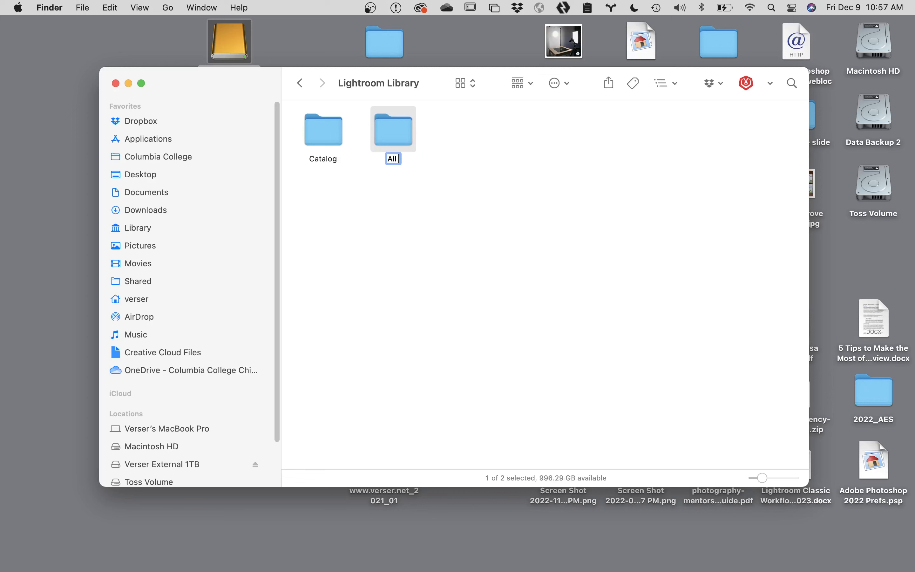
text( Photographs)
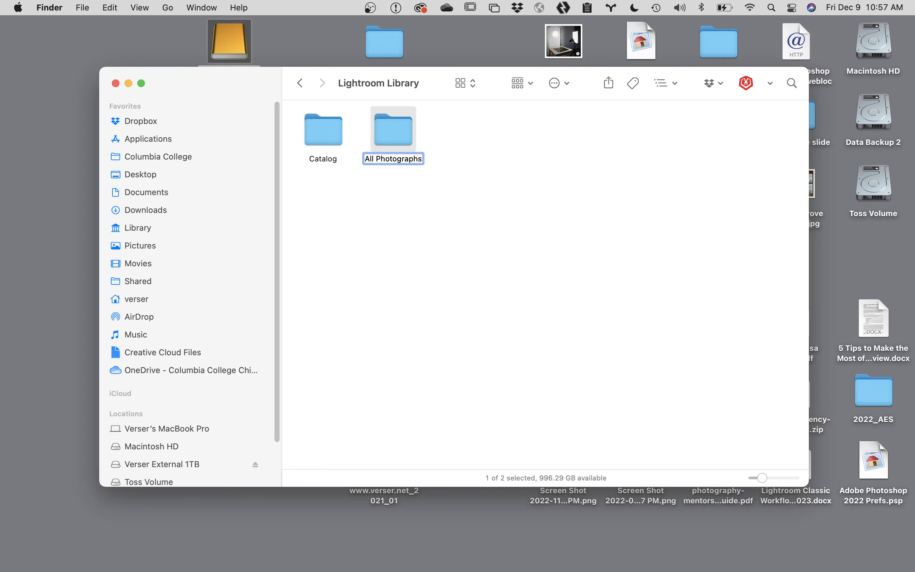
click(414, 257)
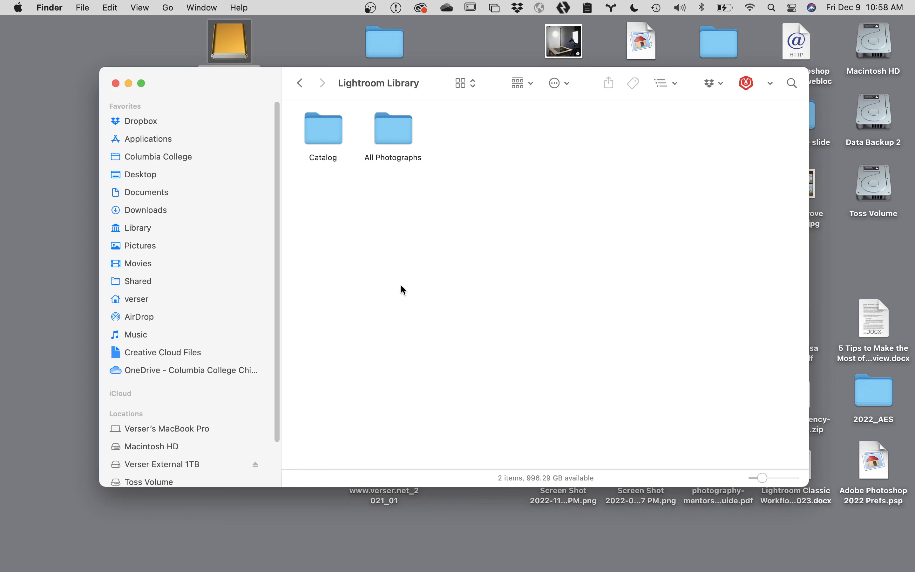
mouse_move(403, 569)
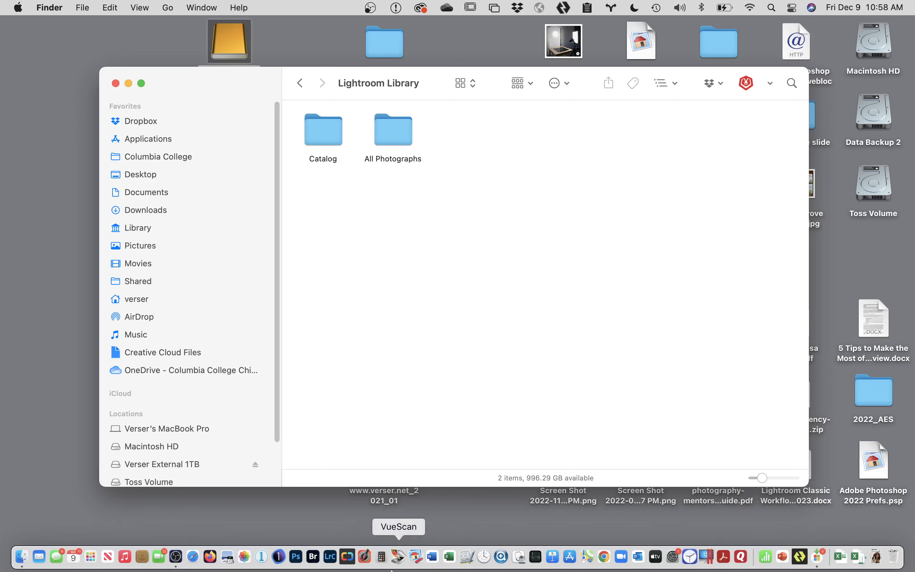
Step: Launch Lightroom Classic and pick the drive's Lightroom Library/Catalog folder as the new catalog location
alt+click(332, 561)
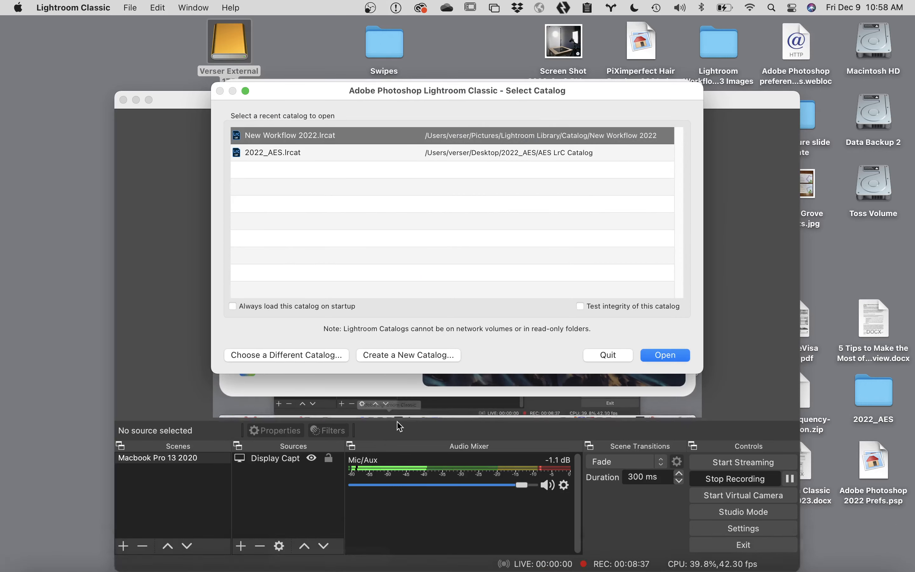
click(401, 355)
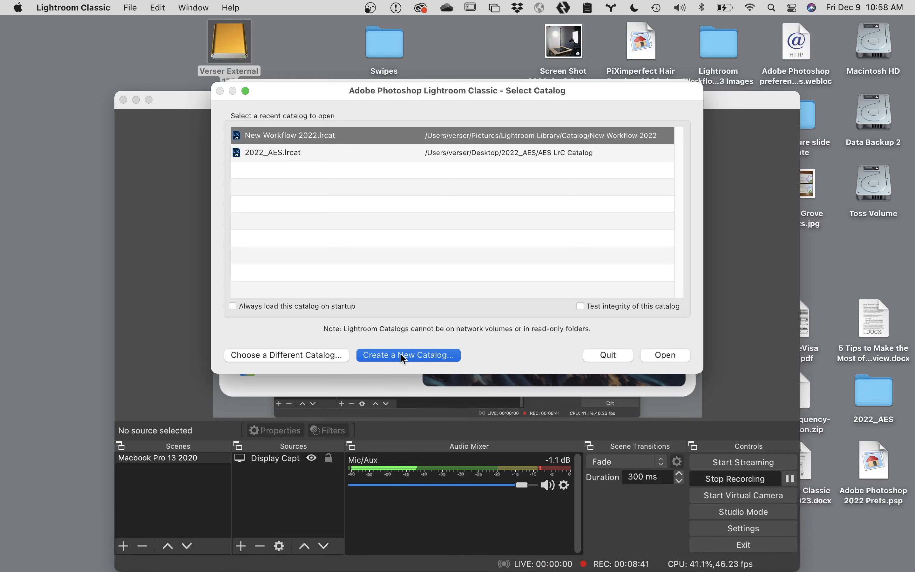
scroll(418, 291, left, 2)
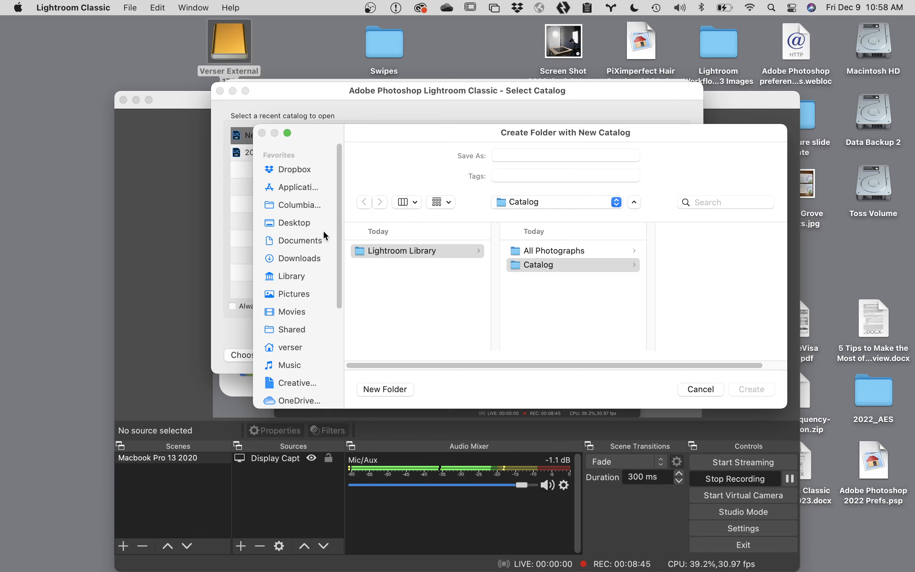
scroll(273, 354, down, 5)
scroll(272, 352, down, 4)
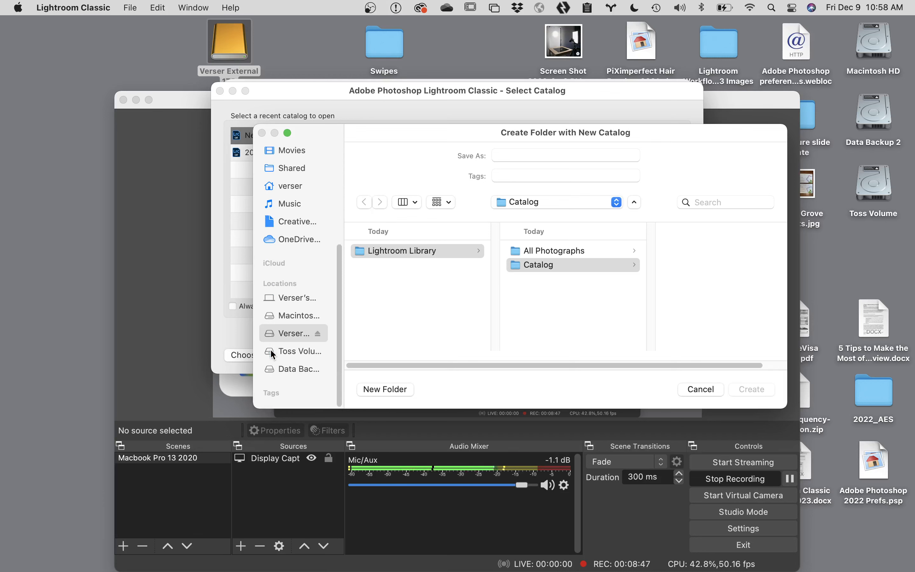
click(281, 336)
click(418, 250)
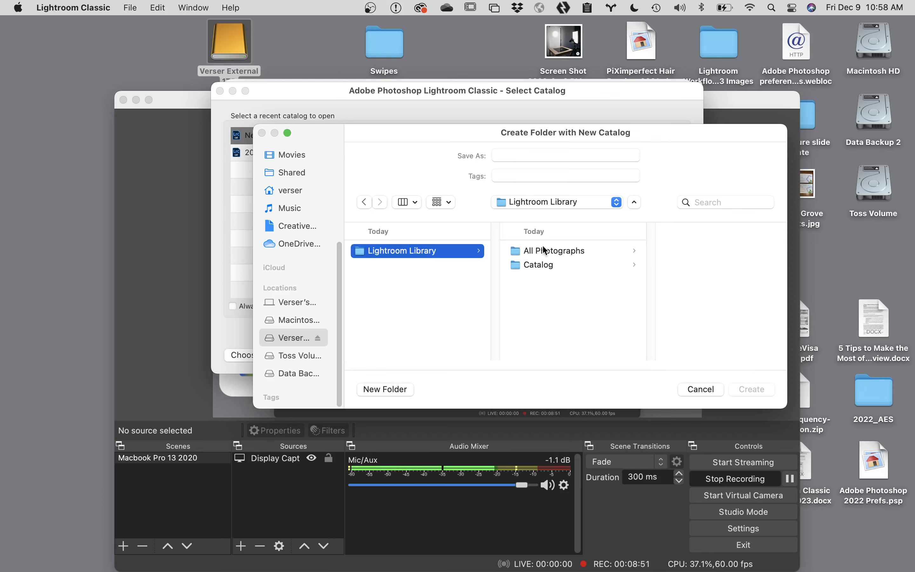
click(550, 265)
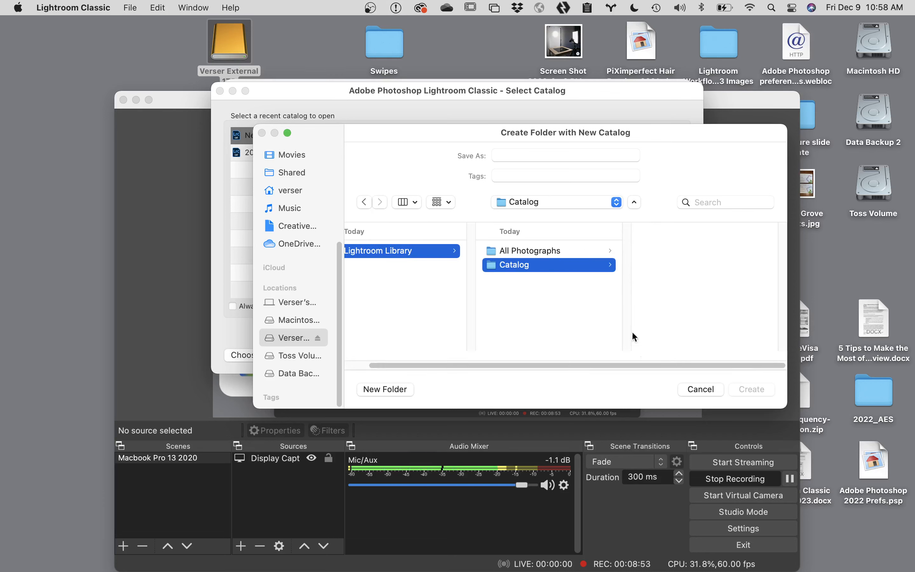
Step: Name the new catalog after the photographer with a '_Catalog' suffix and create it
click(531, 155)
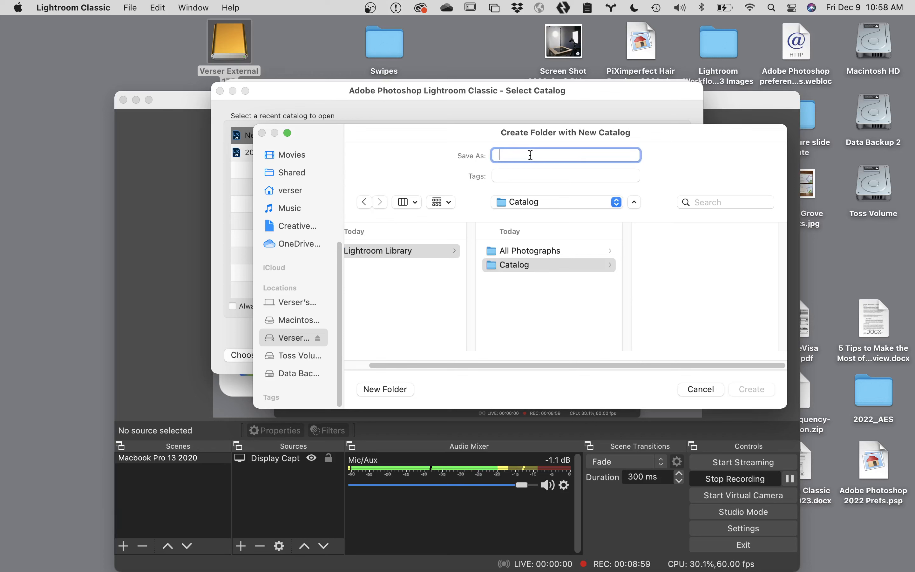
text(Verser)
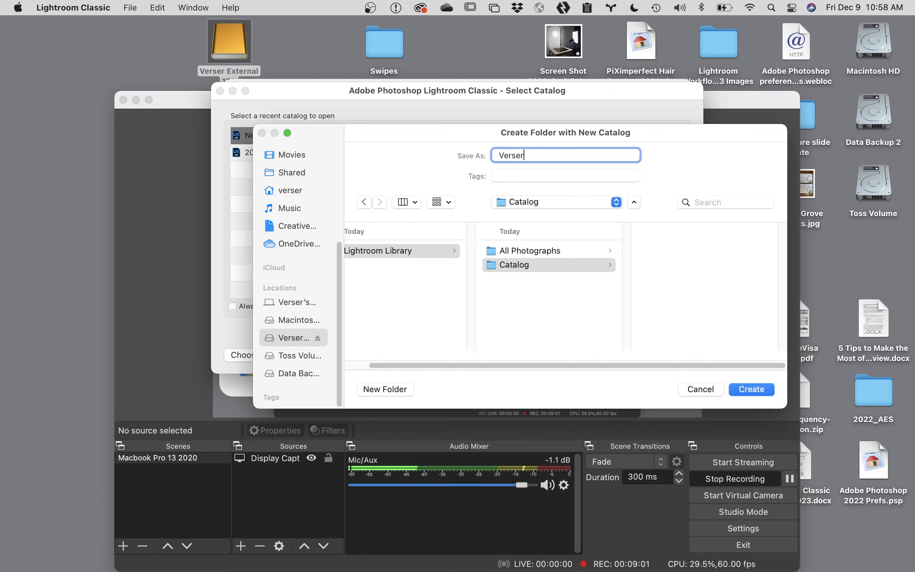
text(_Cata)
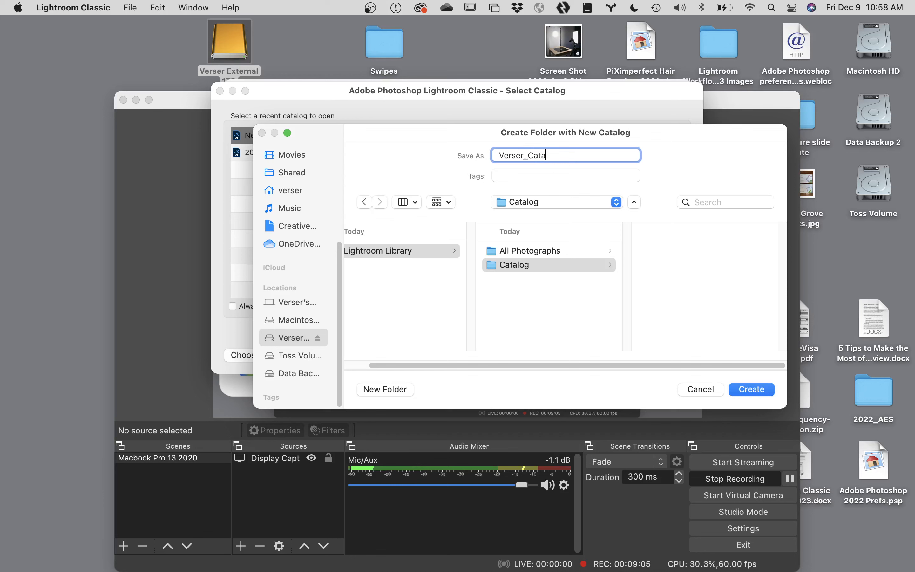
text(log)
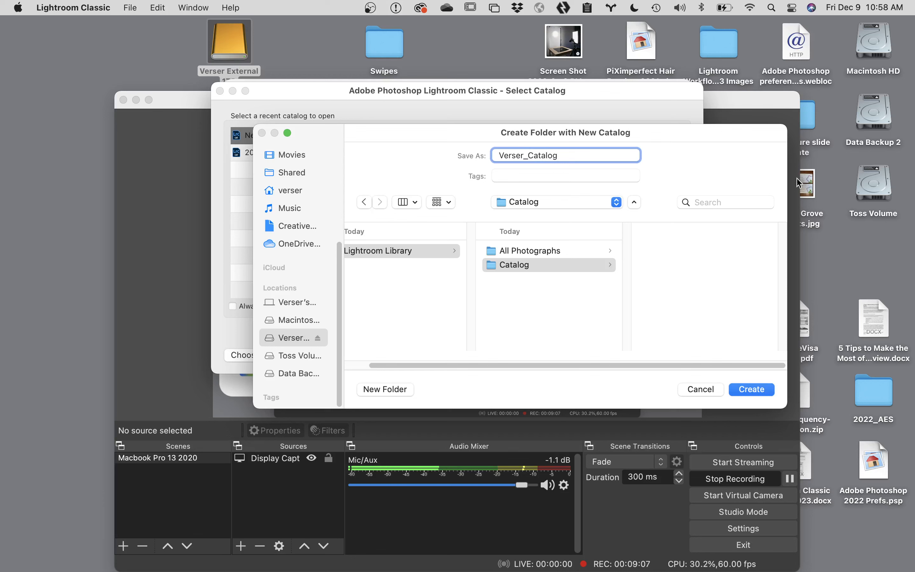
click(756, 390)
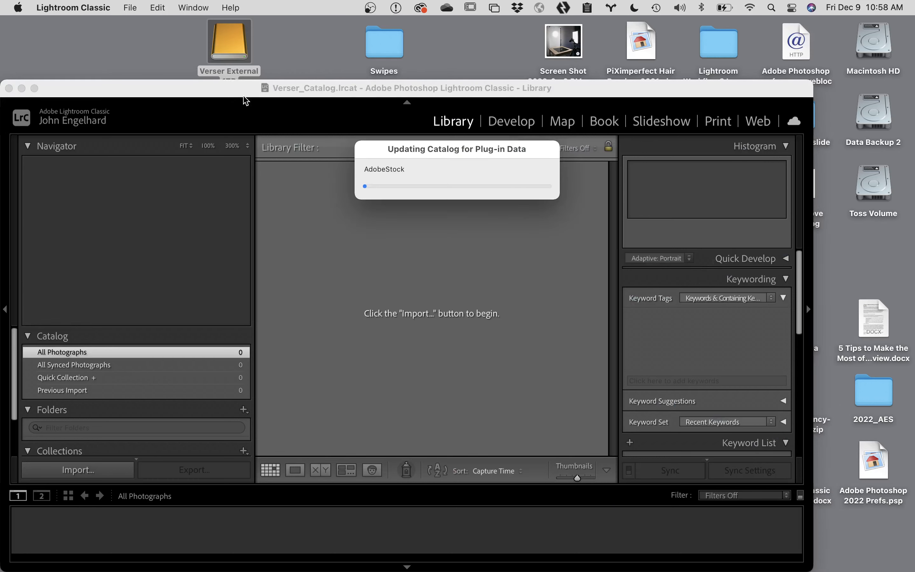
Step: Maximize the Lightroom catalog window and open the Metadata menu
double_click(228, 91)
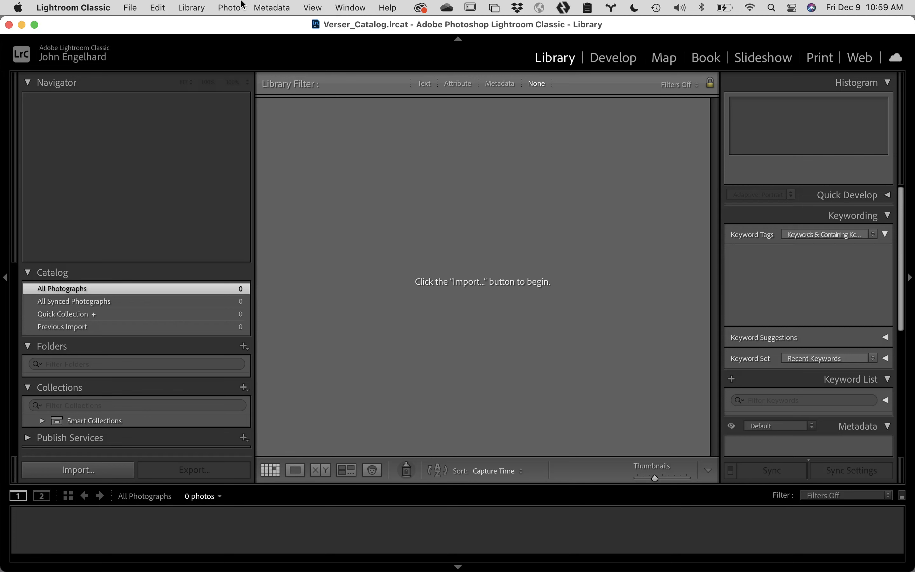
click(267, 4)
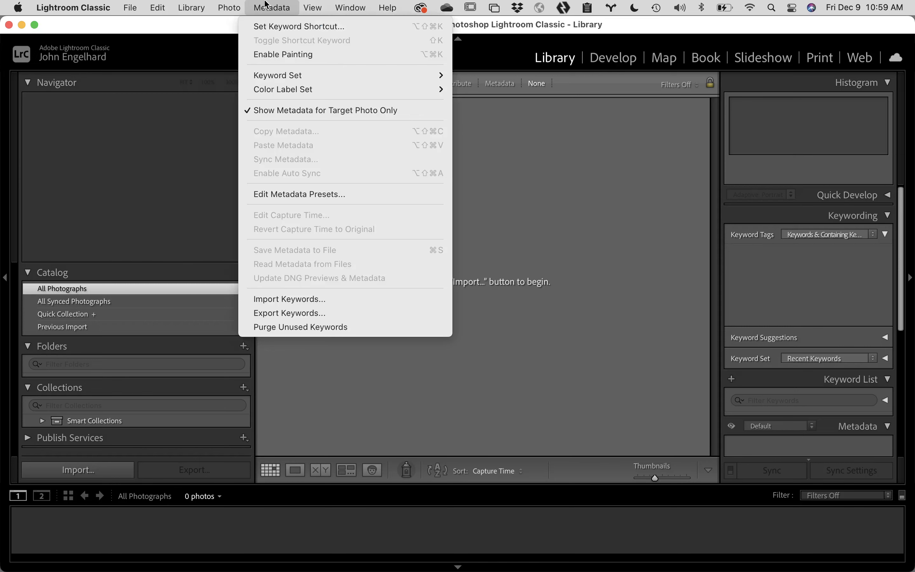
Step: Open Edit Metadata Presets and enter the photographer's © copyright notice
click(294, 196)
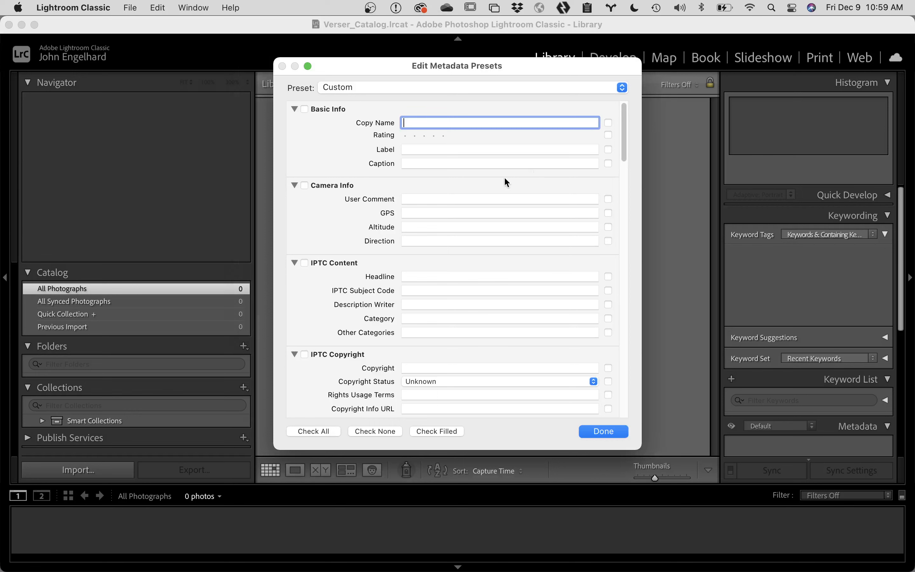
scroll(477, 236, down, 5)
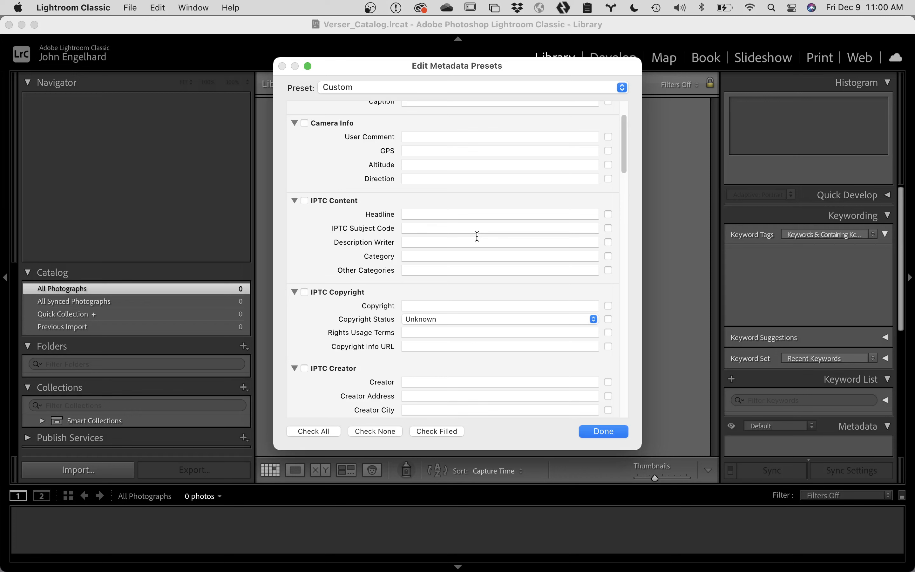
scroll(449, 285, down, 3)
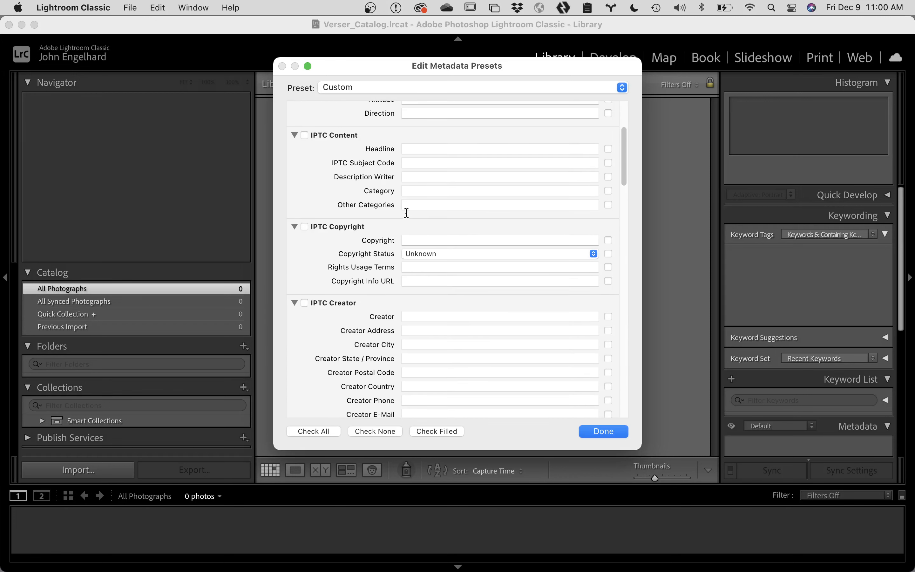
click(417, 242)
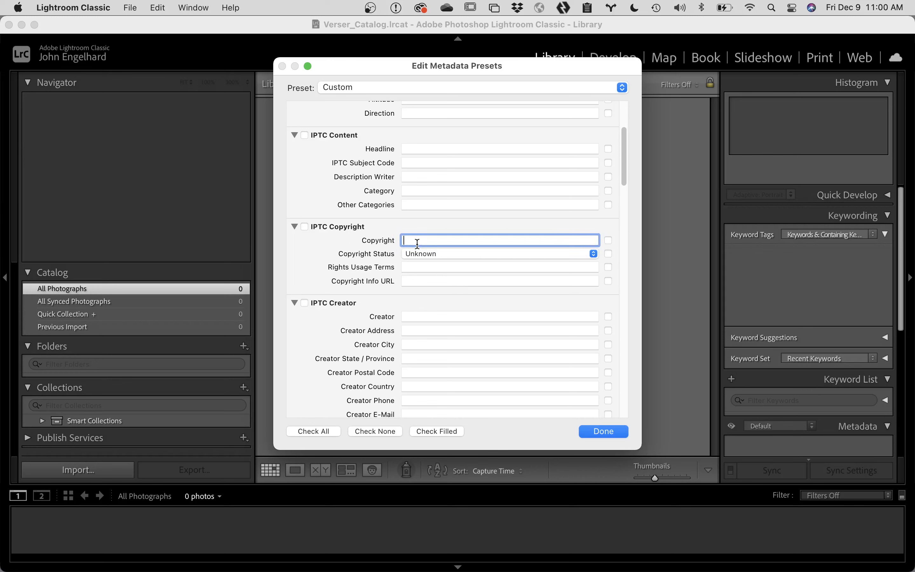
text(© Verser Engelhard)
Step: Set Copyright Status to Copyrighted and Rights Usage Terms to 'ALL RIGHTS RESERVED'
click(457, 252)
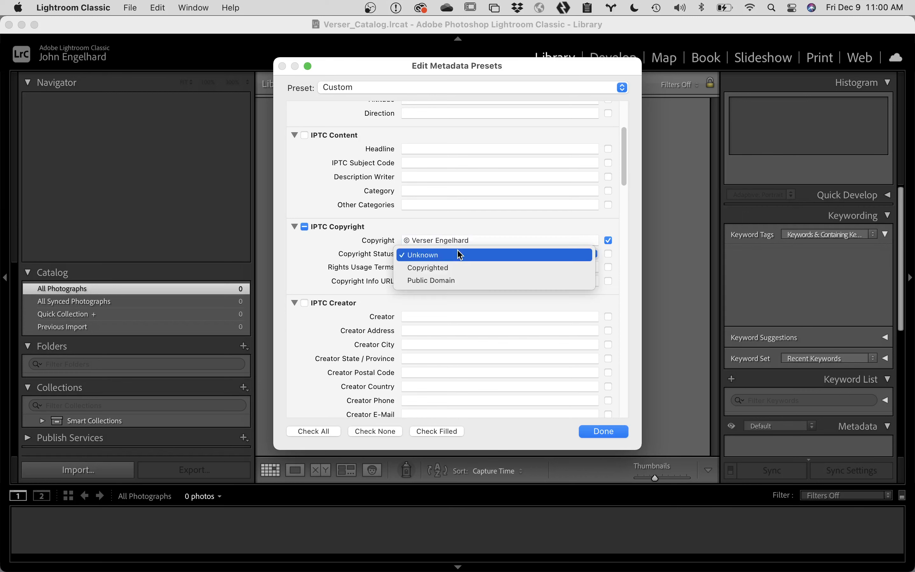
click(457, 267)
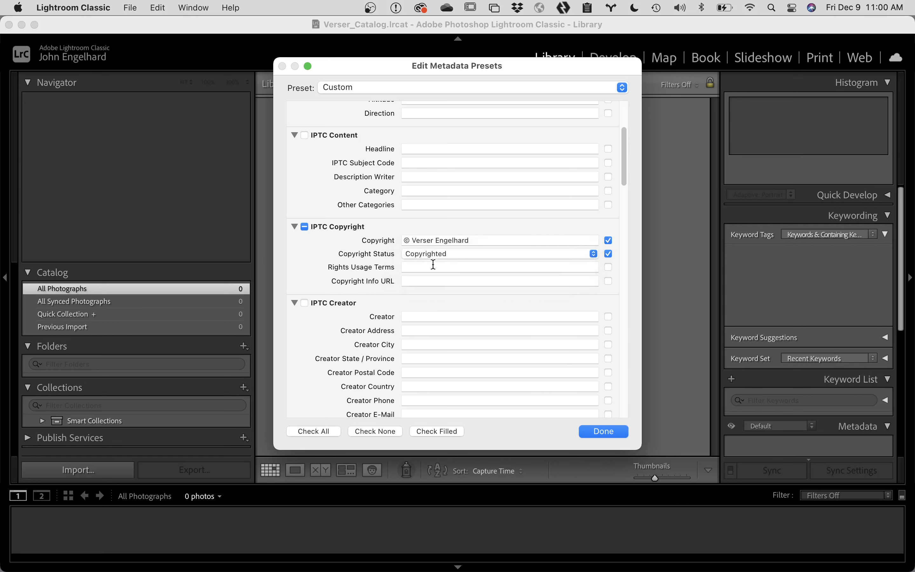
click(432, 265)
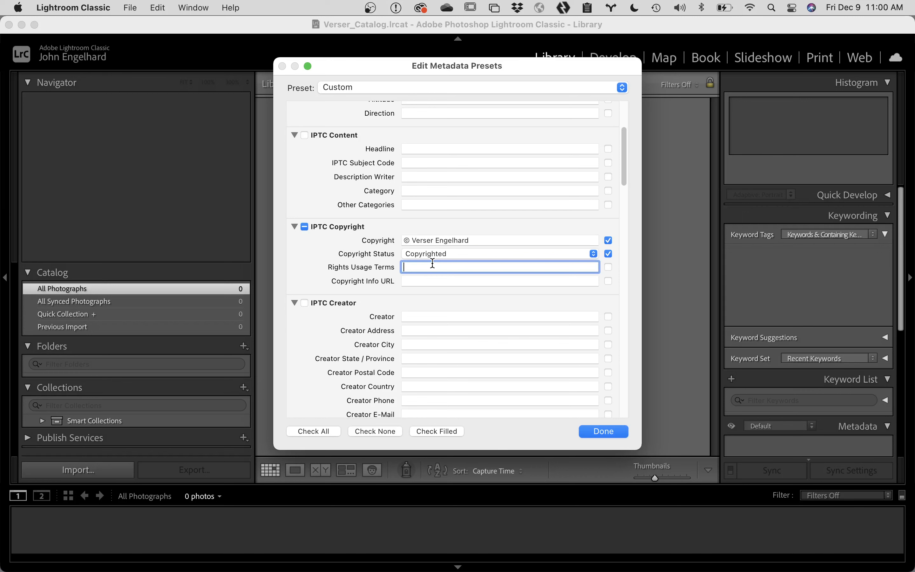
text(ALL RIGHTS RESERVED)
click(403, 281)
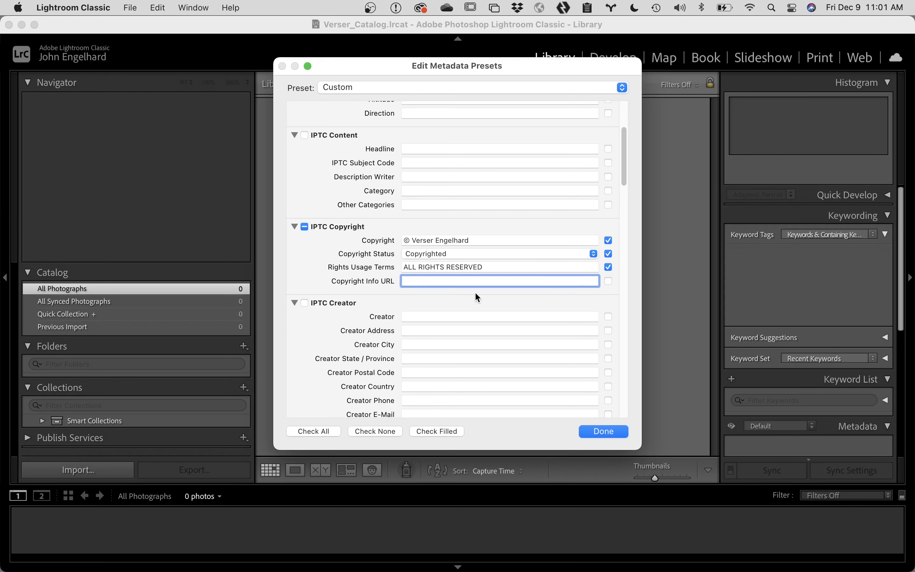
Step: Enter the photographer's full name in the IPTC Creator field
click(429, 317)
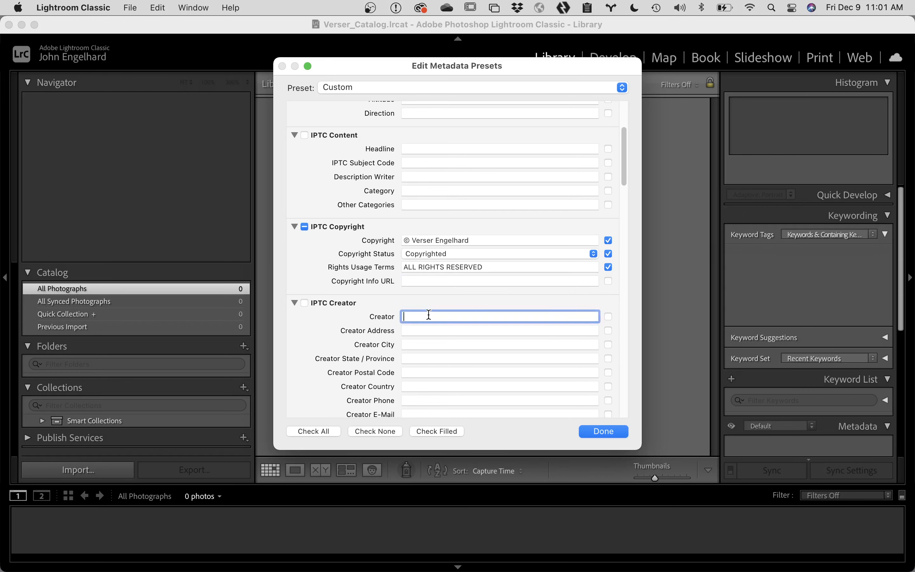
text(Verser Engelhard)
scroll(412, 330, down, 5)
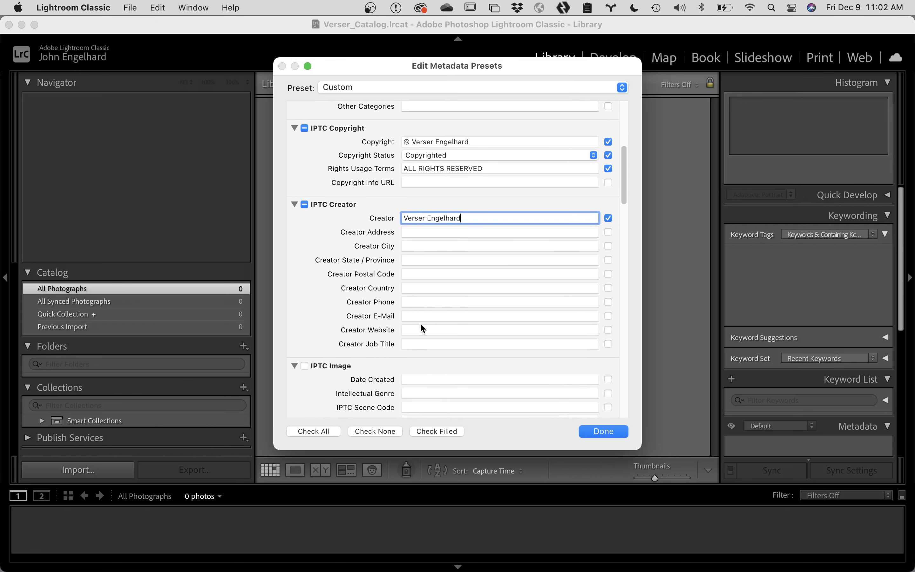
Step: Fill in Creator Phone and Creator E-Mail with the photographer's phone number and e-mail address
click(420, 302)
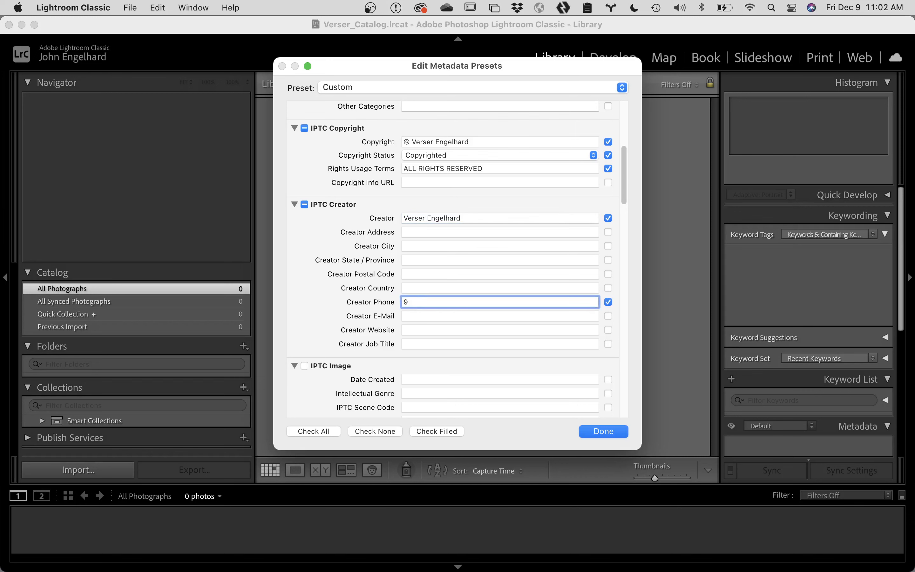
click(419, 314)
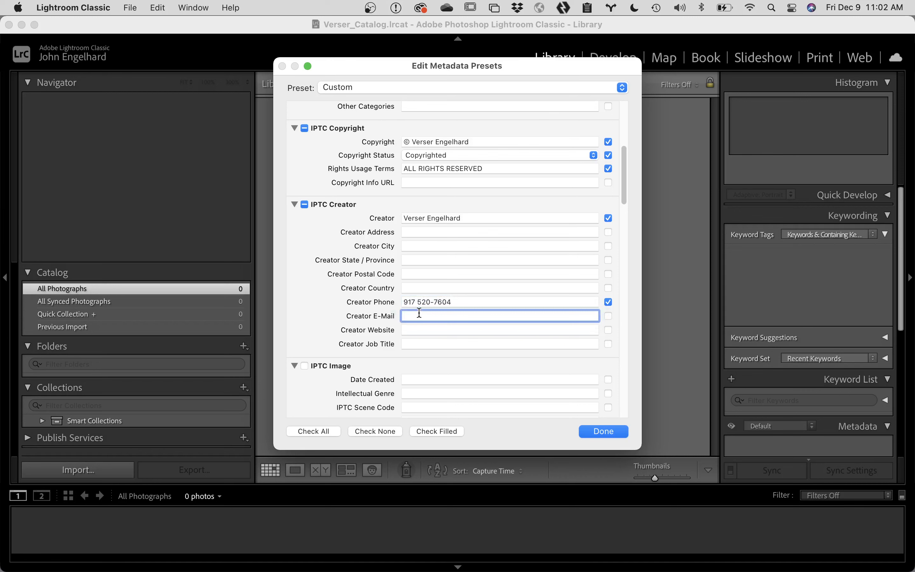
click(413, 329)
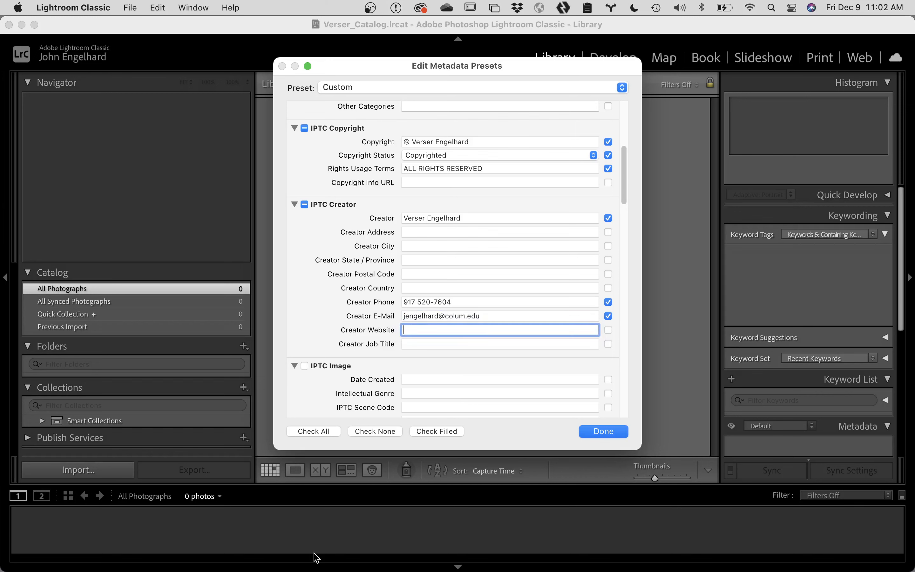
mouse_move(261, 569)
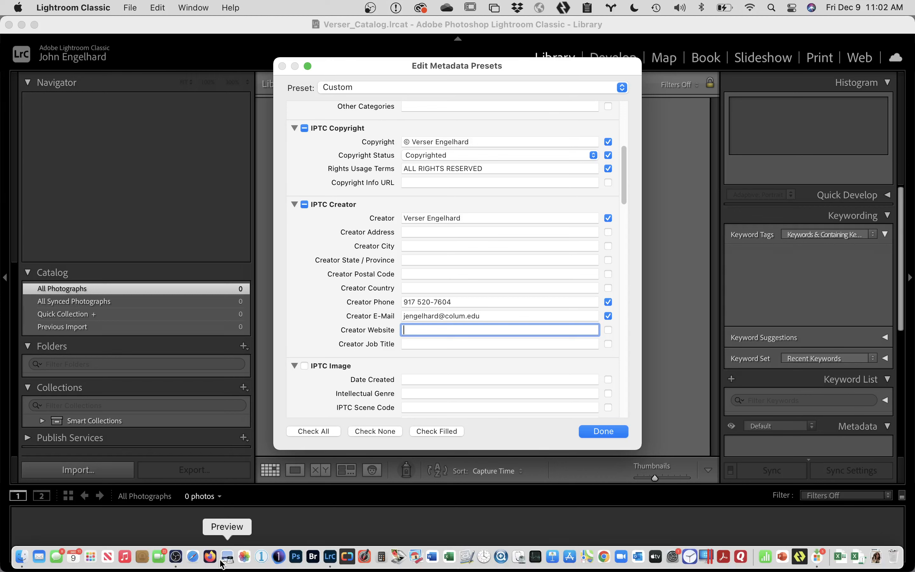
Step: Load the photographer's website in Safari, copy its full URL, and return to Lightroom
click(194, 556)
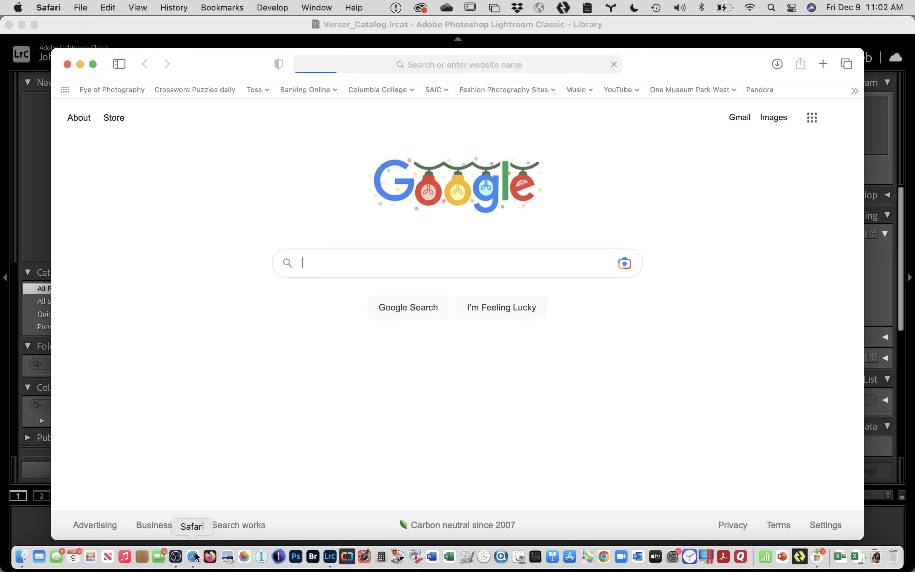
key(super+l)
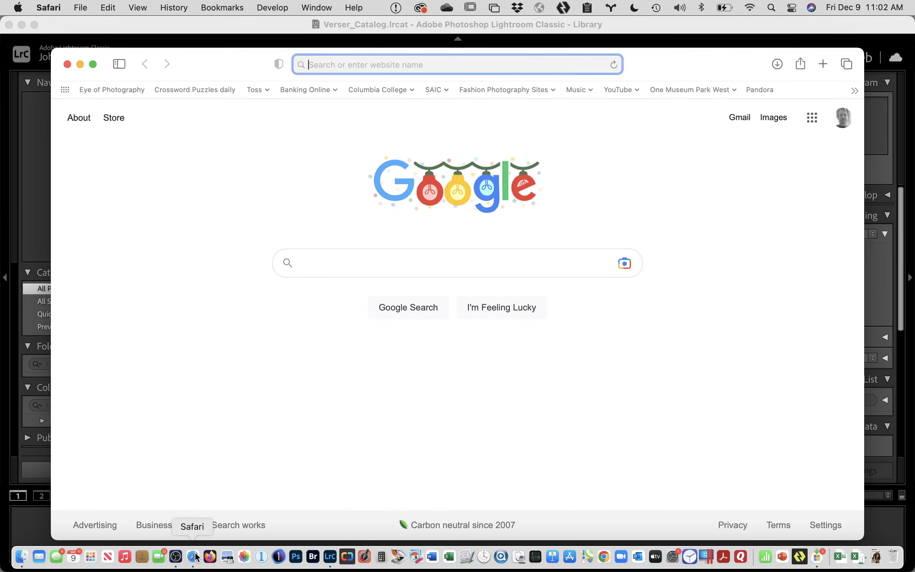
text(verser.net — verser.net)
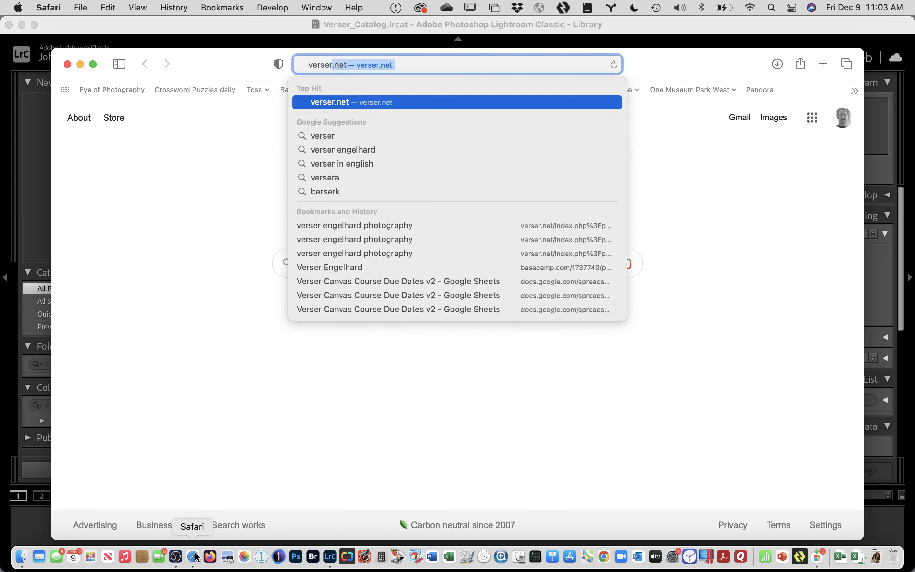
key(Return)
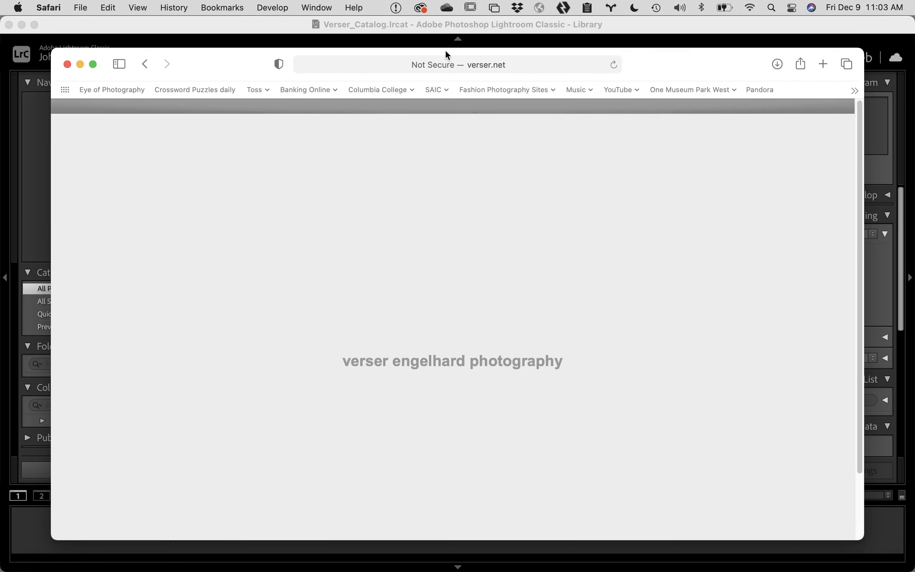
click(439, 64)
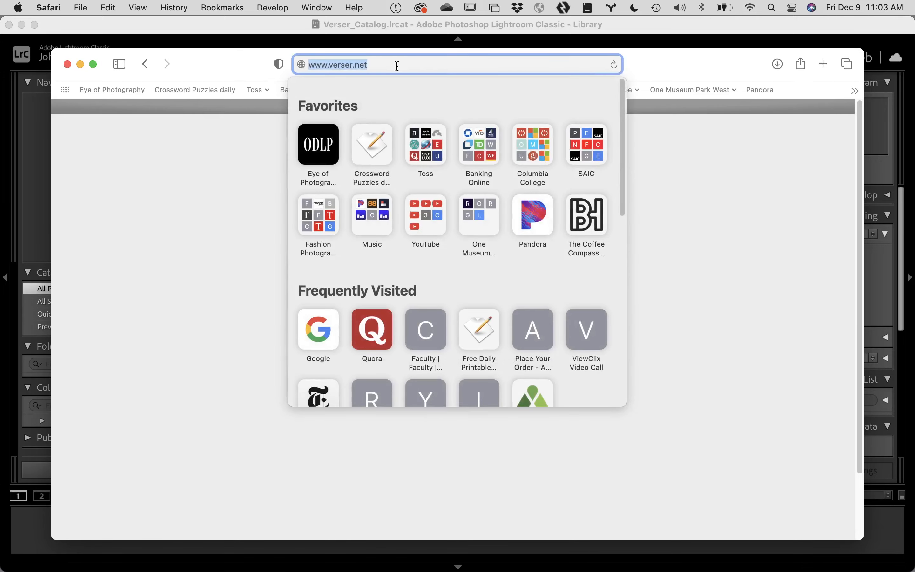
key(super+c)
click(874, 127)
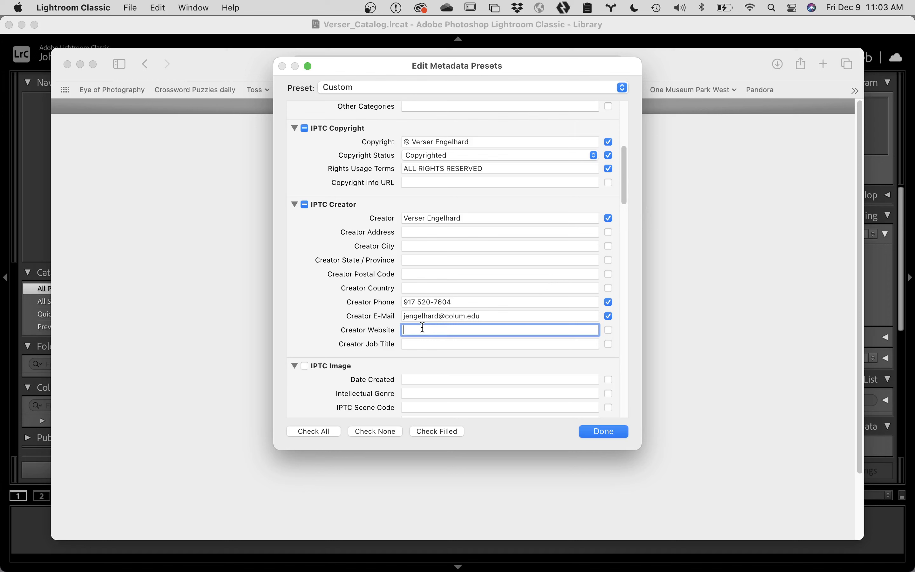
Step: Paste the URL as Creator Website and save everything as a new named copyright preset
key(super+v)
scroll(573, 410, up, 1)
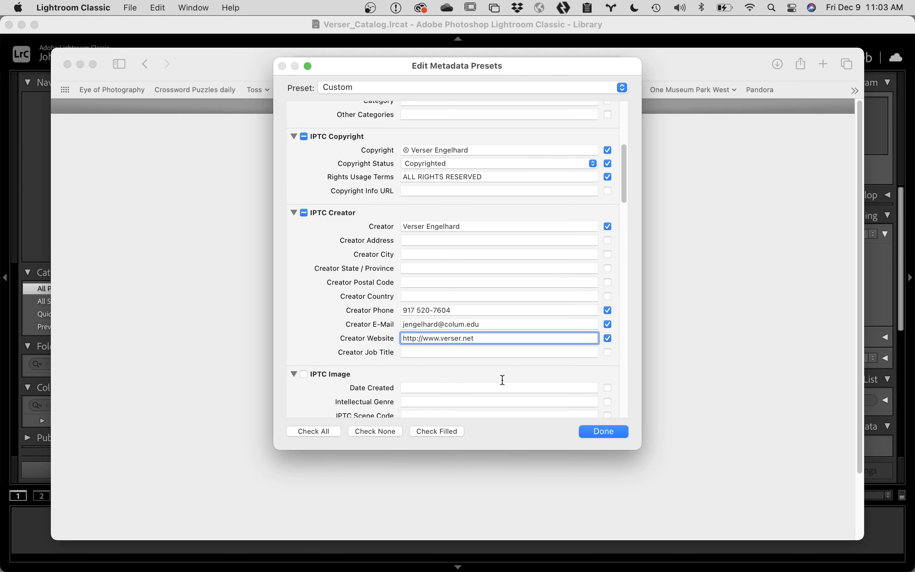
click(485, 87)
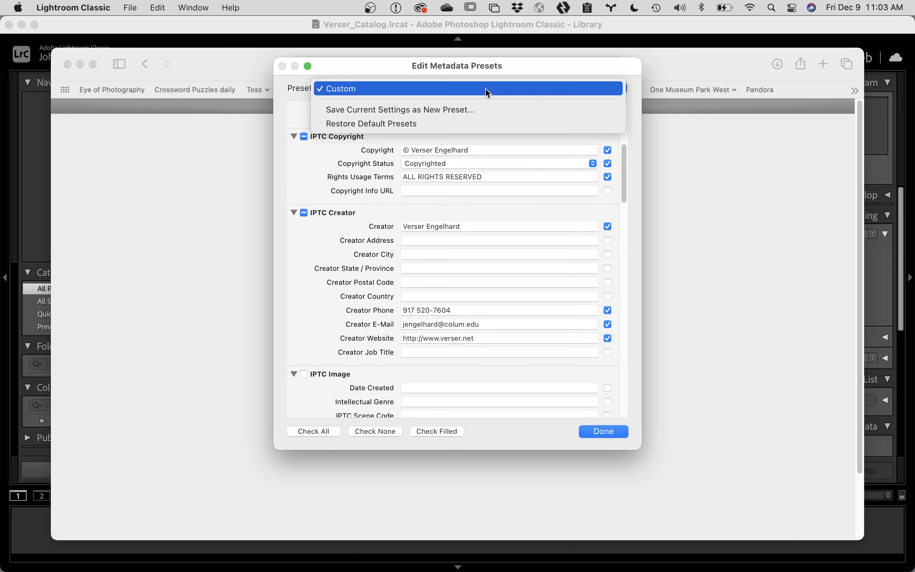
click(485, 110)
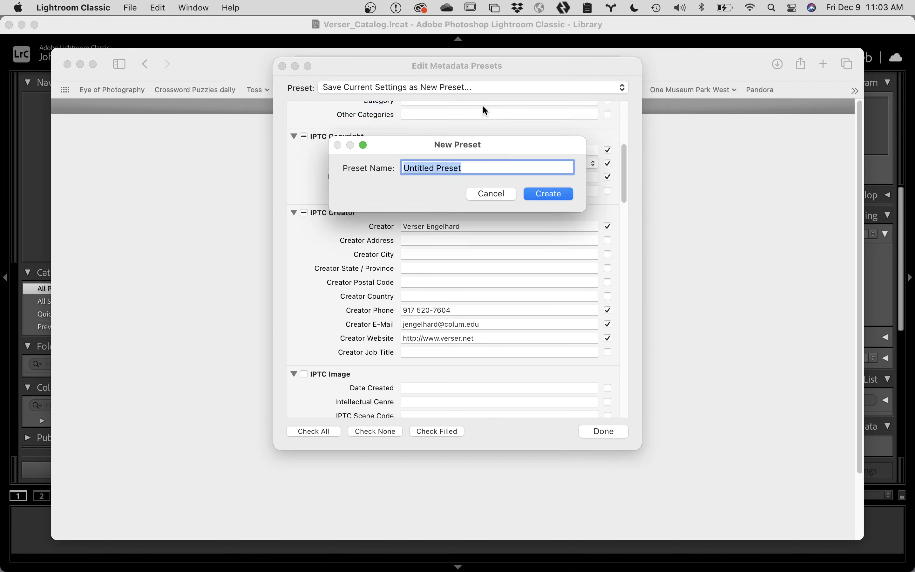
text(Verse)
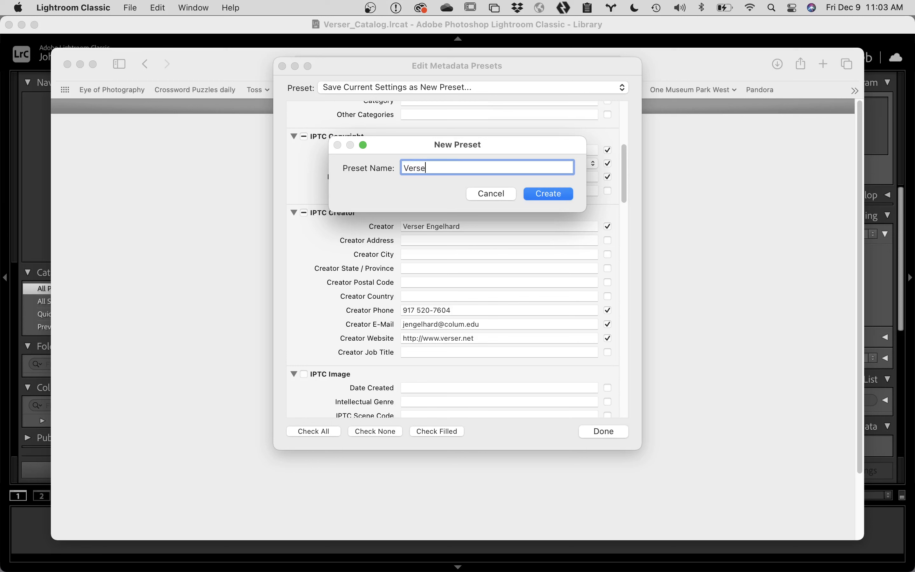
text(r Copyright)
click(547, 191)
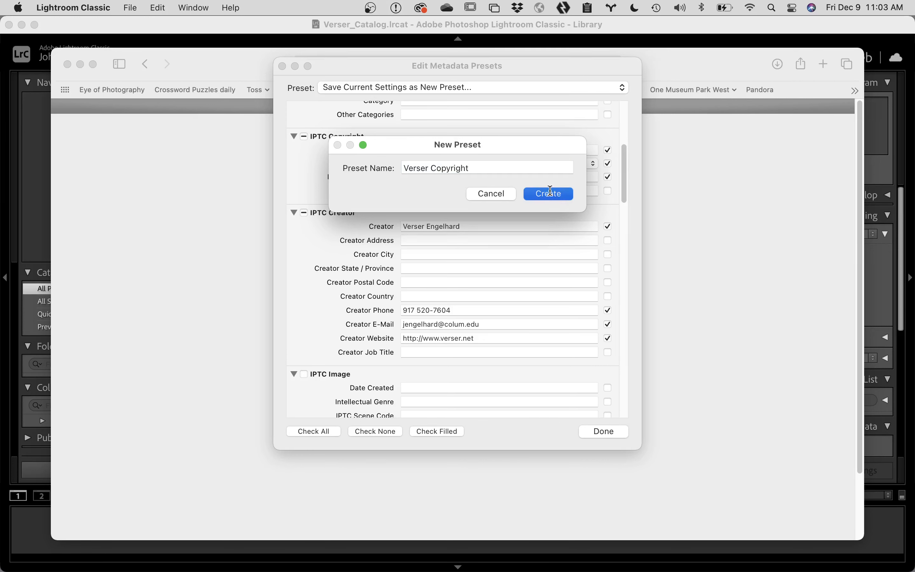
click(603, 432)
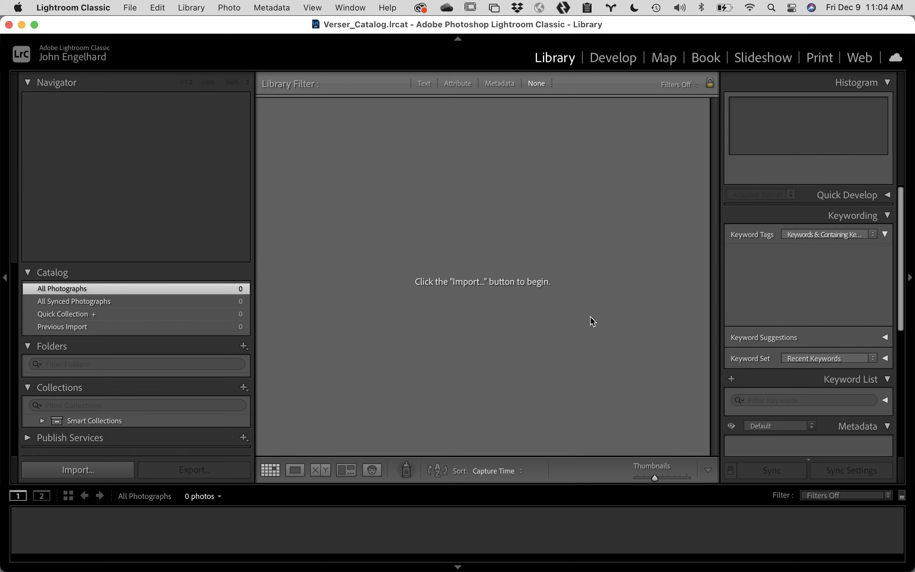
click(72, 8)
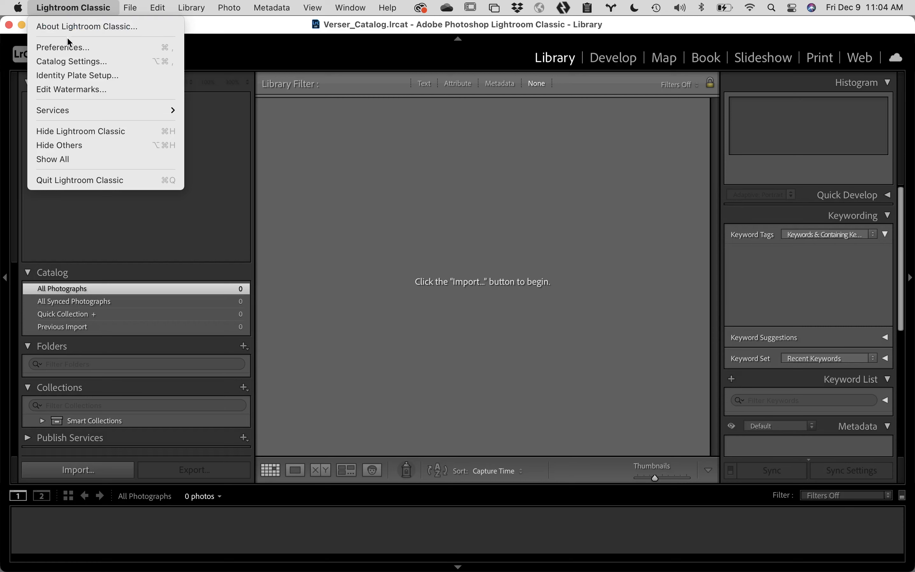
click(73, 48)
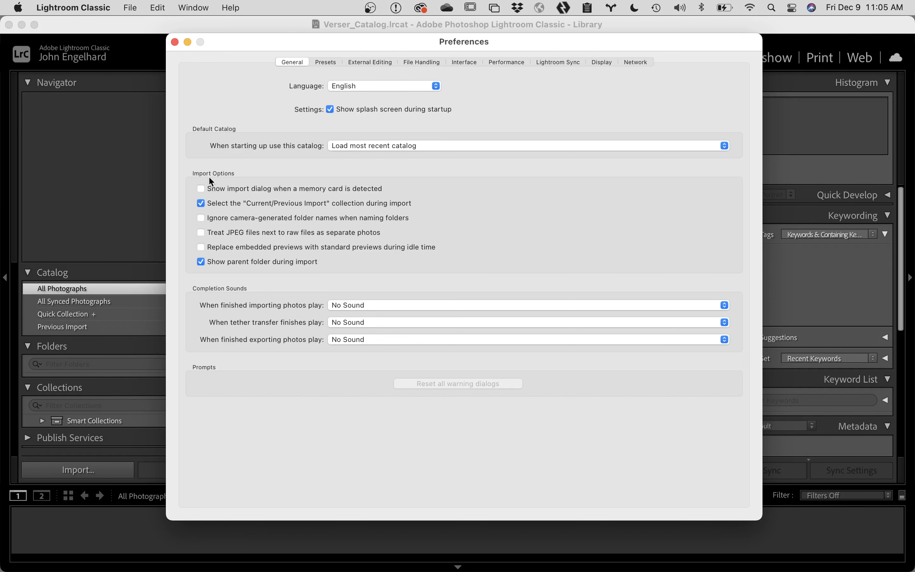
click(175, 42)
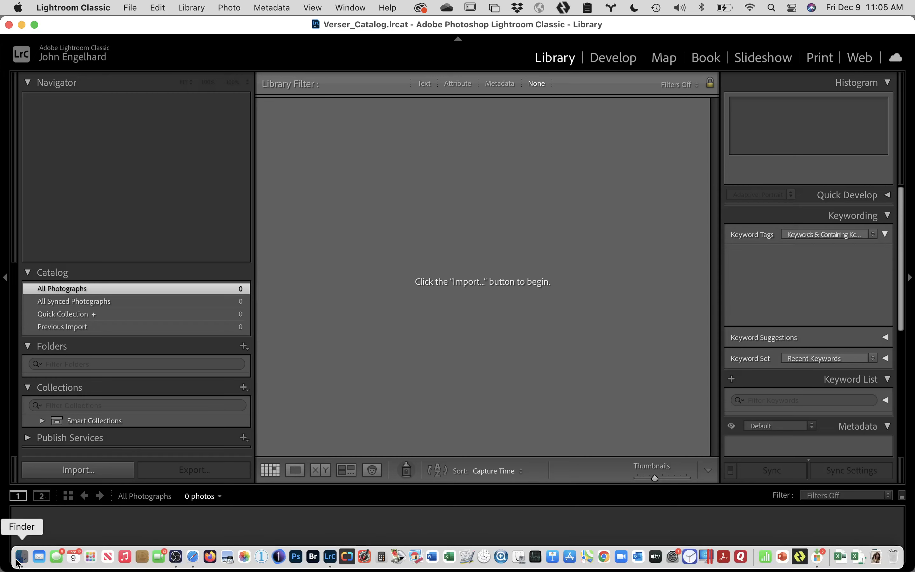
Step: Drag the EOS_DIGITAL card's DCIM folder from Finder onto Lightroom, then close Finder
click(22, 557)
scroll(204, 411, down, 3)
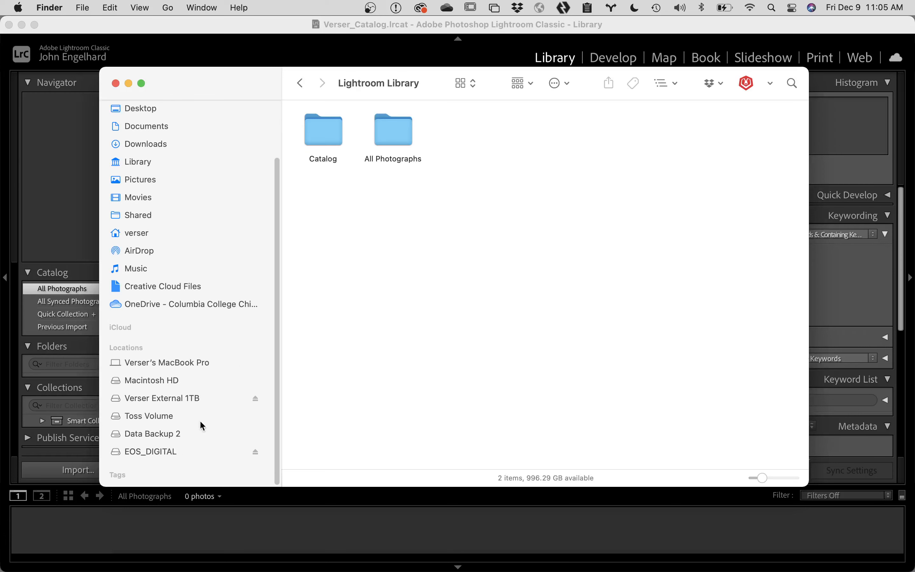
click(172, 453)
drag(241, 93, 608, 75)
click(695, 118)
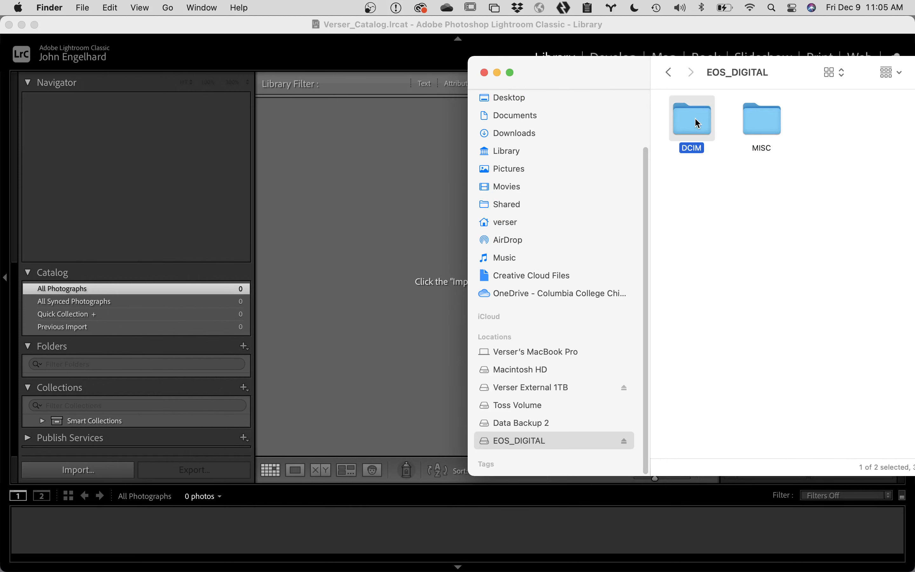
double_click(695, 118)
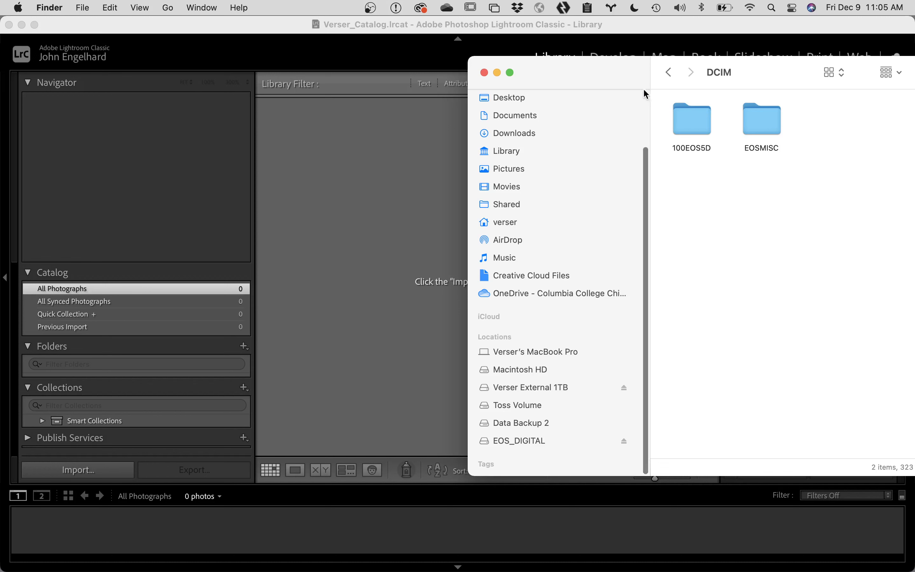
click(669, 73)
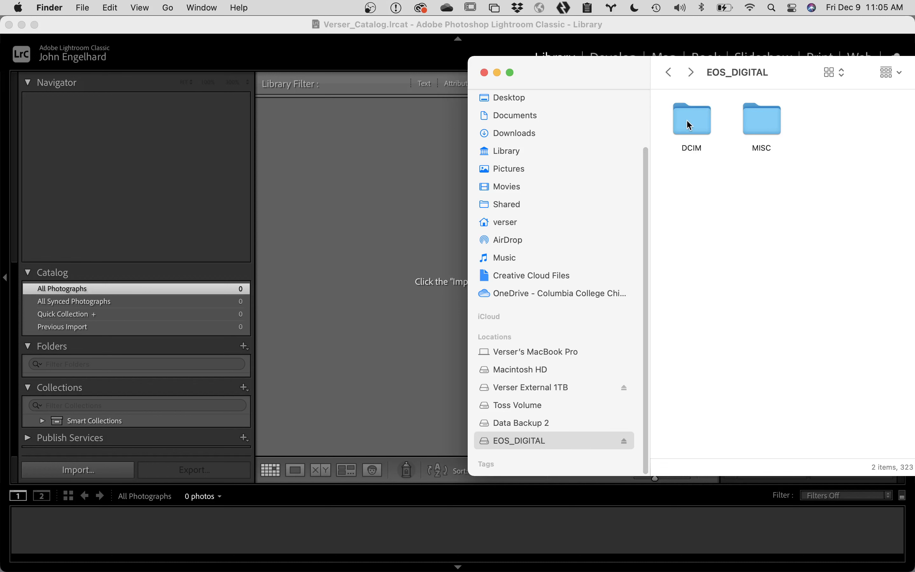
drag(689, 123, 339, 170)
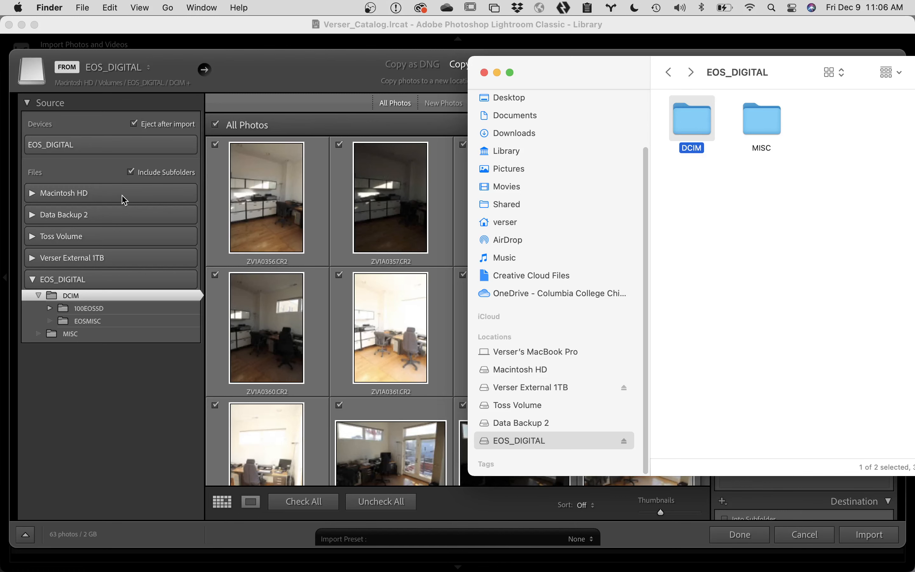
click(485, 73)
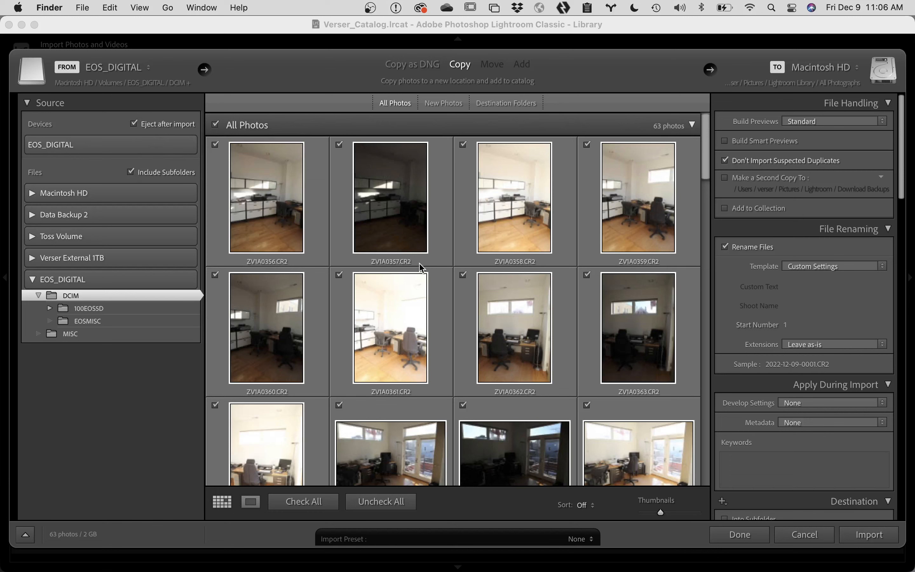
scroll(440, 337, down, 3)
scroll(439, 337, down, 8)
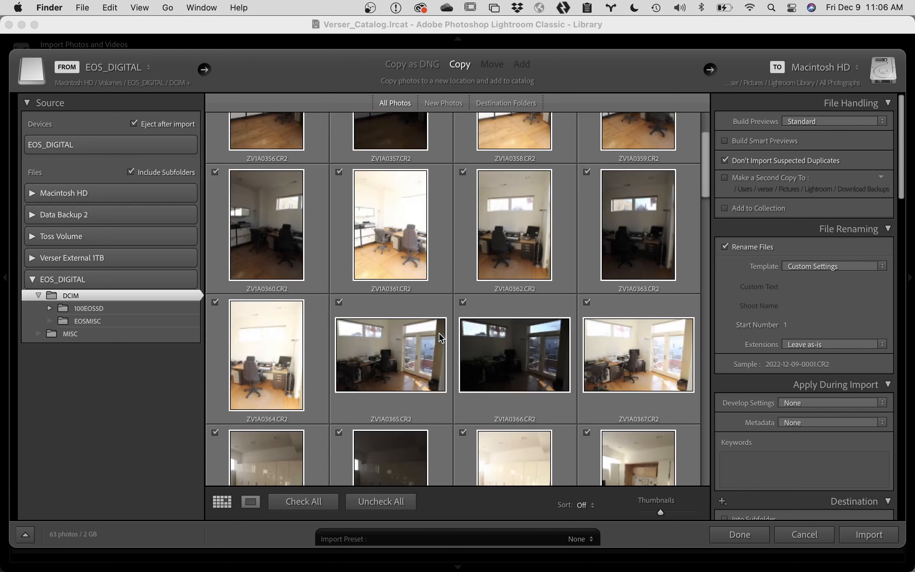
scroll(439, 333, down, 4)
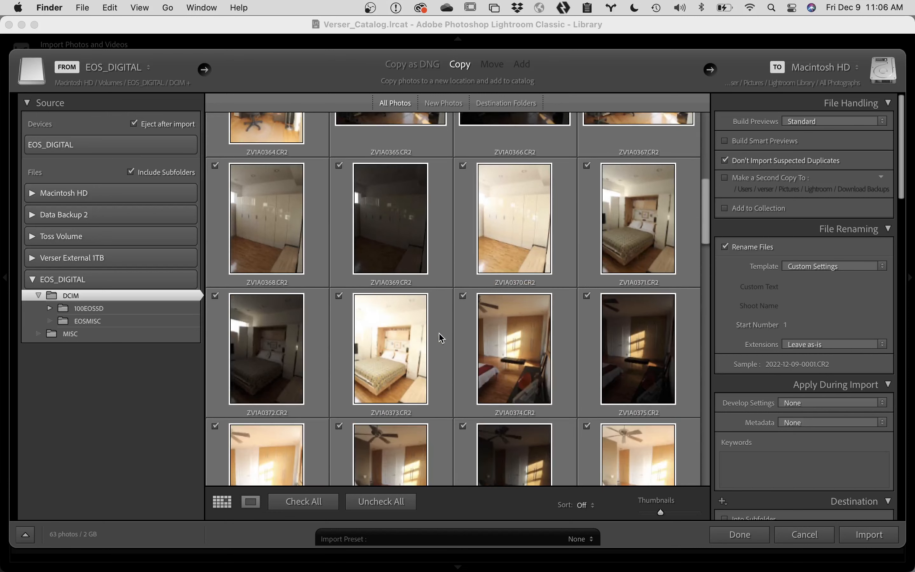
scroll(440, 337, up, 12)
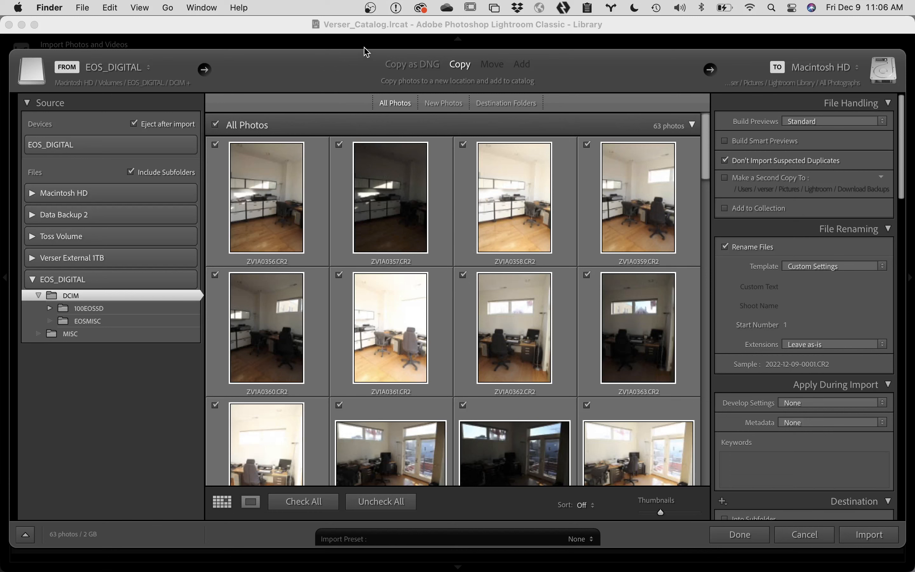
click(493, 63)
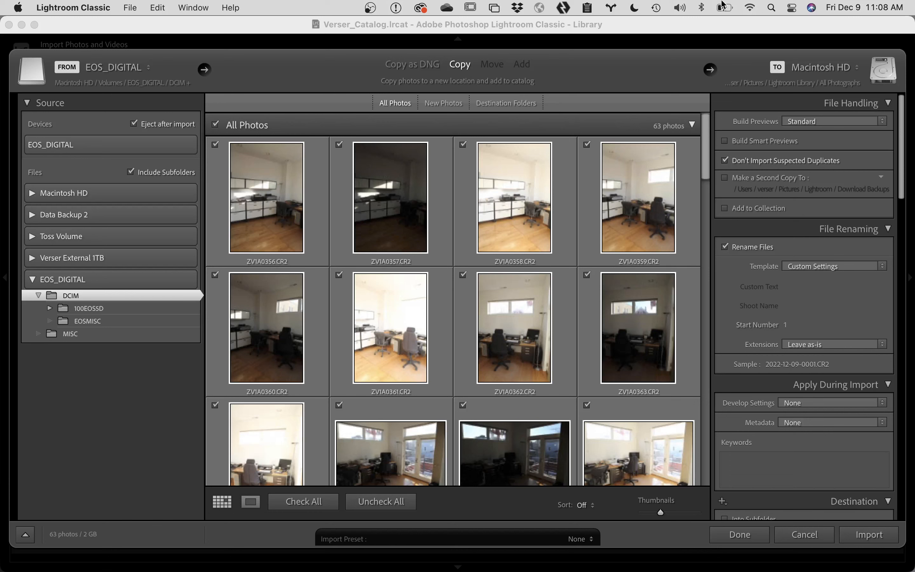
Step: Set the copy destination to Lightroom Library > All Photographs on the Verser External 1TB drive
click(811, 71)
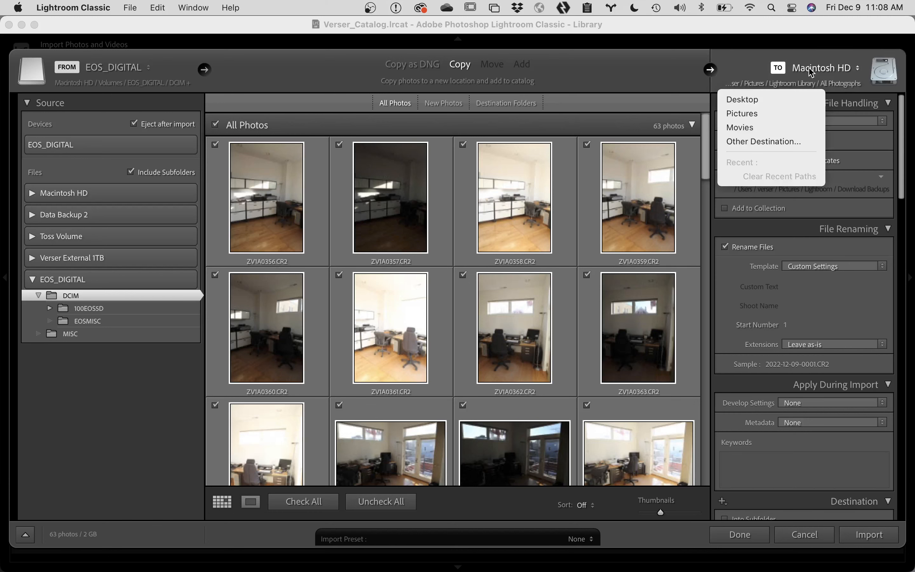
click(775, 142)
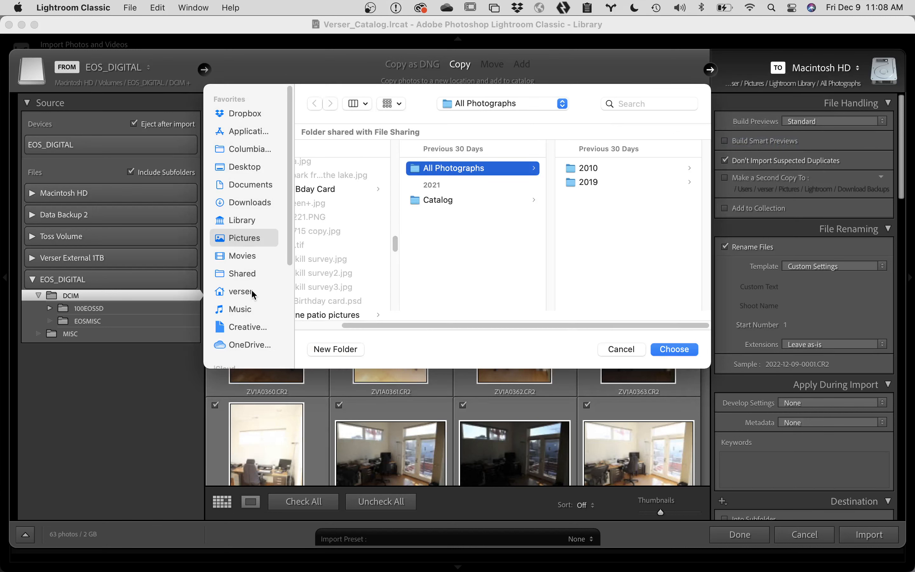
scroll(252, 289, down, 5)
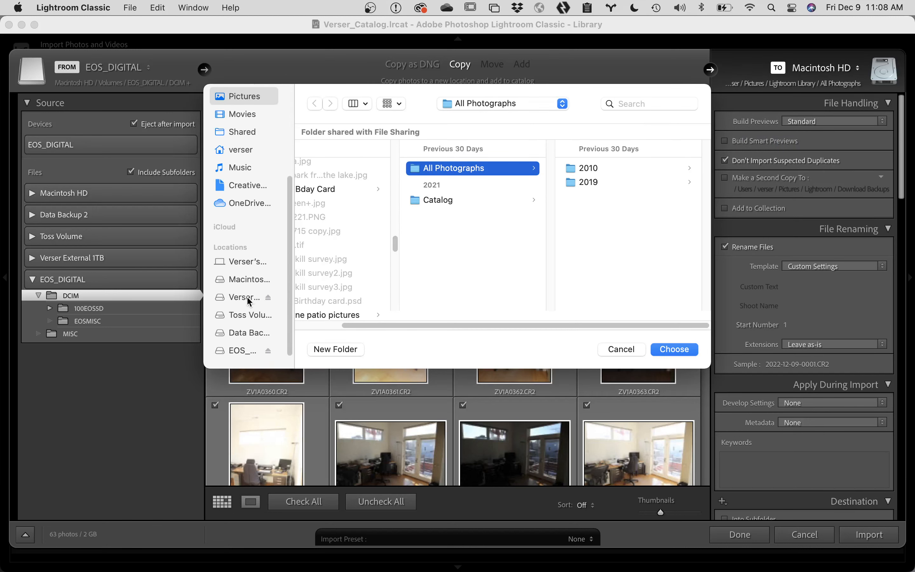
scroll(239, 330, down, 2)
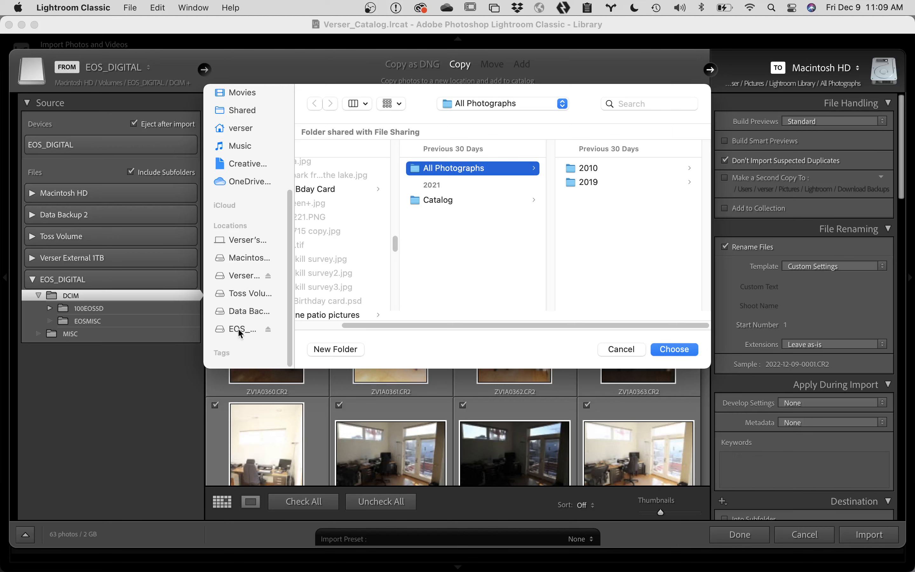
click(244, 280)
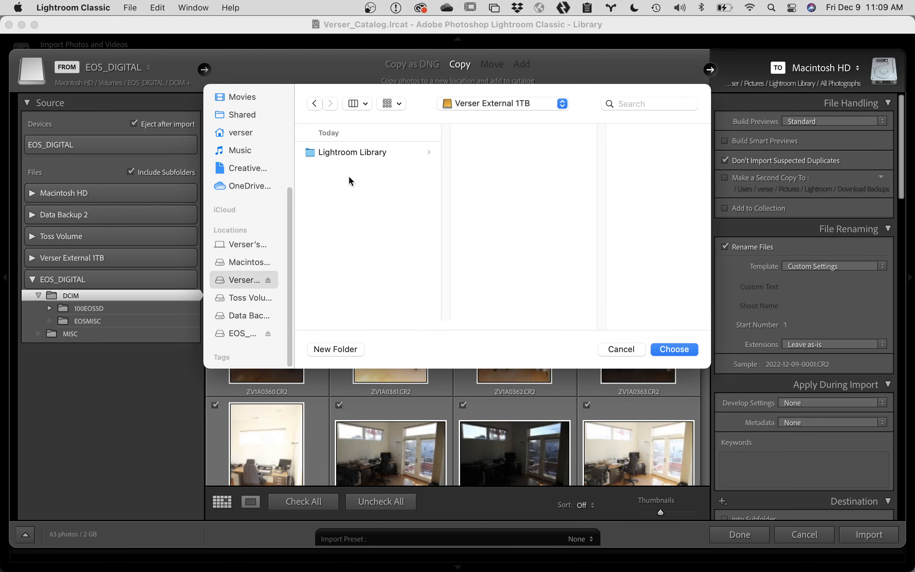
click(360, 151)
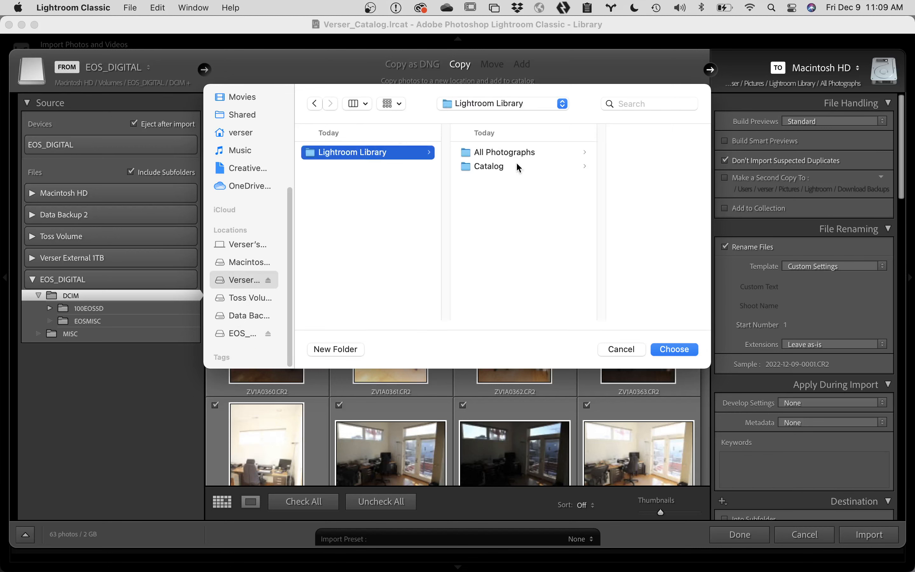
click(519, 153)
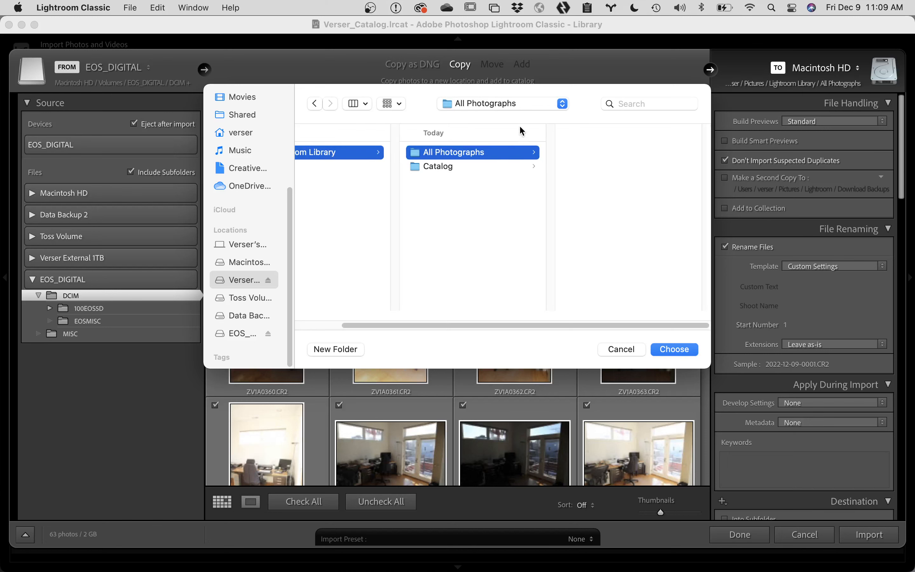
click(538, 105)
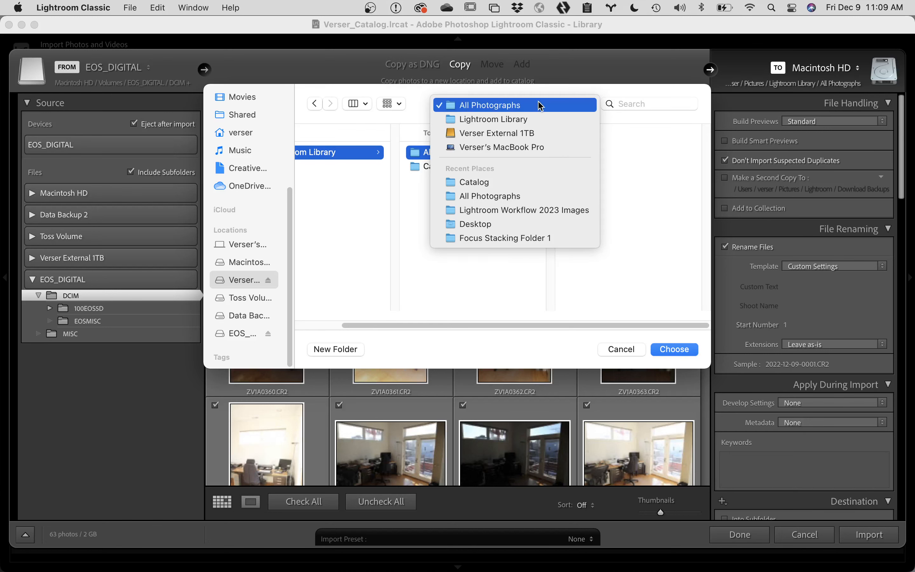
click(538, 105)
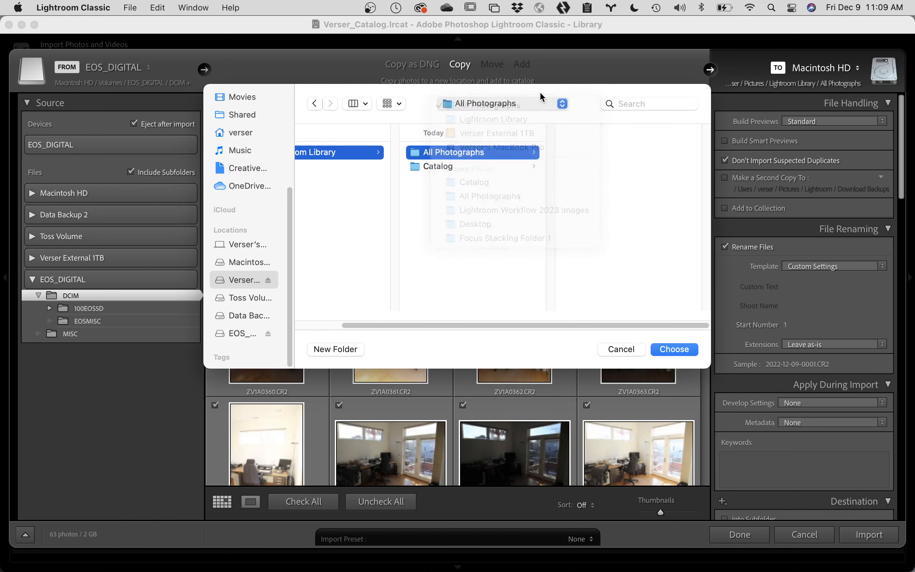
click(670, 349)
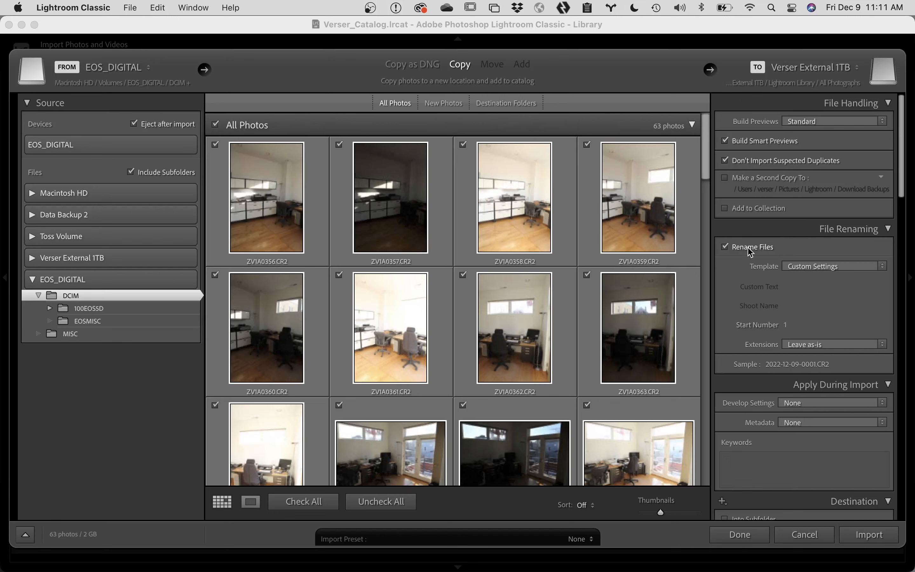
Step: Bring up the File Renaming template list
click(849, 266)
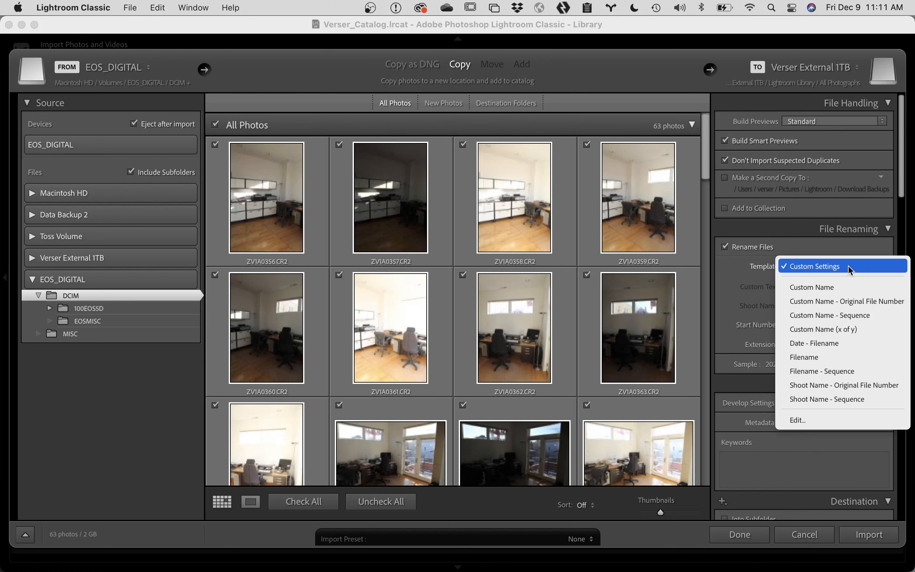
Step: Clear the existing filename template and insert the Date (YYYY) token followed by a hyphen
click(823, 420)
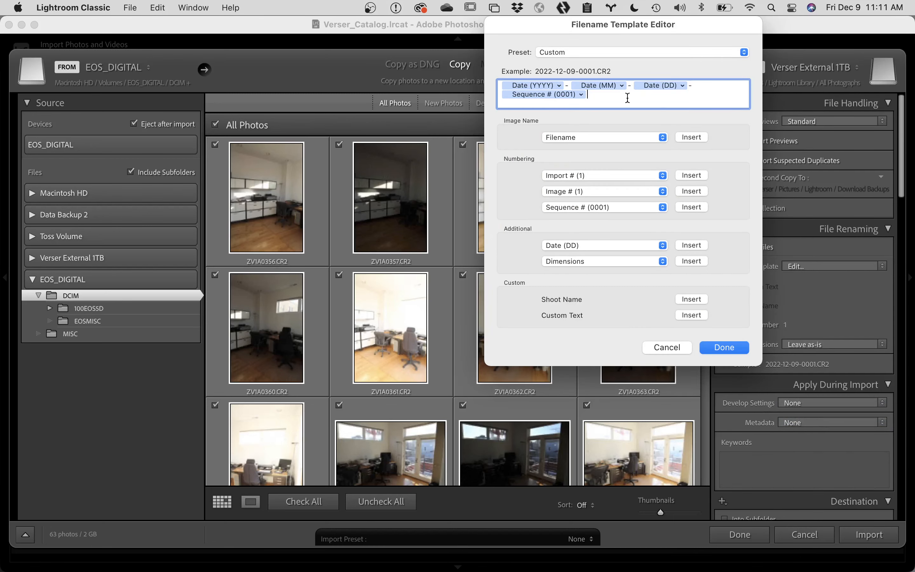
drag(625, 96, 486, 65)
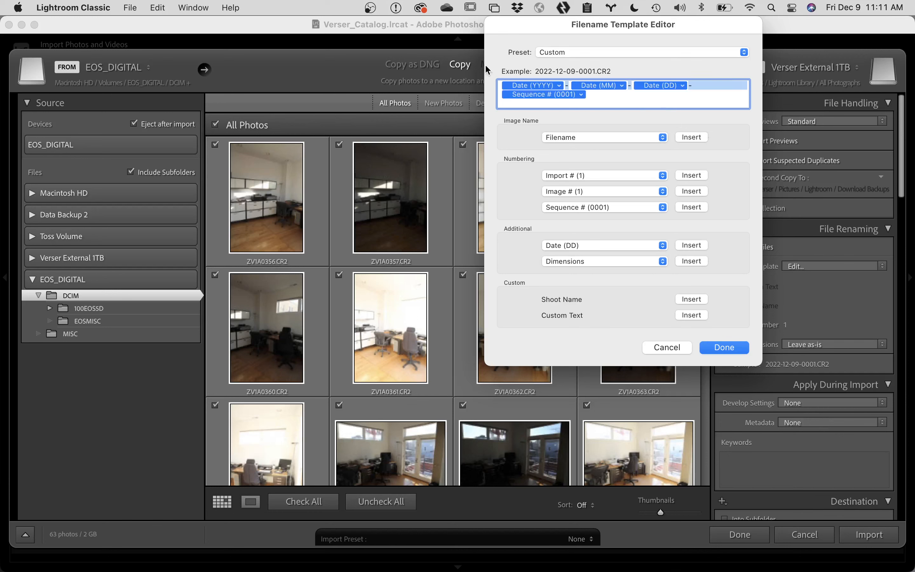
key(BackSpace)
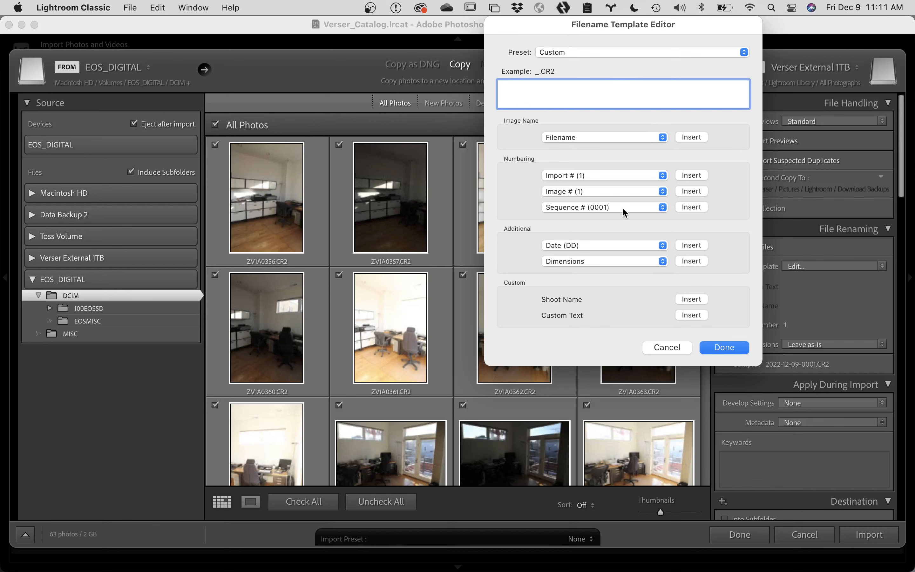
click(609, 245)
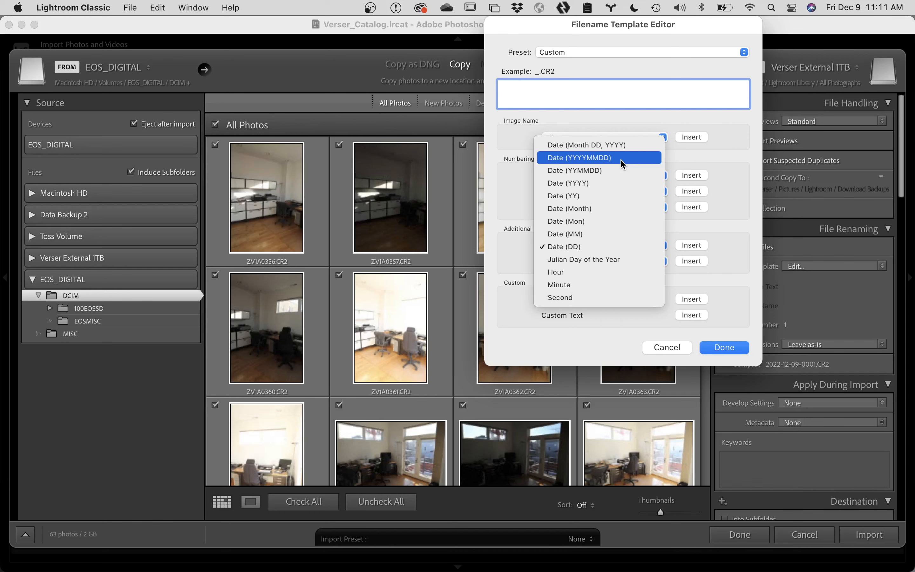
click(618, 183)
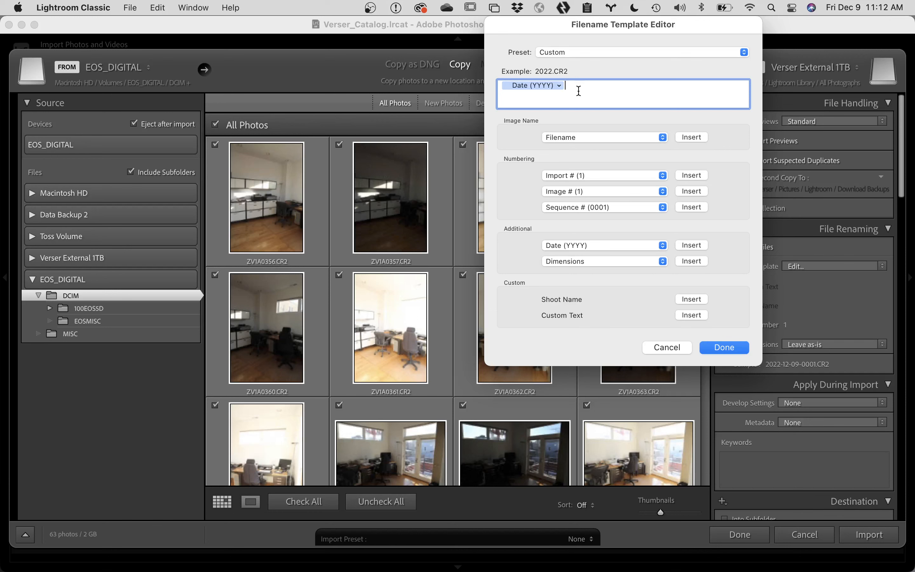
text(_)
key(BackSpace)
text(-)
Step: Append the Date (MM) and Date (DD) tokens, each followed by a hyphen
click(611, 246)
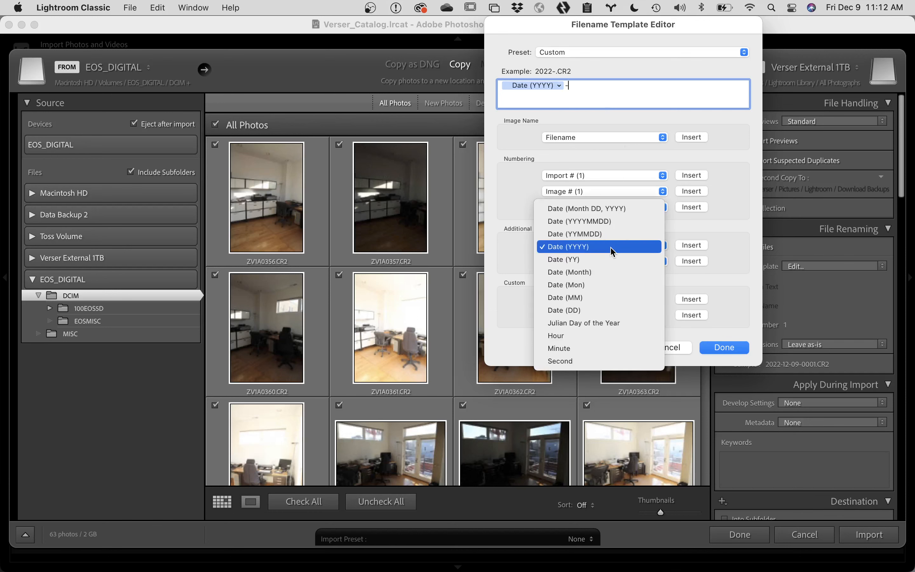
click(606, 297)
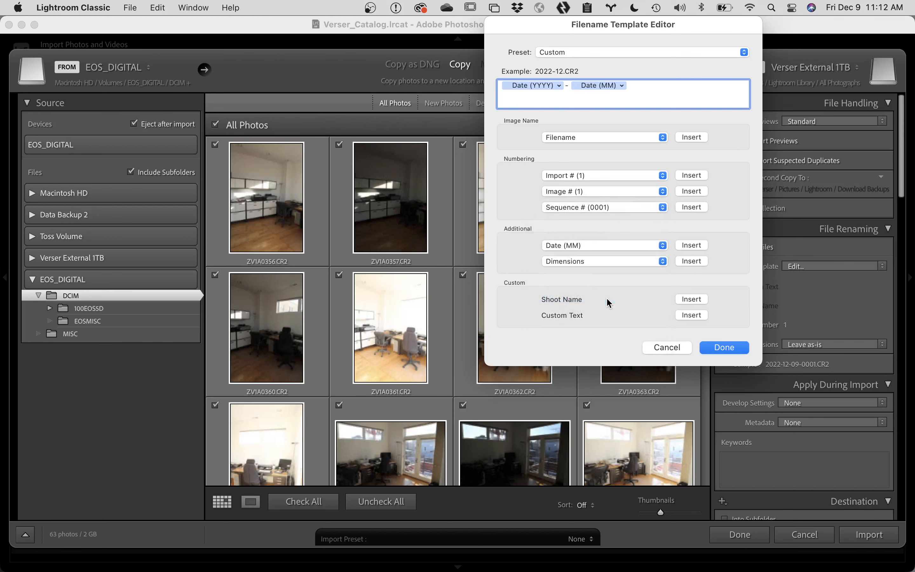
text(-)
click(608, 246)
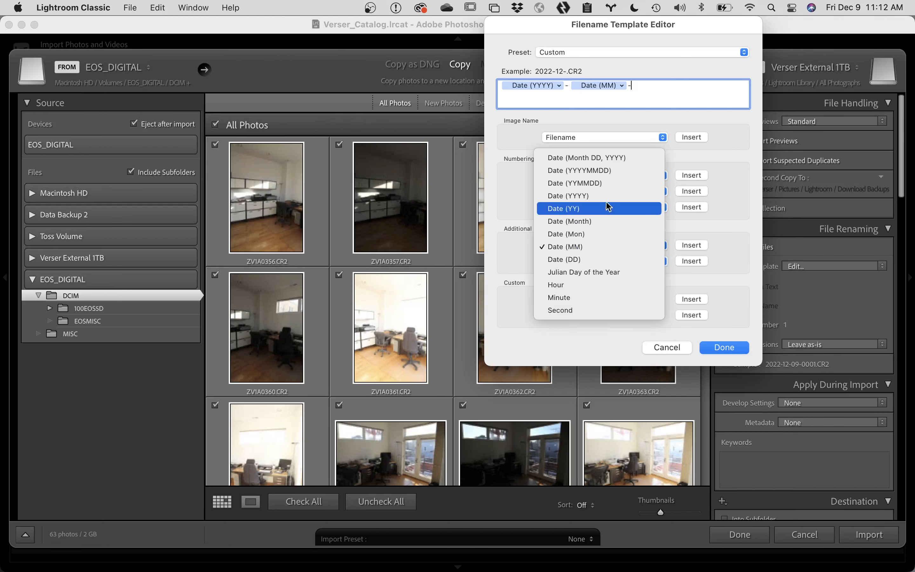
click(590, 259)
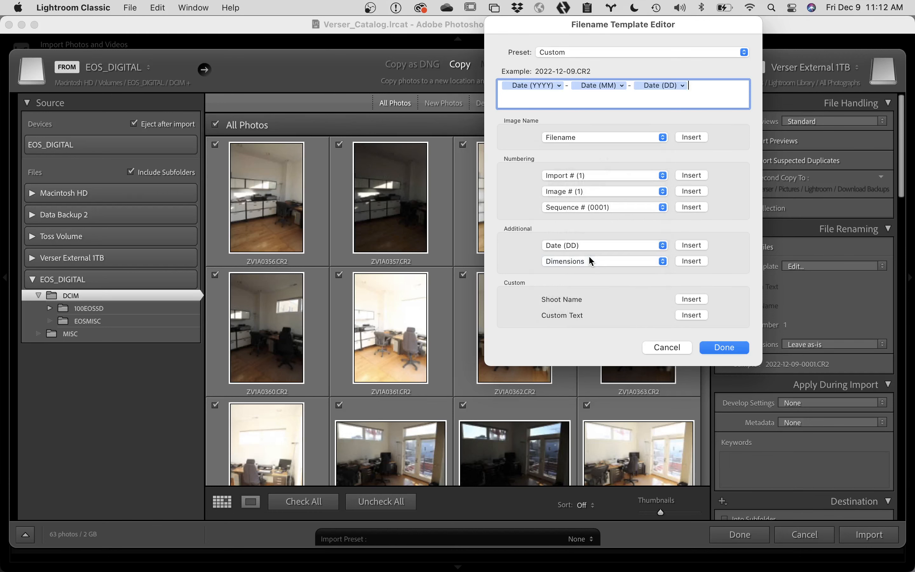
text(-)
Step: Show the sequence-number format options in the Numbering section
click(625, 208)
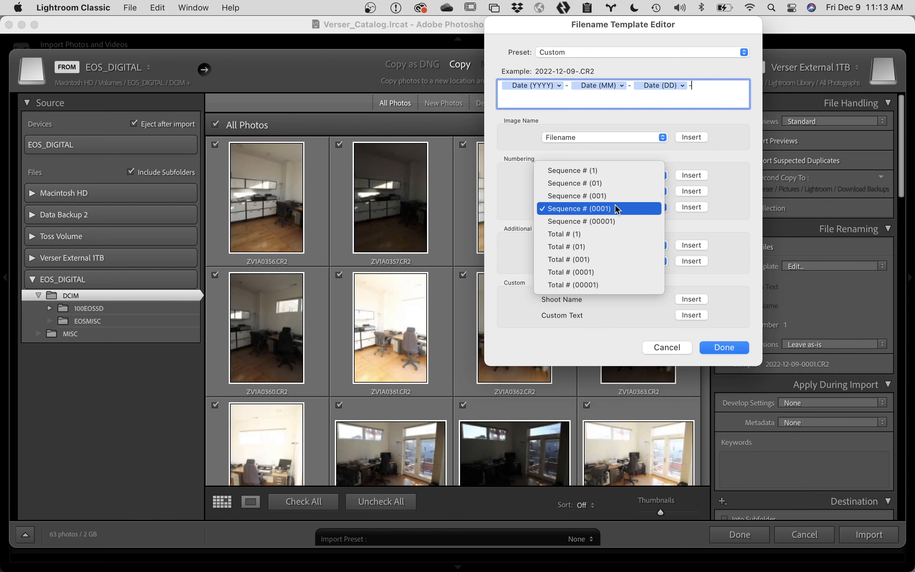
Step: Append Sequence # (0001) to the template and save it as the preset 'Verser Rename'
click(617, 209)
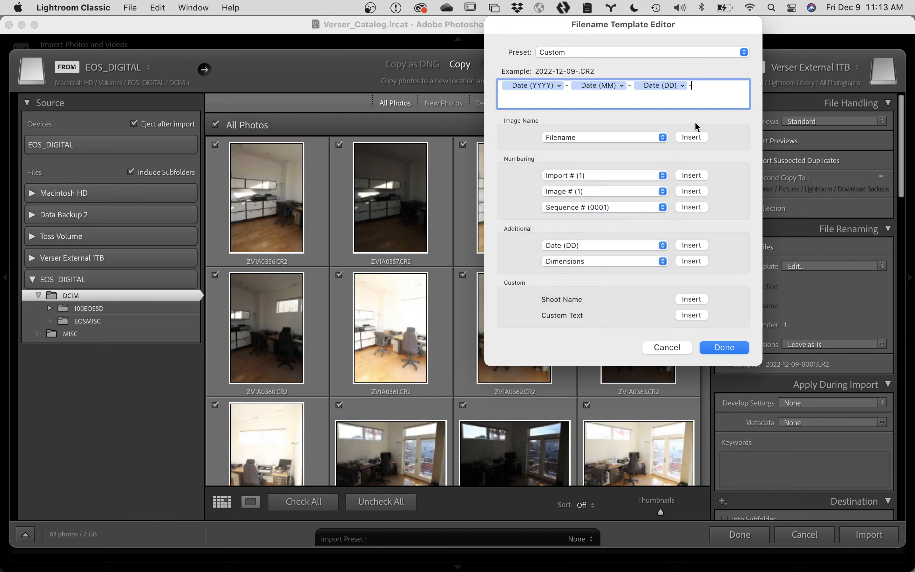
click(694, 207)
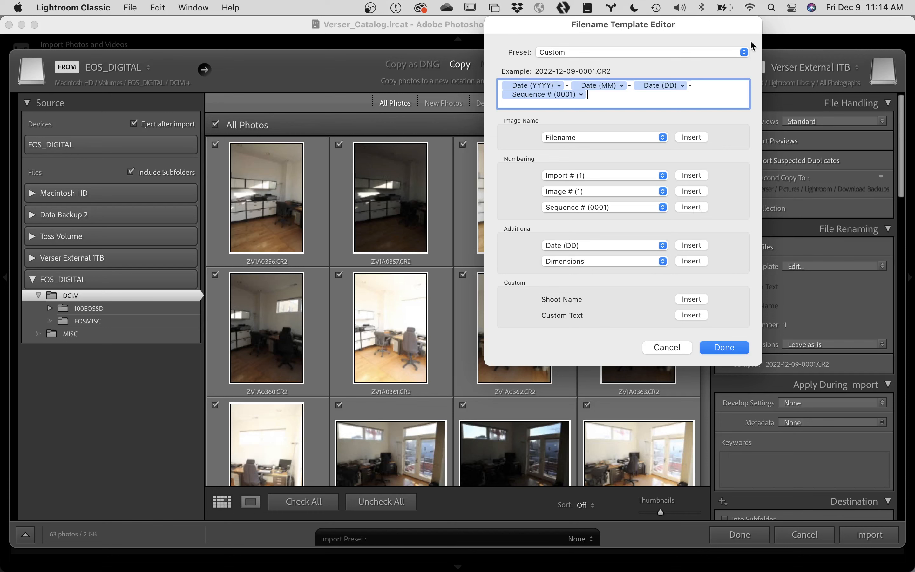
click(674, 53)
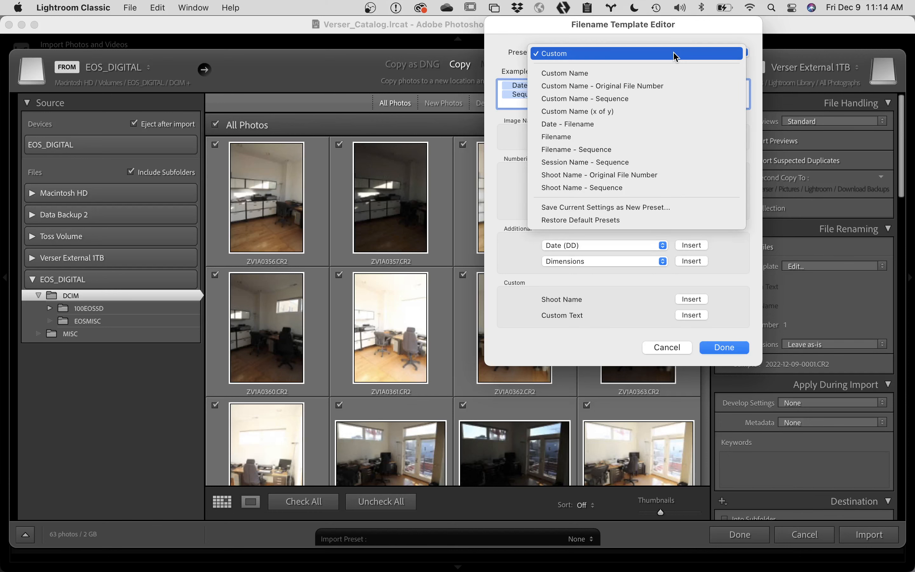
click(675, 209)
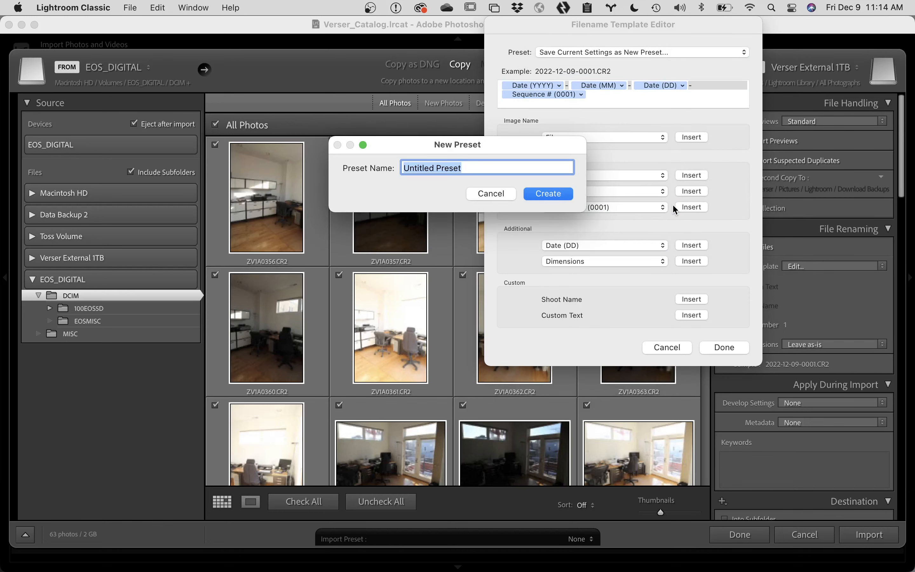
text(Vers)
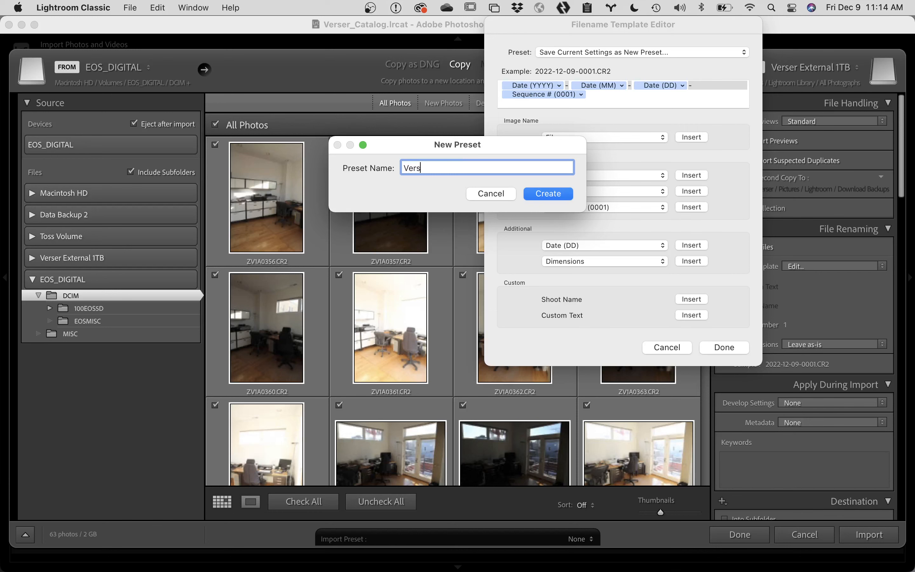
text(er Rename)
click(552, 194)
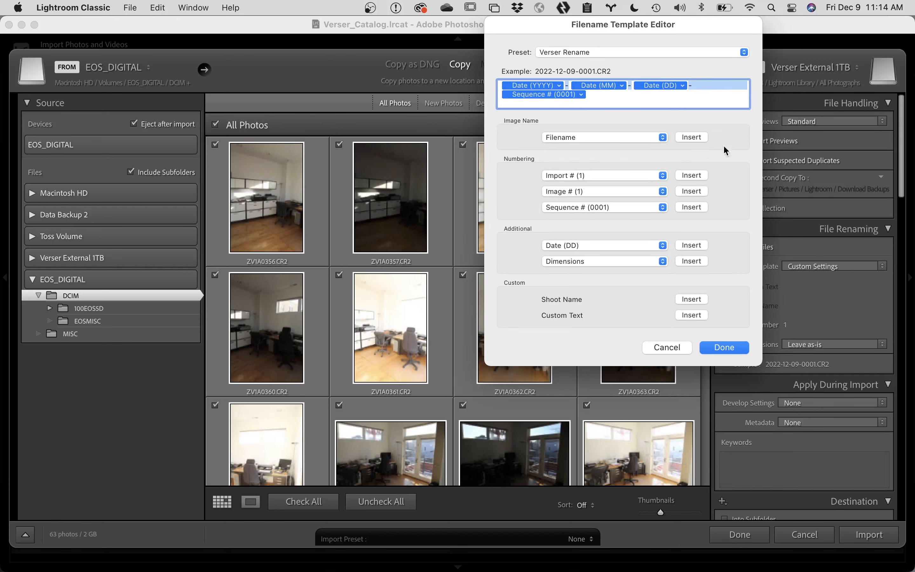
Step: Close the Filename Template Editor so the Verser Rename template applies to the import
click(744, 348)
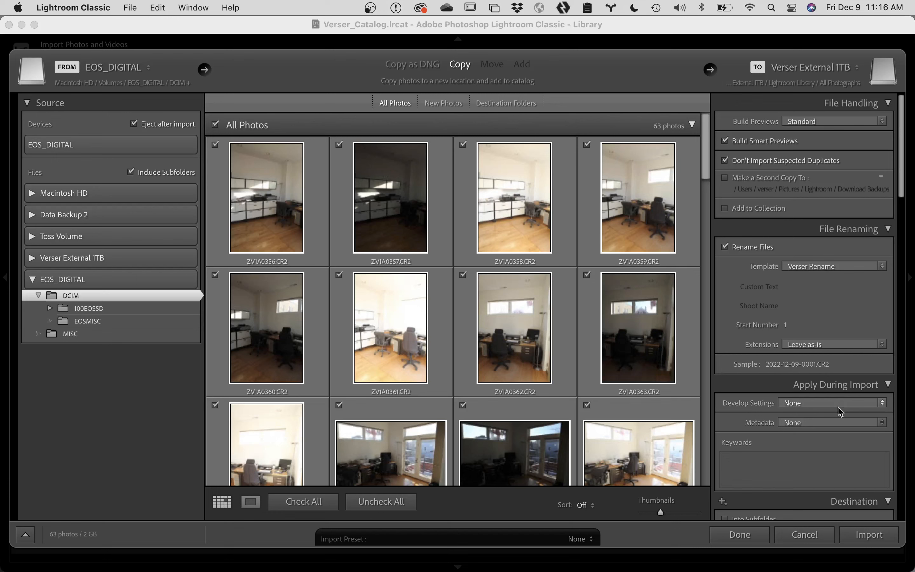
Step: Apply the Verser Copyright metadata preset to the imported photos
scroll(831, 452, down, 3)
scroll(830, 452, down, 1)
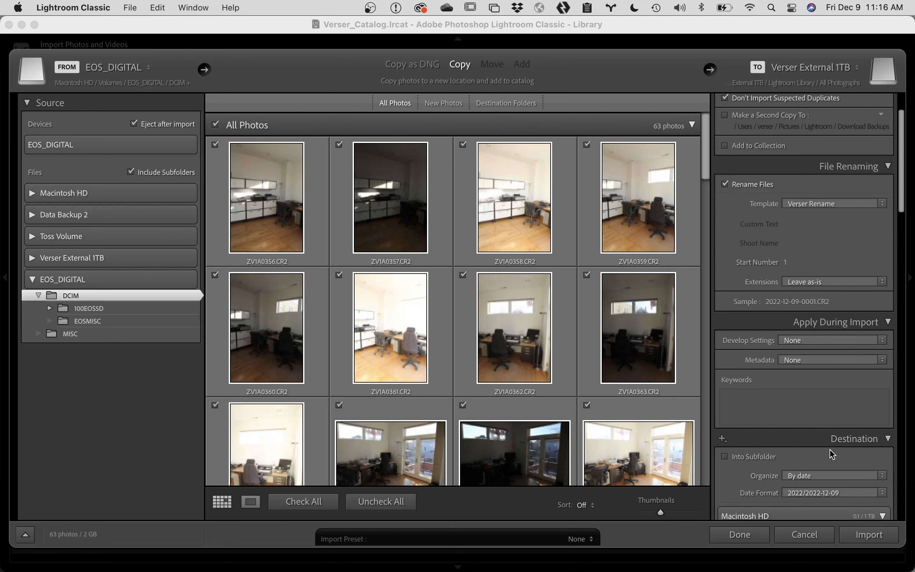
click(832, 363)
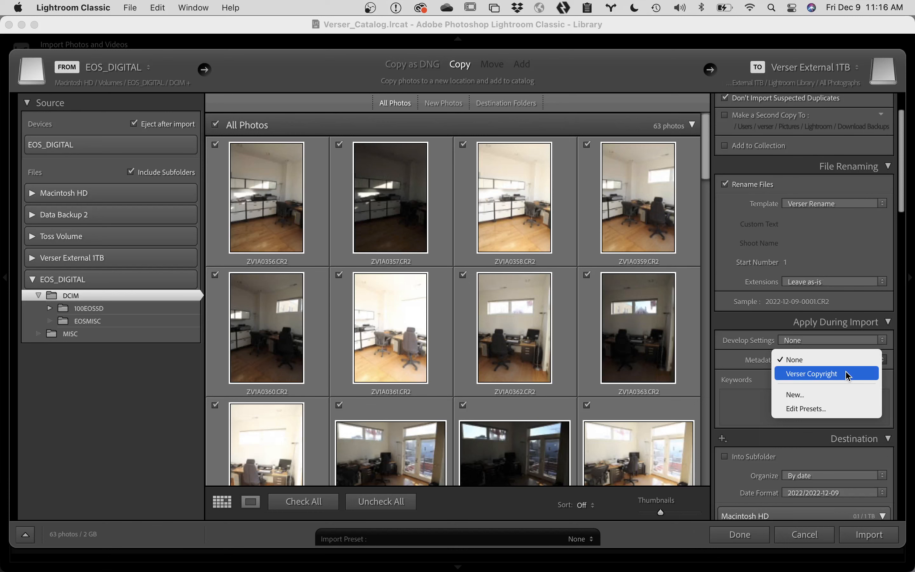
click(845, 373)
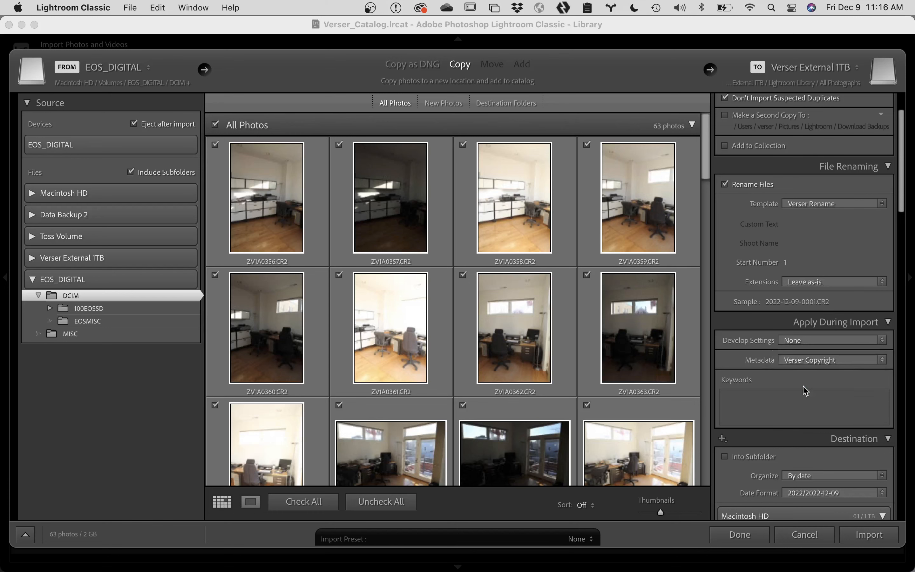
scroll(771, 380, down, 3)
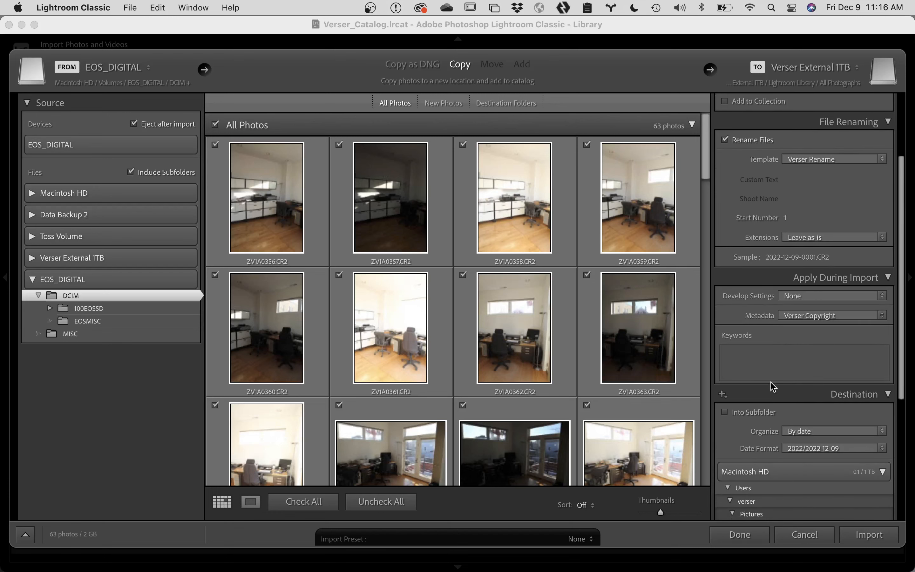
scroll(772, 386, down, 1)
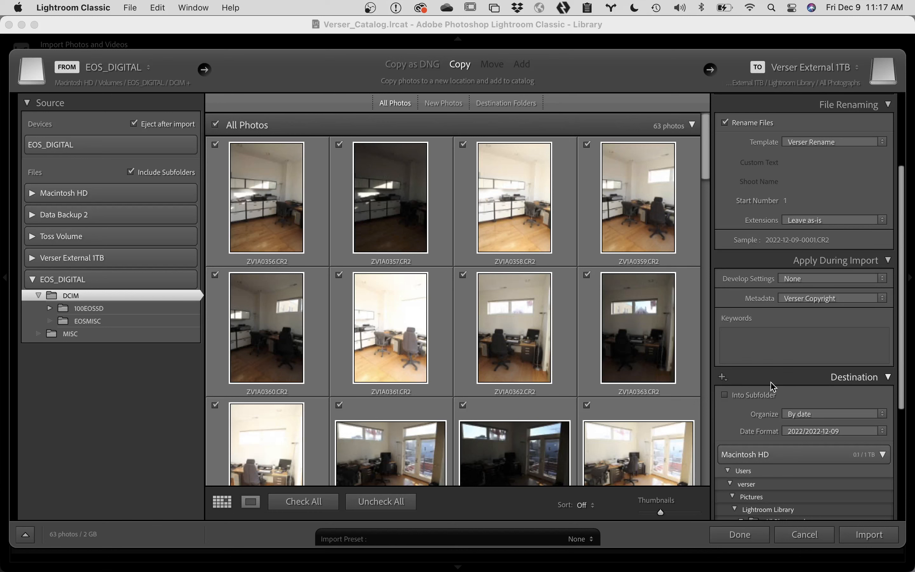
scroll(775, 375, down, 5)
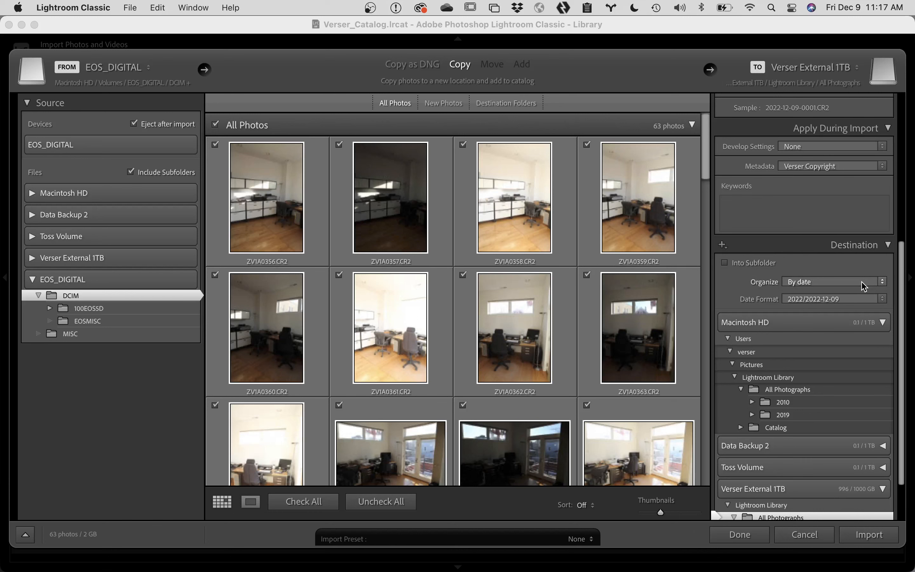
click(865, 302)
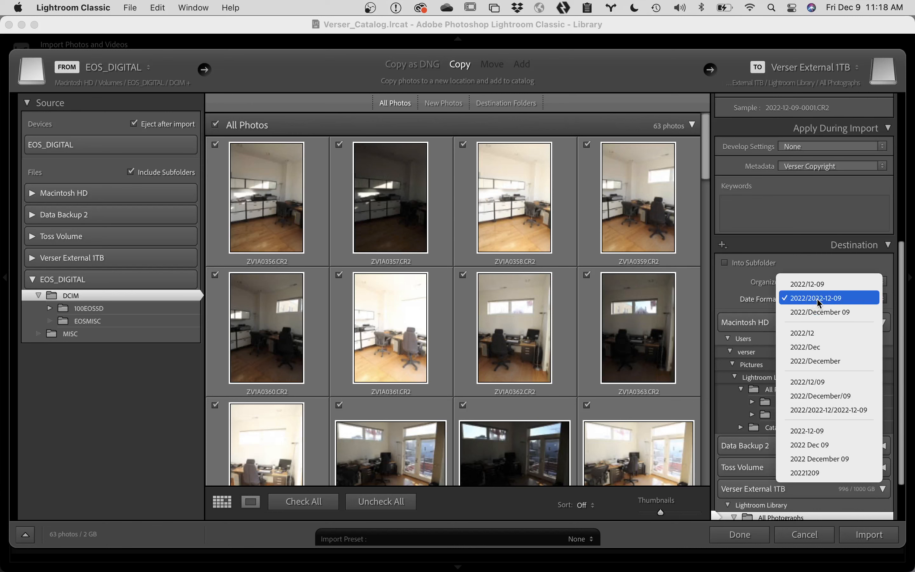
click(838, 298)
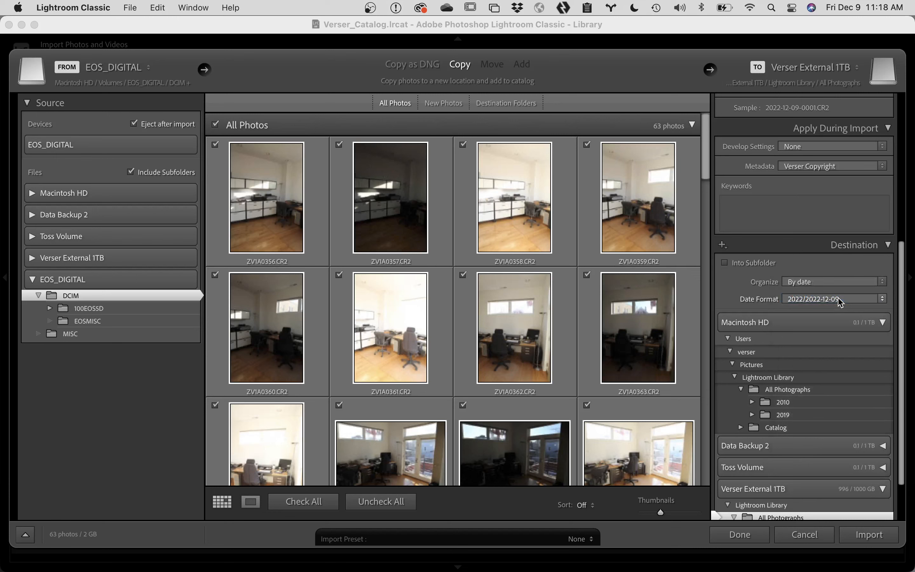
scroll(832, 354, down, 3)
scroll(832, 356, down, 2)
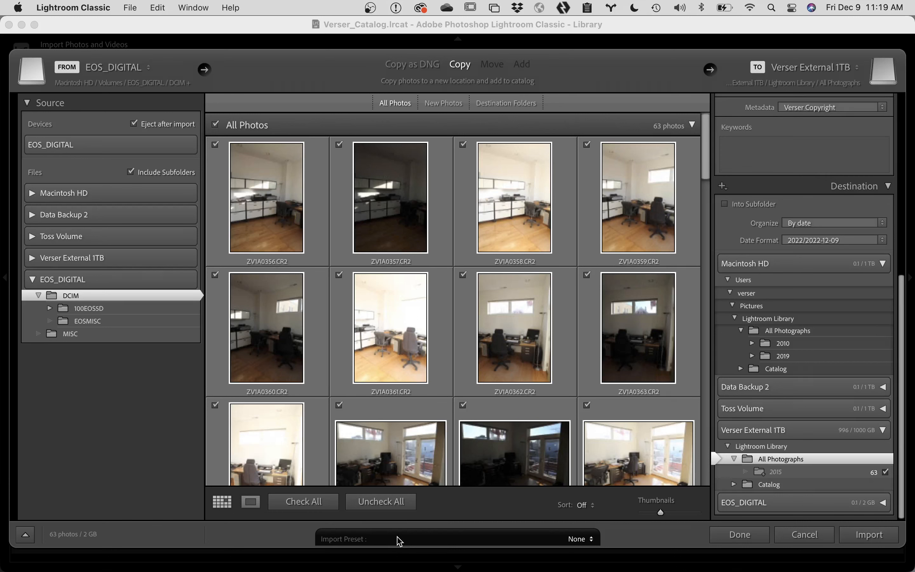
Step: Store the current import settings as the new import preset 'Copy New Photos From Memory Card To All Photos'
click(406, 540)
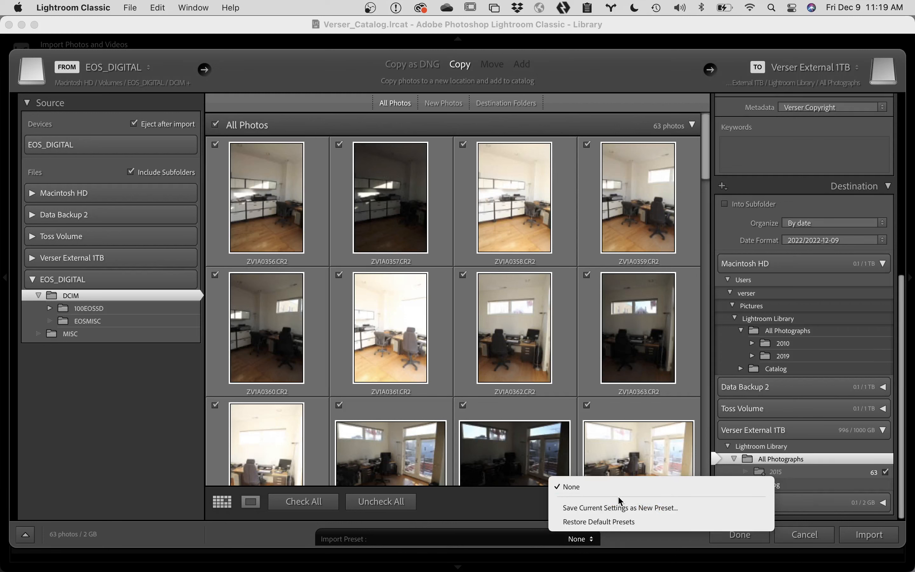
click(597, 508)
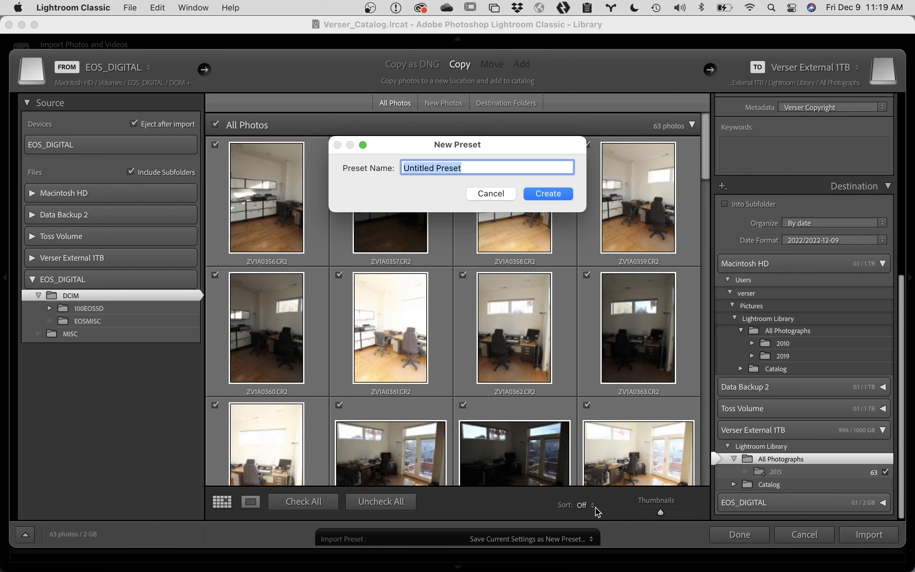
text(Copy)
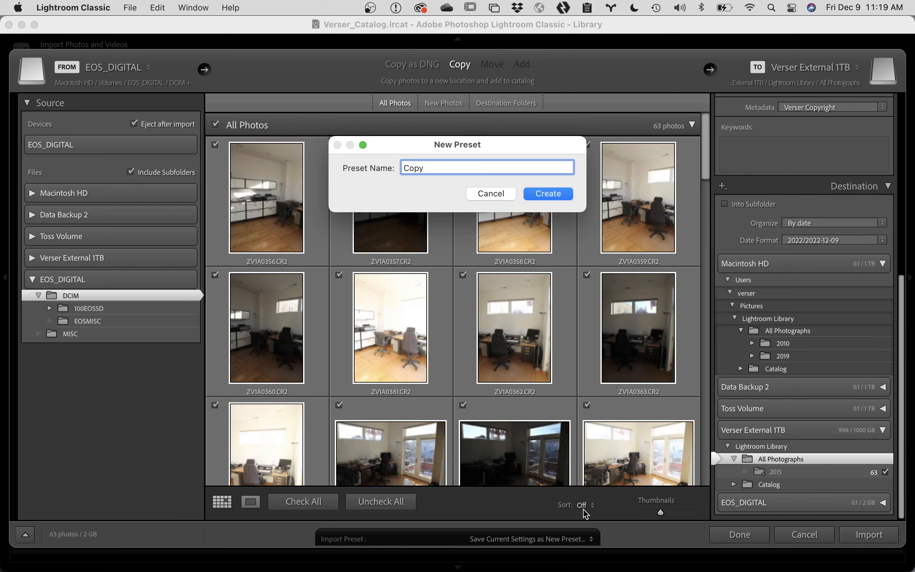
text(New Photos From Memory)
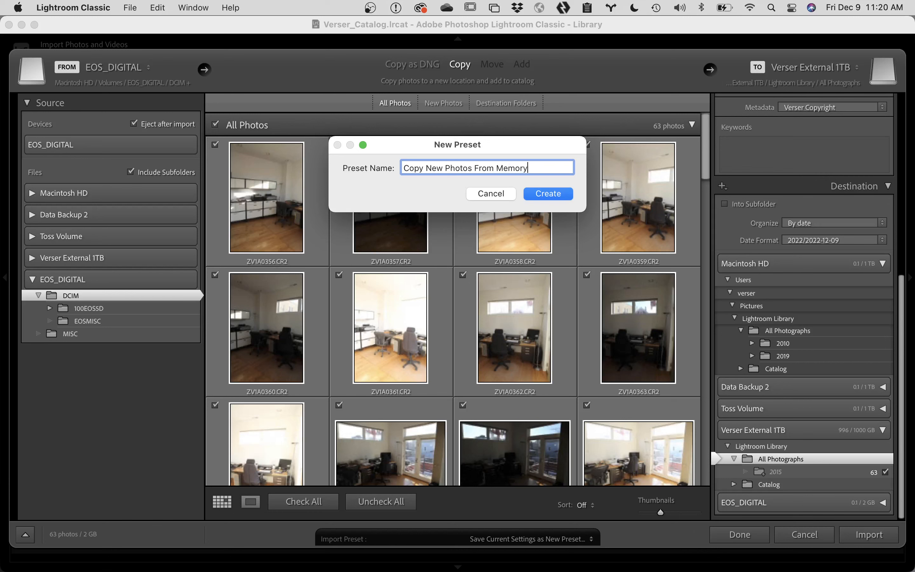
text( Car)
text(d T)
text(o Al)
text(l Ph)
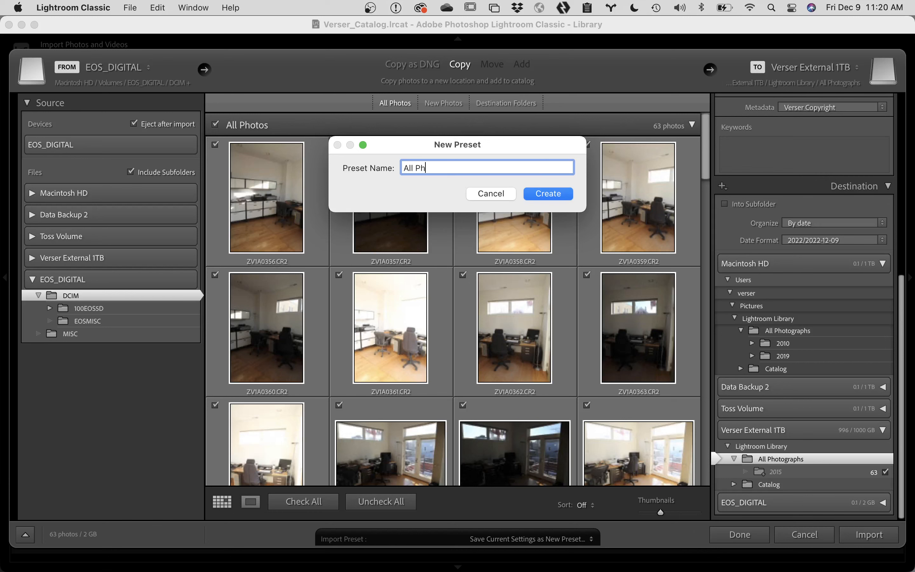
text(otos)
click(548, 193)
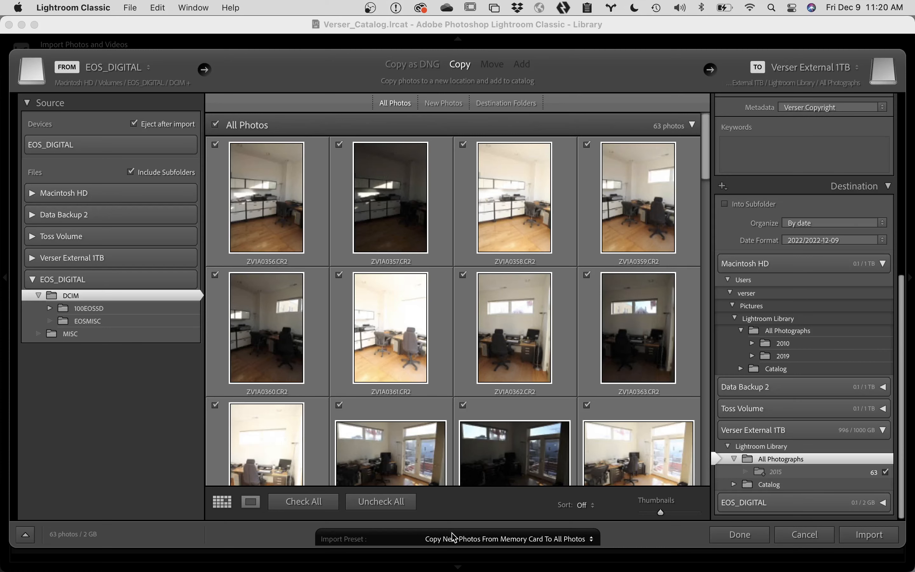
Step: Cancel the import, eject and remount EOS_DIGITAL in Finder, and drag its DCIM folder into Lightroom
click(806, 535)
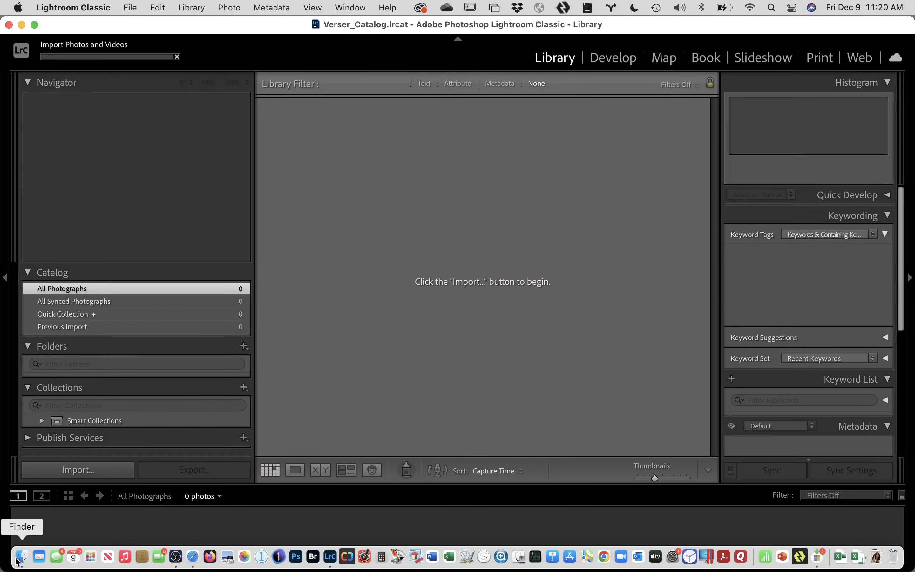
click(19, 560)
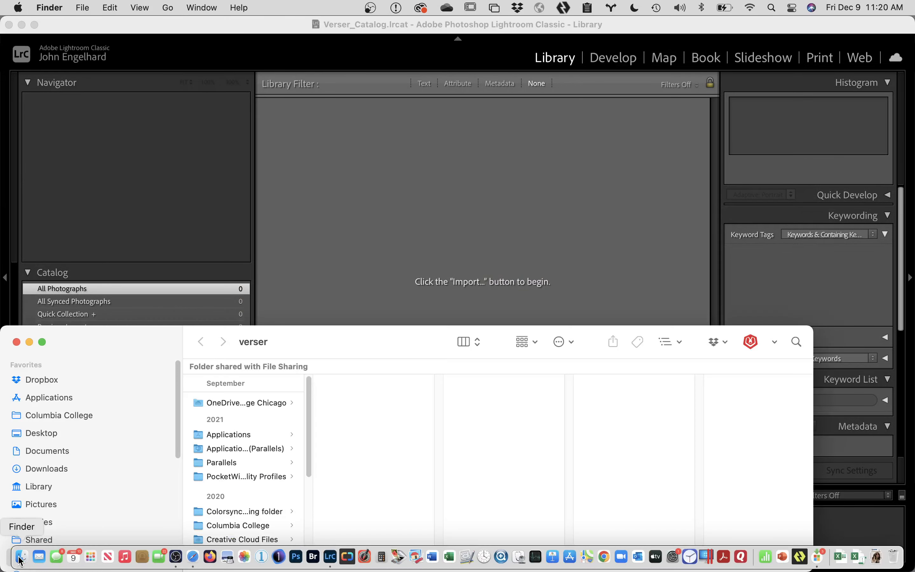
scroll(88, 389, down, 5)
scroll(82, 413, down, 4)
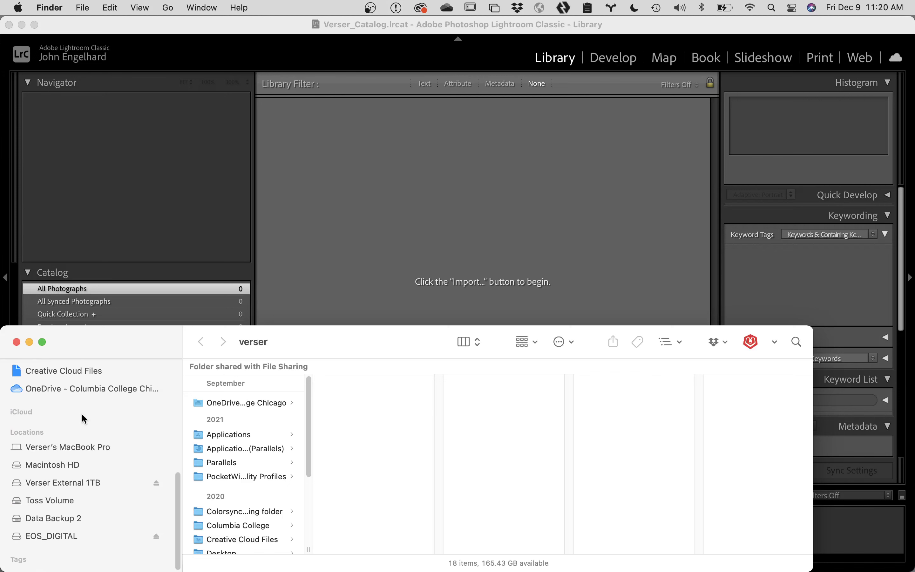
click(157, 537)
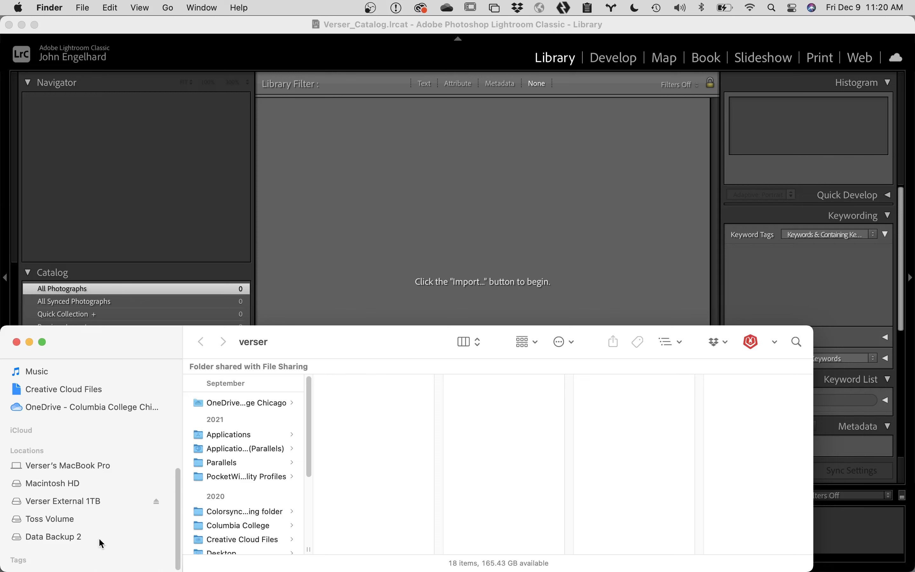
click(57, 536)
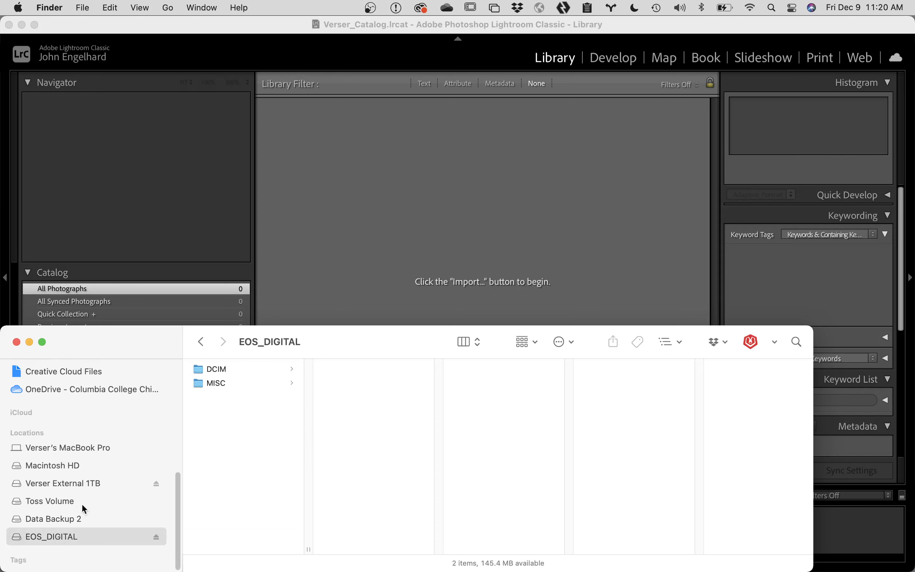
drag(199, 370, 447, 232)
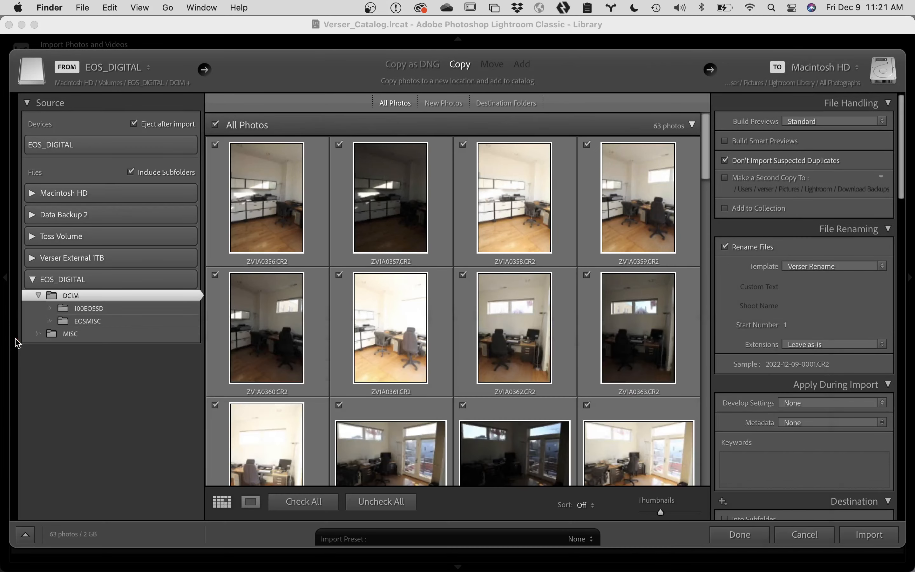
Step: Apply the 'Copy New Photos From Memory Card To All Photos' preset and import the 63 photos
click(16, 342)
click(519, 542)
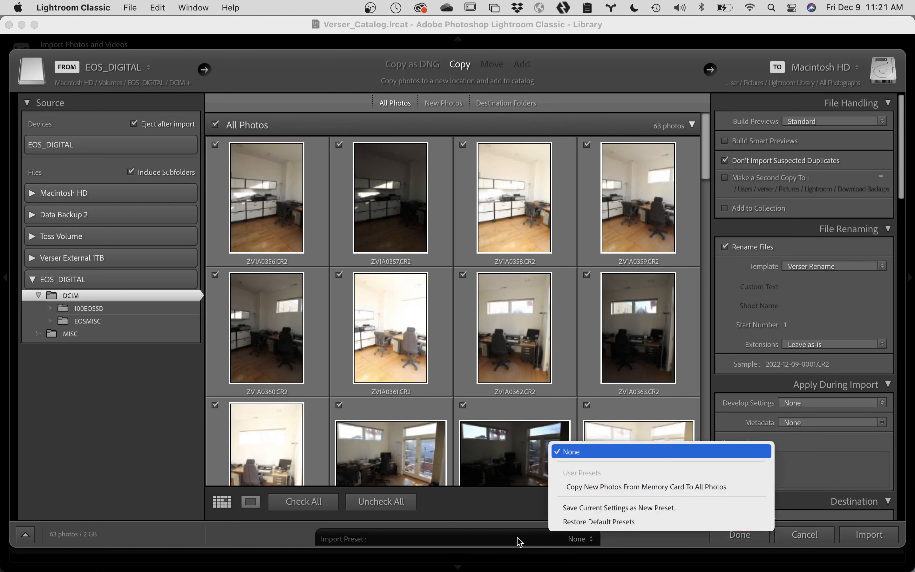
click(607, 488)
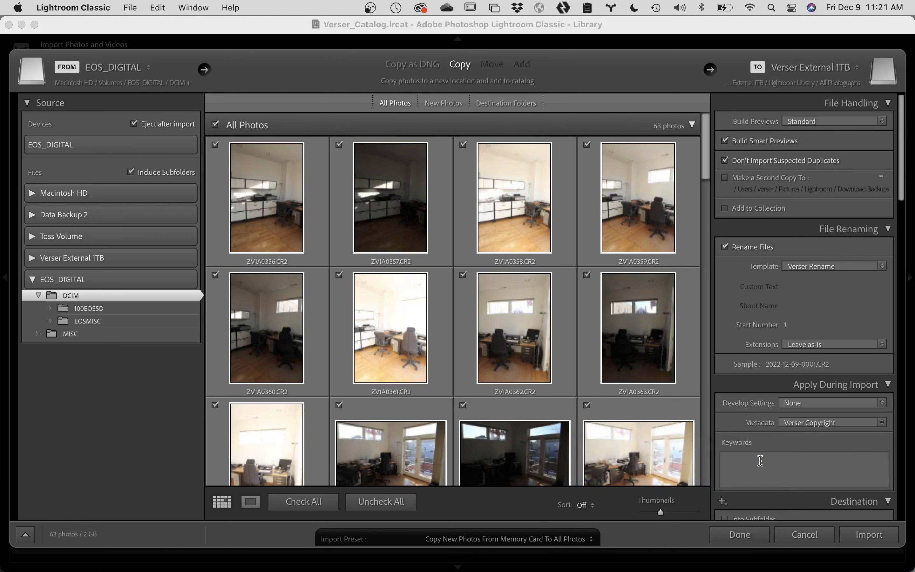
click(876, 533)
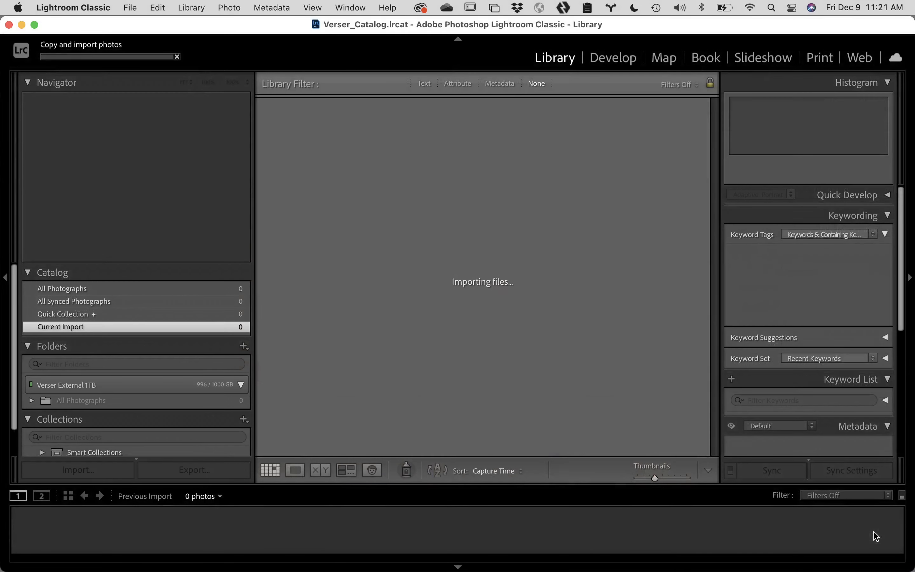
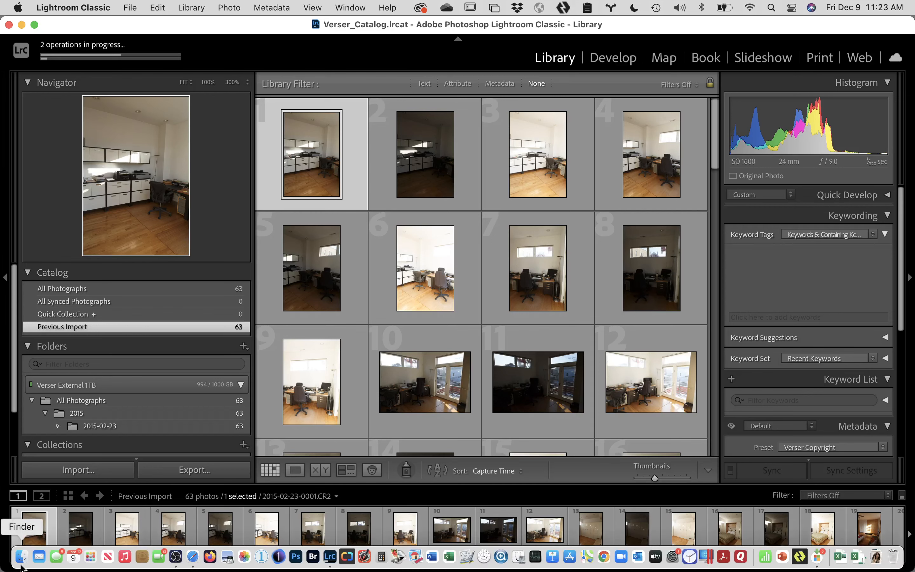
Step: In Finder, open Verser External 1TB's Lightroom Library/All Photographs/2015/2015-02-23 folder of 63 CR2 files
click(22, 566)
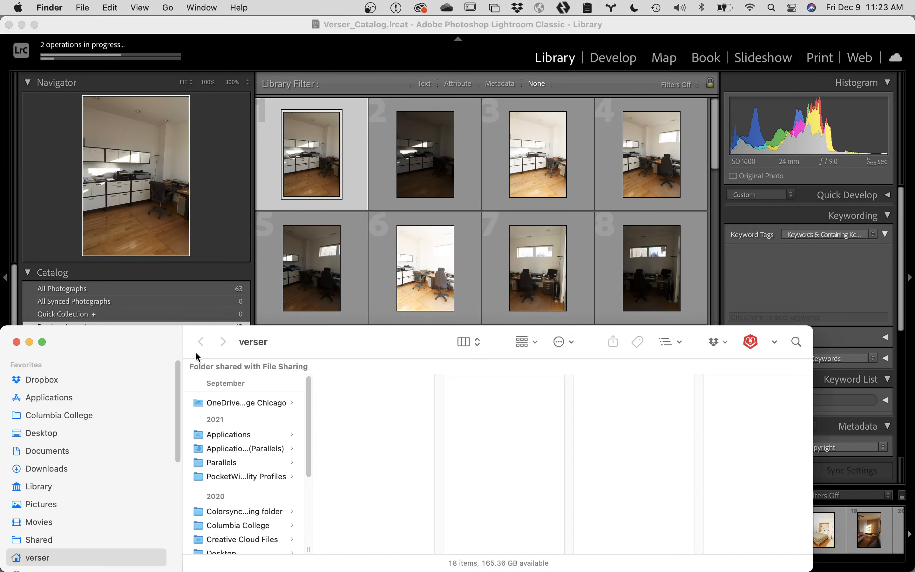
drag(163, 346, 199, 216)
scroll(169, 343, down, 3)
scroll(166, 343, down, 5)
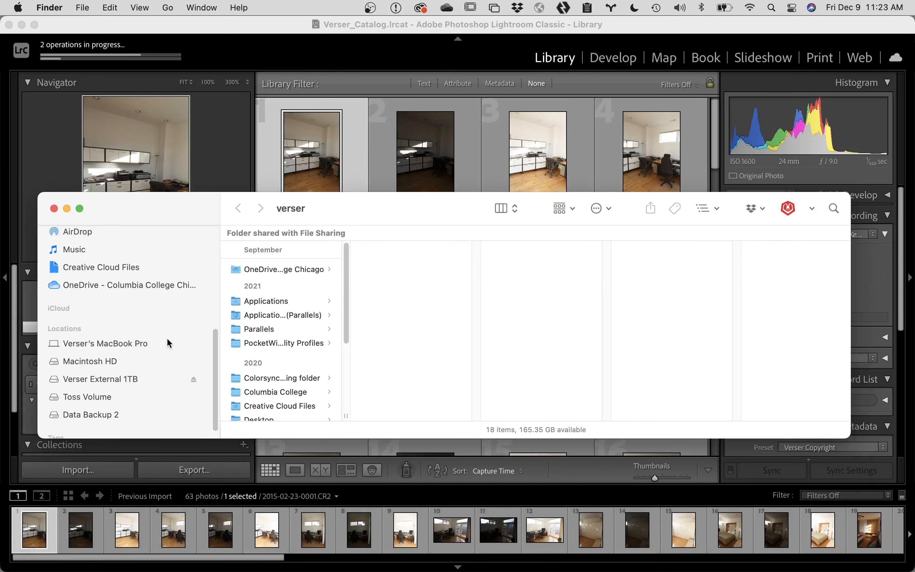
click(114, 371)
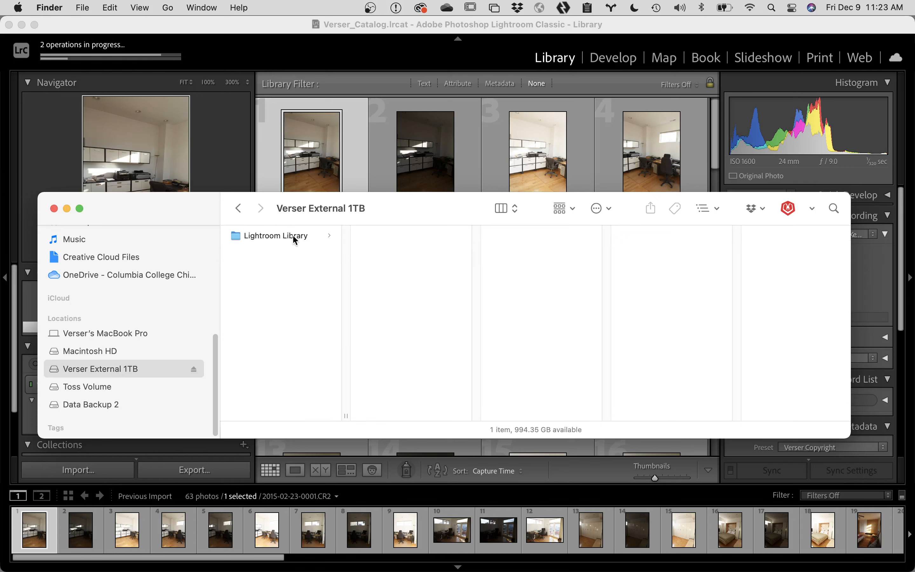
click(296, 236)
click(395, 238)
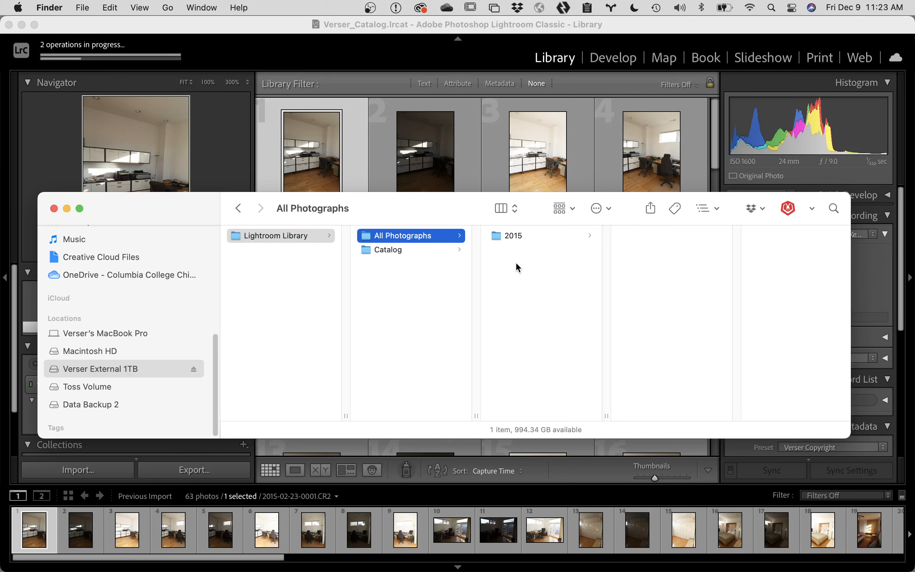
click(516, 239)
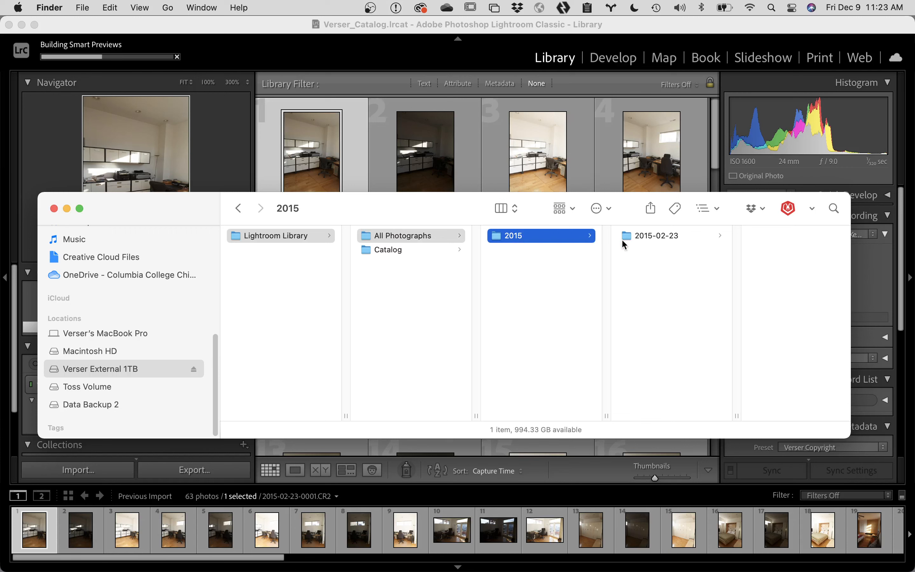
click(631, 238)
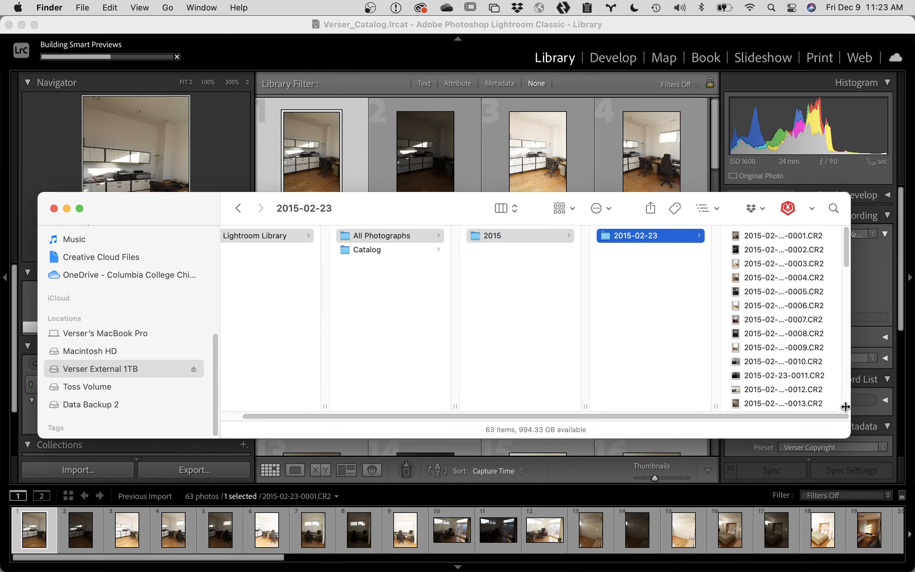
Step: Widen the Finder window to show full file names, preview 2015-02-23-0008.CR2, then return to Lightroom
drag(845, 405, 855, 405)
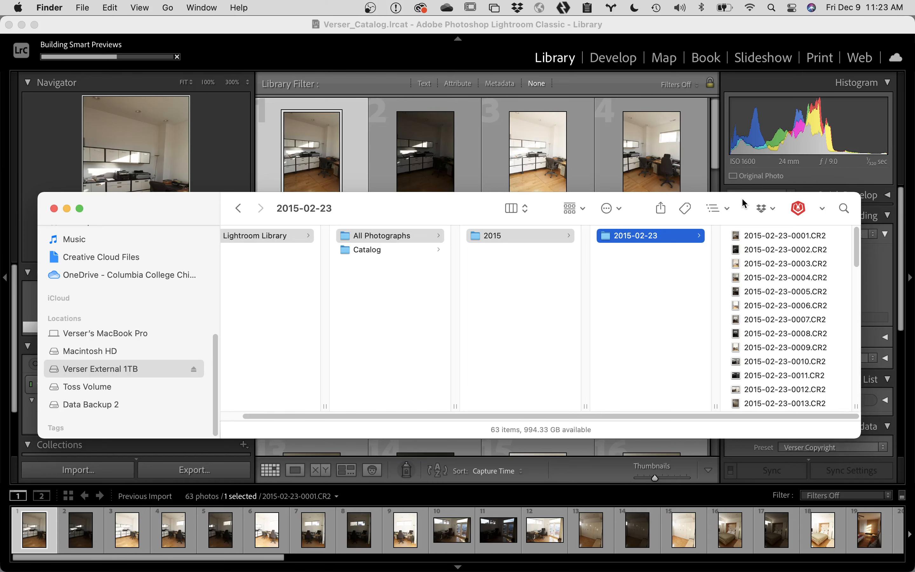
drag(744, 199, 701, 108)
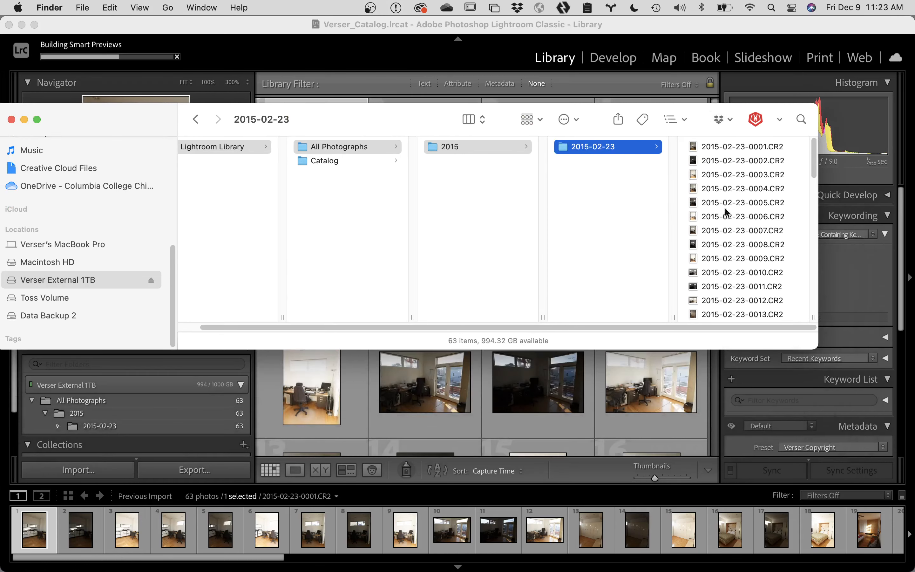
click(711, 244)
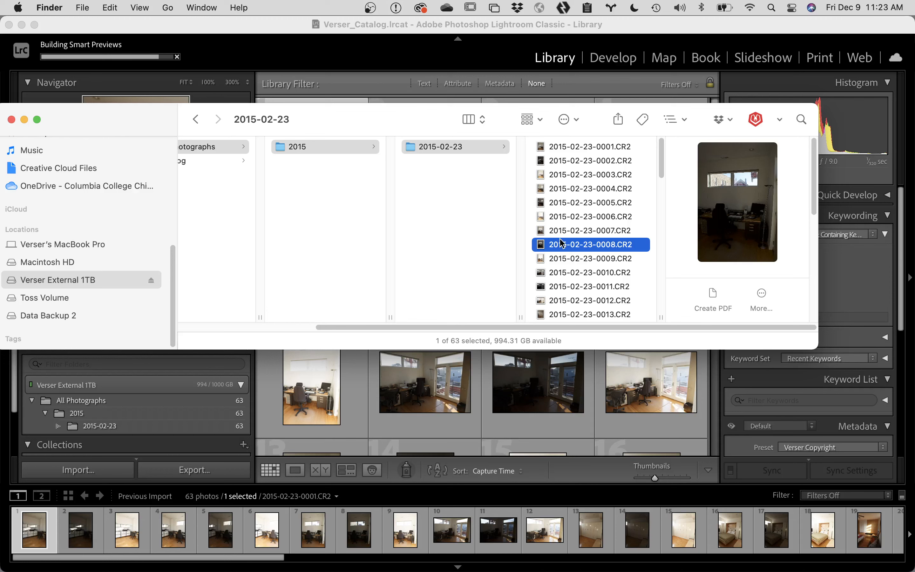
scroll(423, 238, left, 5)
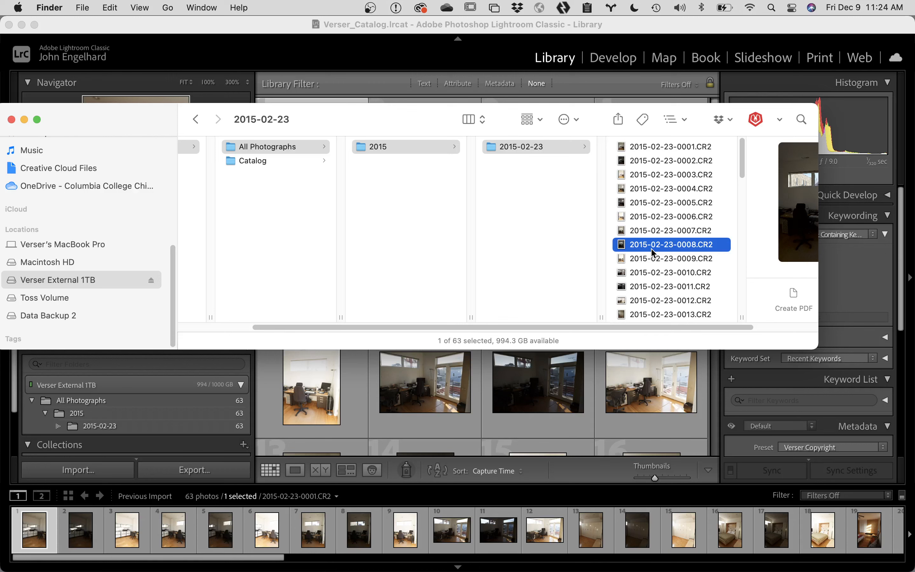
scroll(121, 280, down, 1)
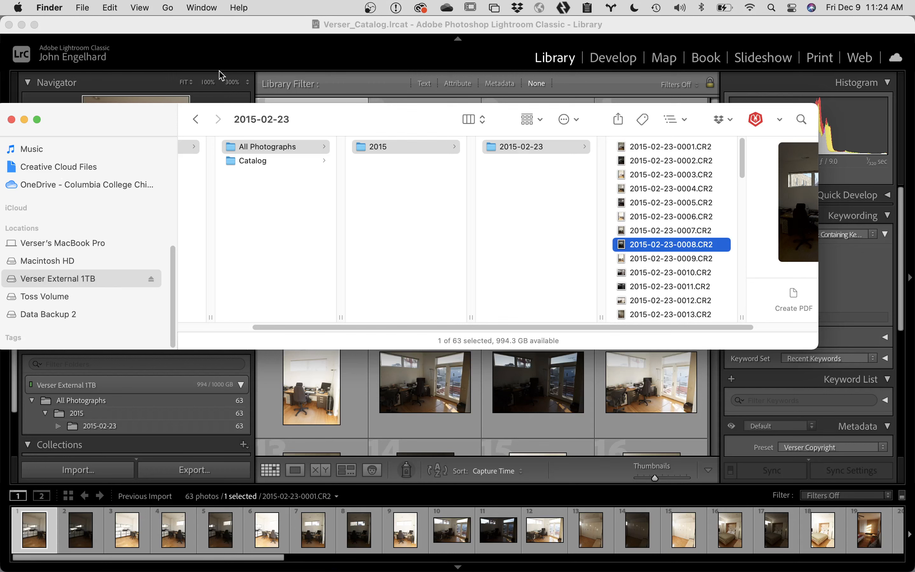
click(331, 561)
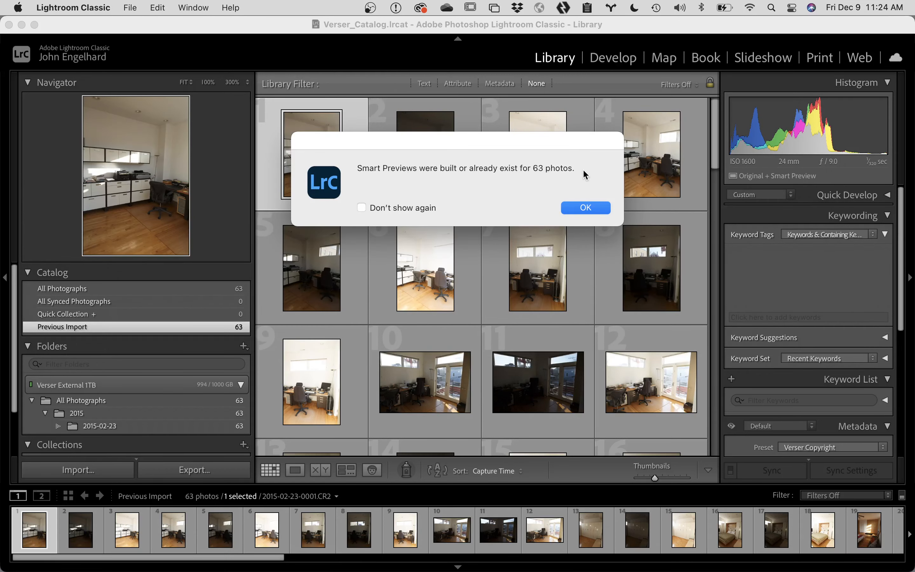
Step: Dismiss the Smart Previews notice for the 63 photos and bring the Finder window forward
click(588, 207)
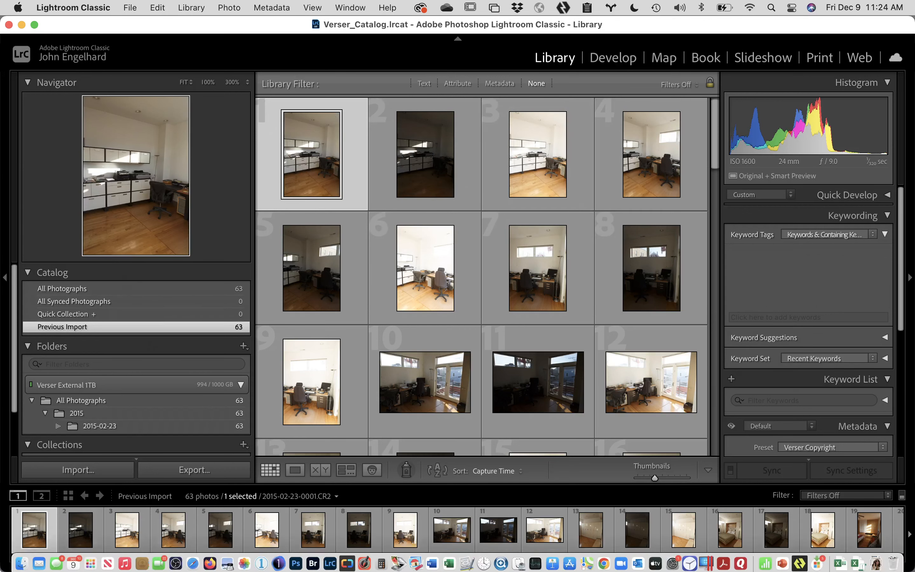
click(24, 557)
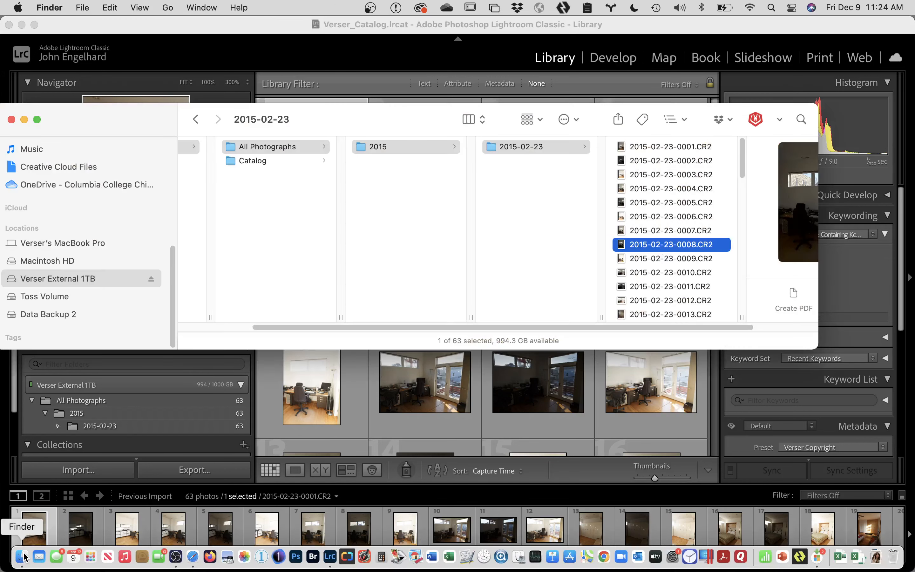
scroll(122, 225, up, 5)
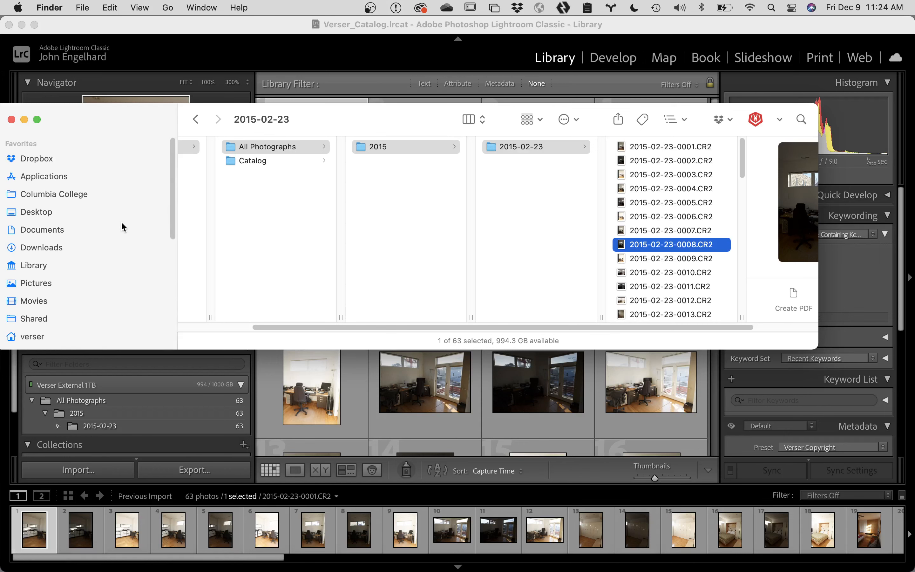
Step: Browse the Capture folders of the 20190921_ccc_assdemo and 20191001_ccc_viewcm sessions in Pictures
click(84, 193)
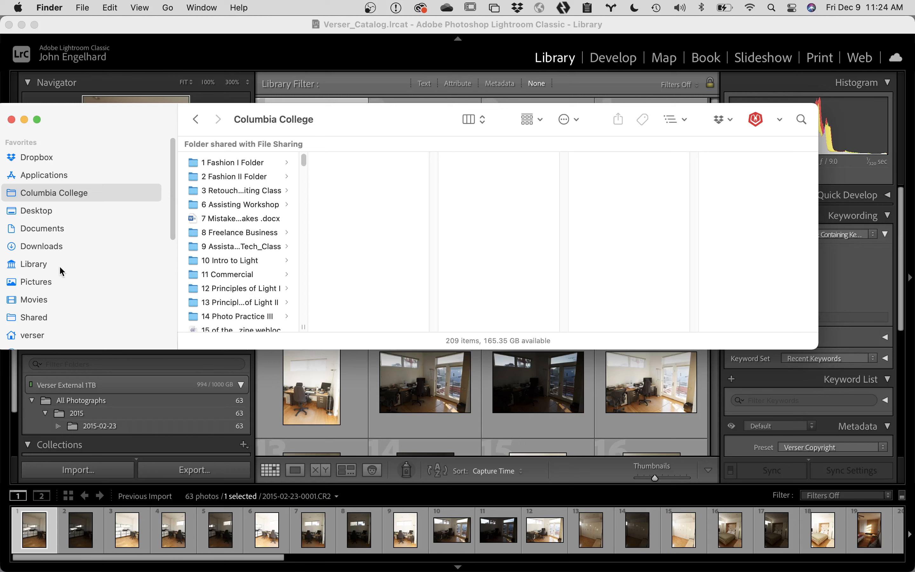
click(56, 282)
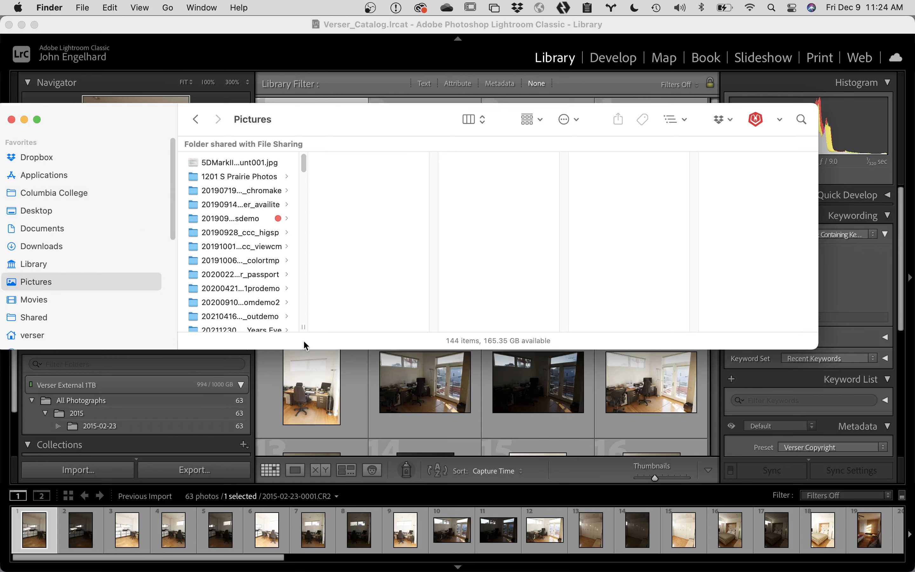
drag(303, 326, 428, 326)
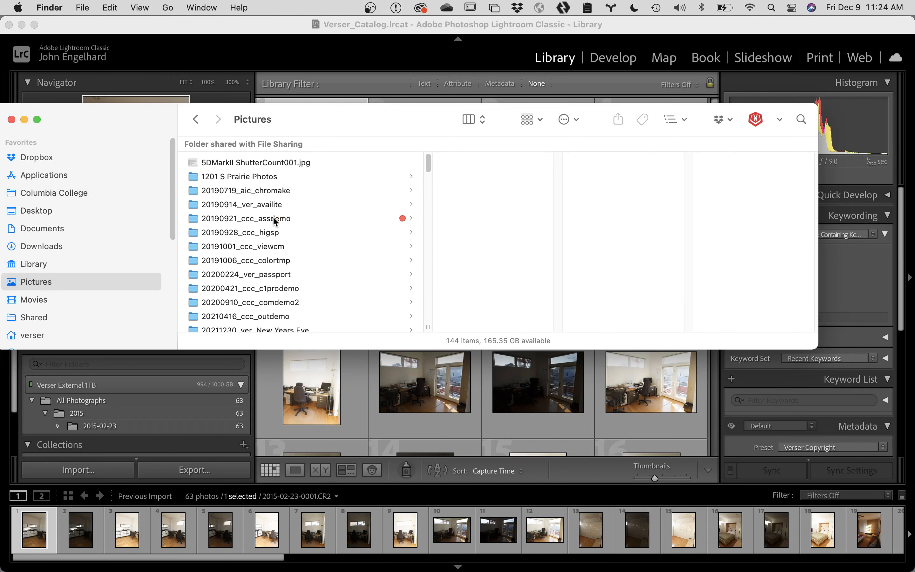
click(275, 219)
click(484, 176)
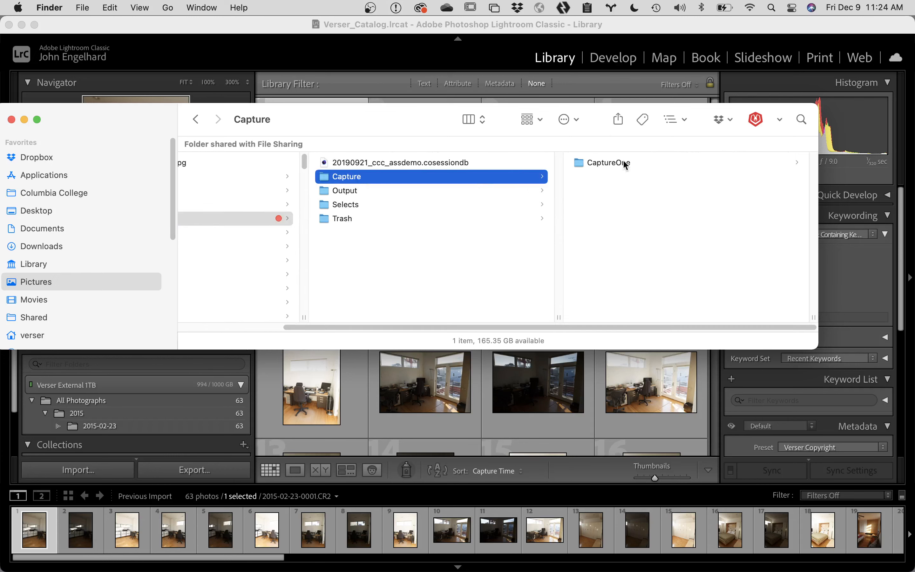
click(632, 163)
scroll(416, 311, left, 5)
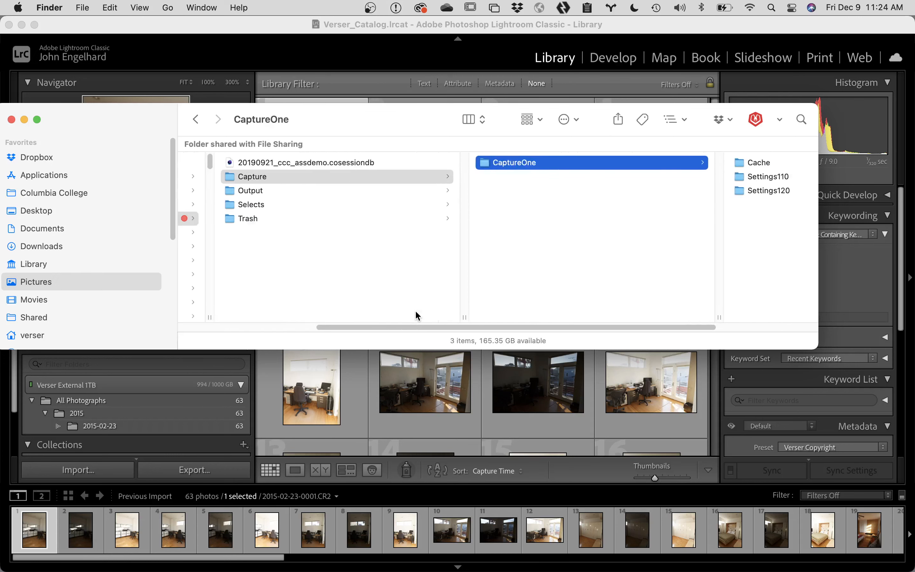
scroll(415, 310, left, 4)
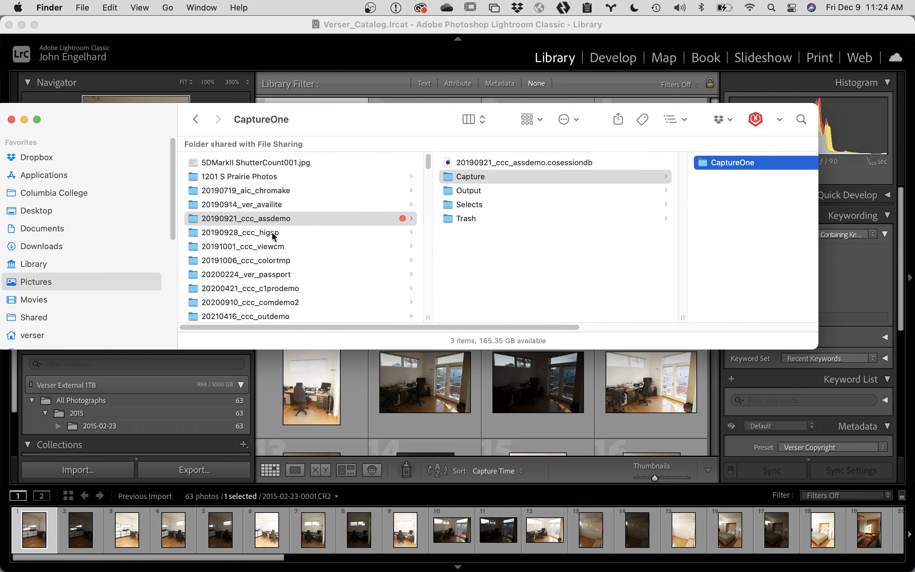
click(270, 246)
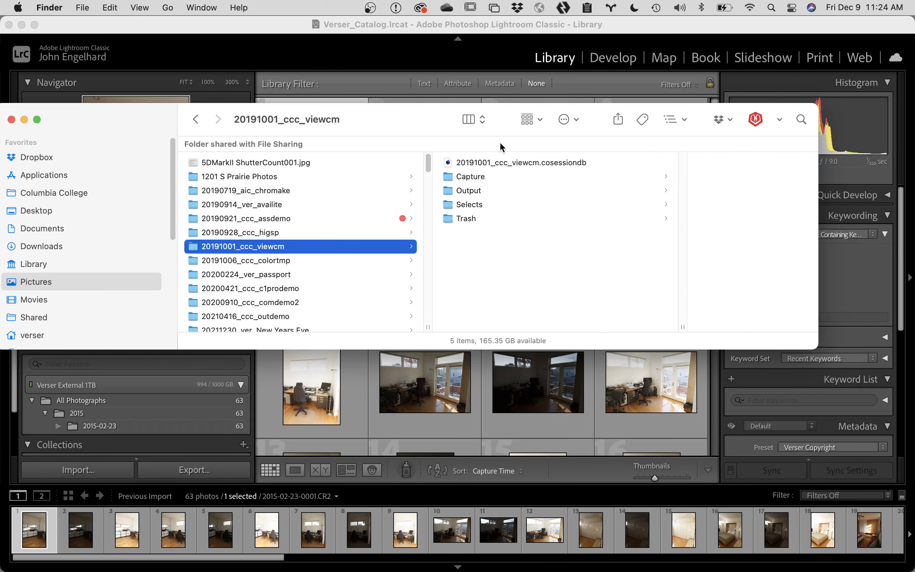
click(486, 178)
scroll(690, 262, down, 3)
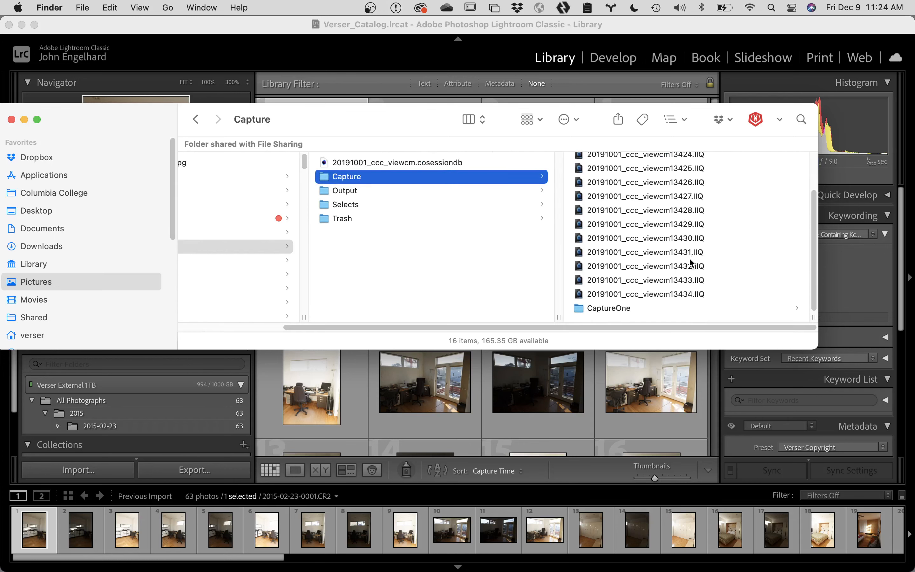
scroll(690, 262, up, 3)
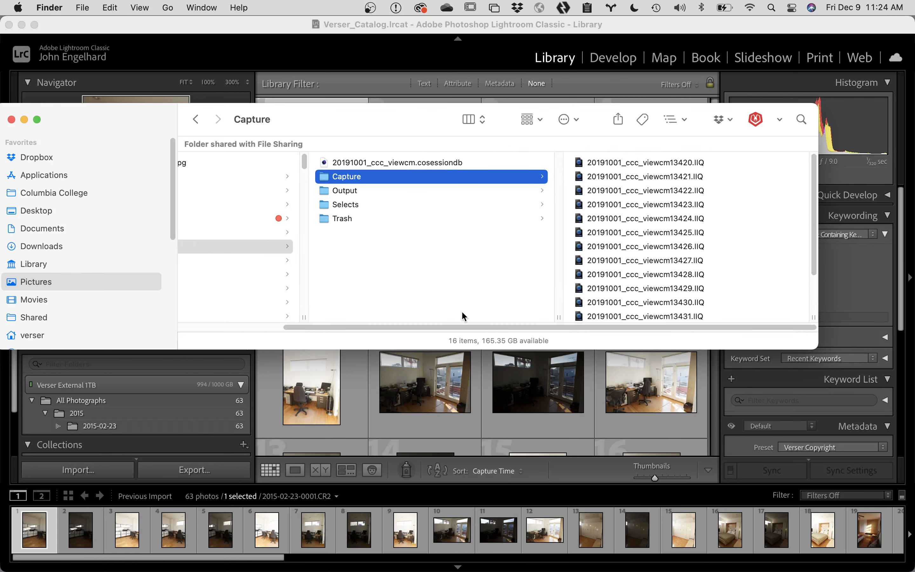
Step: Open 20191006_ccc_colortmp's Capture folder and move the Finder window down to reveal Lightroom
drag(469, 328, 288, 328)
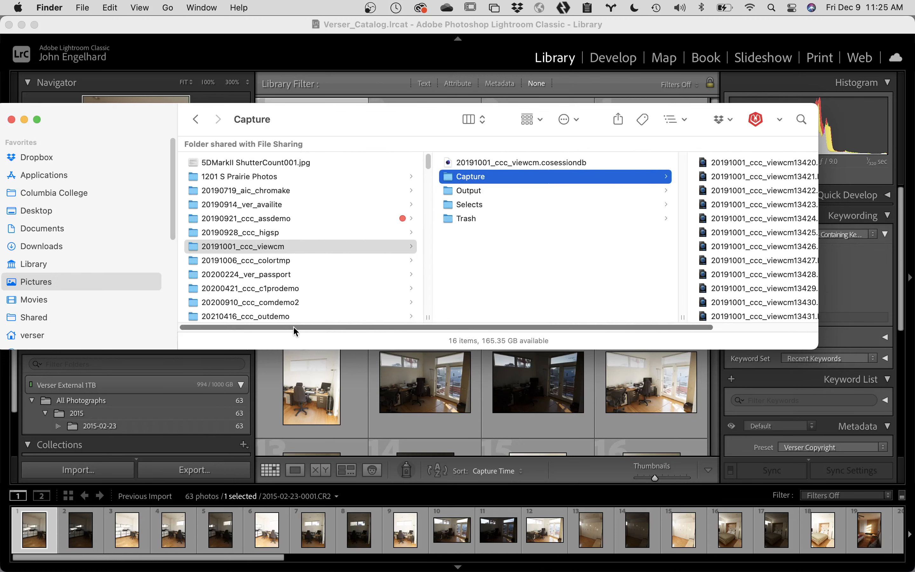
click(288, 261)
click(473, 176)
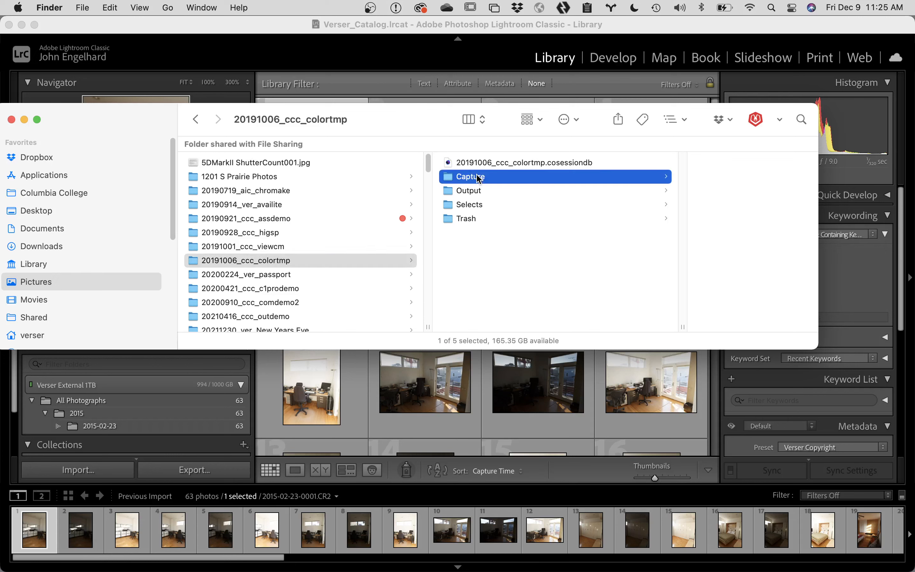
scroll(645, 286, down, 1)
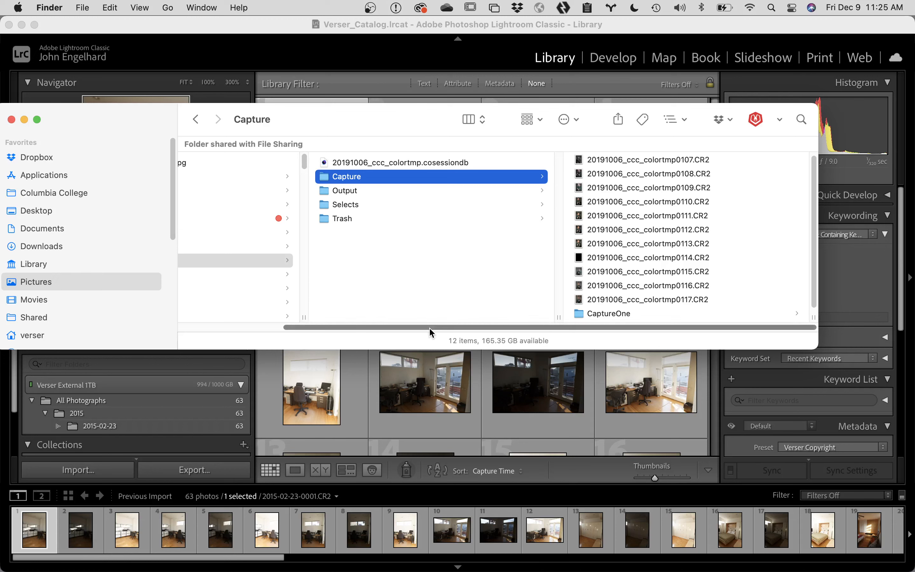
drag(429, 327, 271, 330)
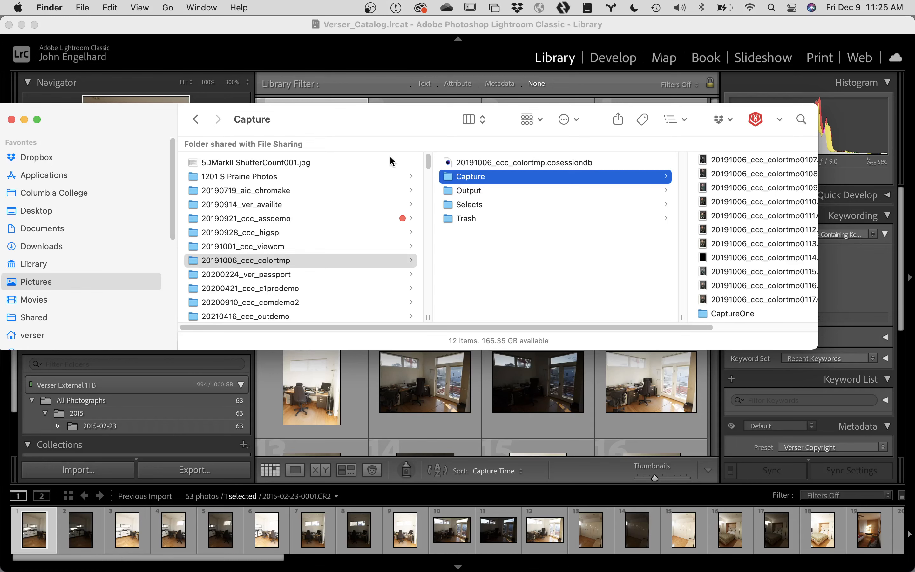
drag(437, 122, 535, 204)
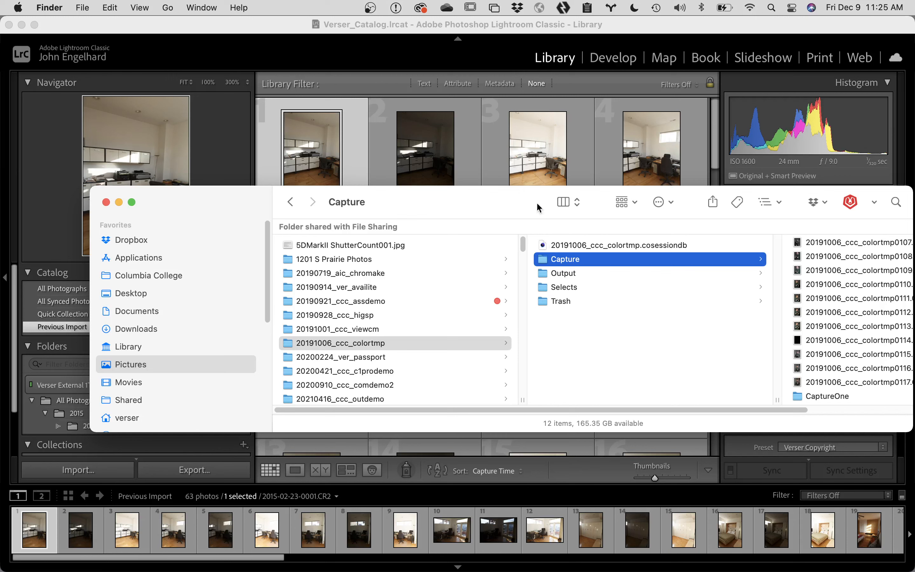
Step: Drag the colortmp Capture folder into Lightroom's import, close Finder, and show the Import Preset list
drag(554, 268, 444, 126)
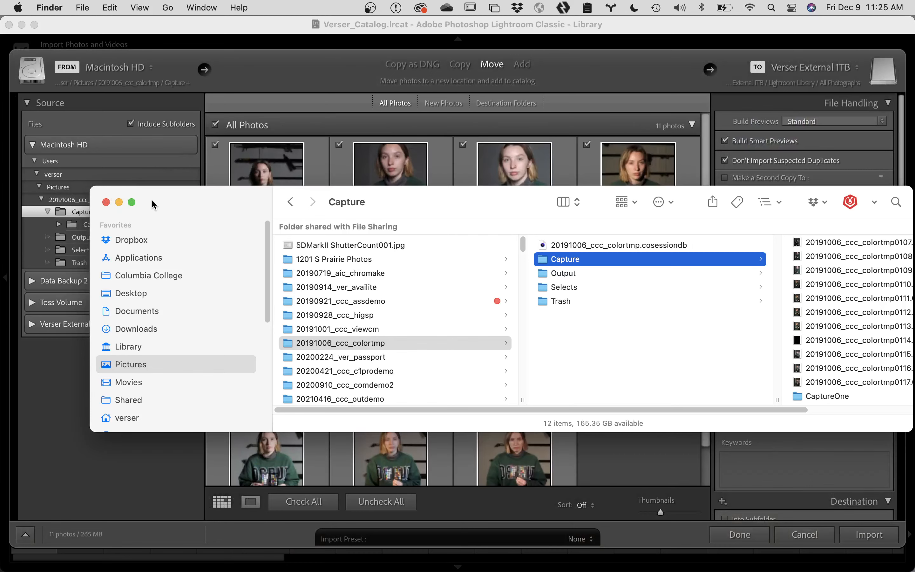
click(106, 203)
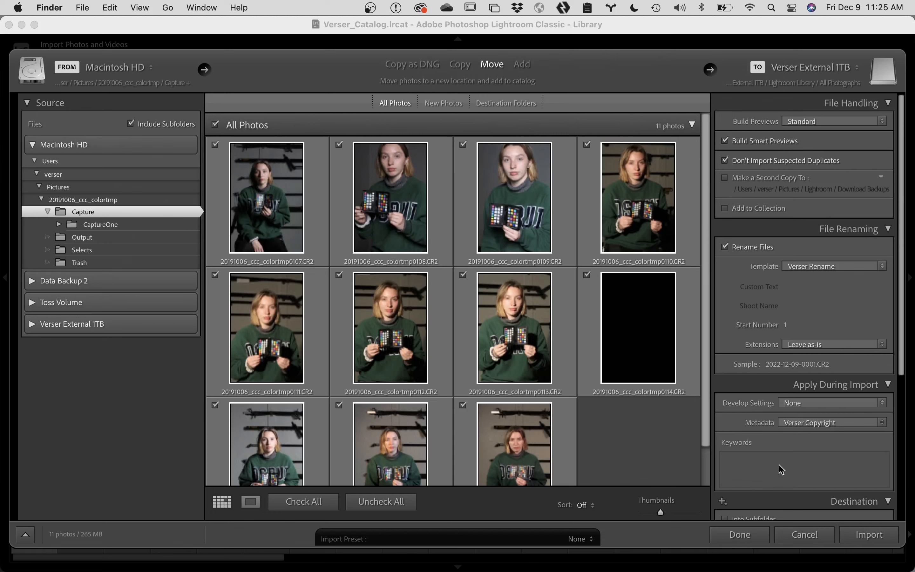
scroll(782, 472, down, 10)
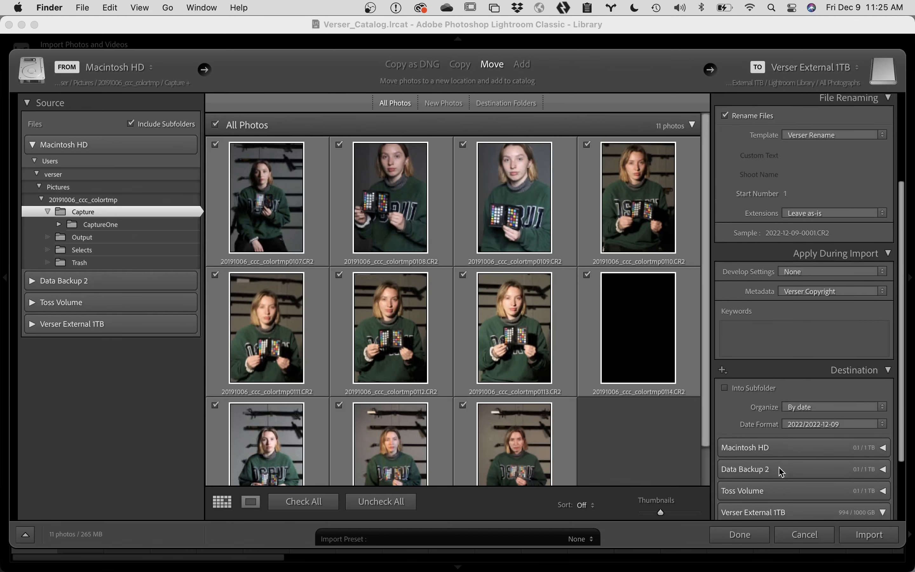
scroll(781, 472, down, 2)
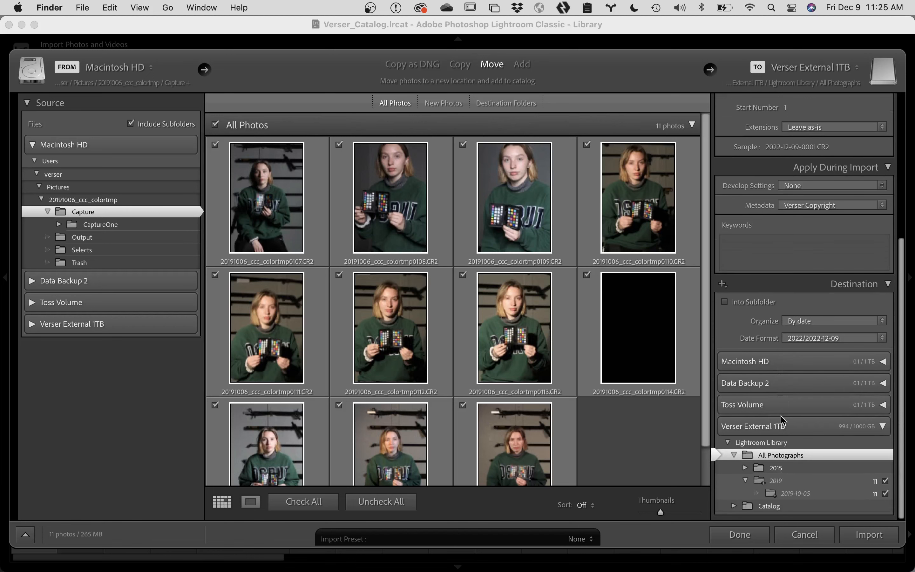
click(547, 543)
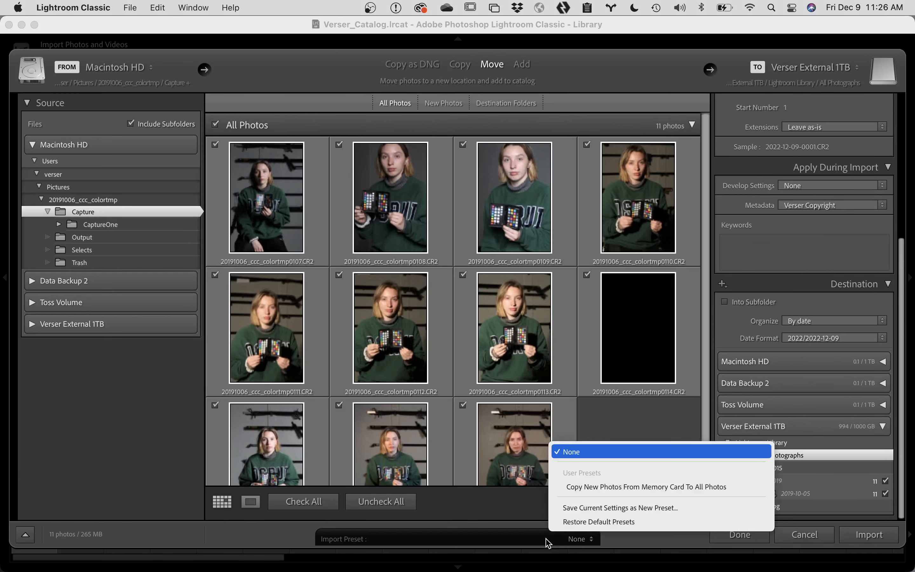
Step: Begin saving the current import settings as a new preset, then abandon it
click(584, 508)
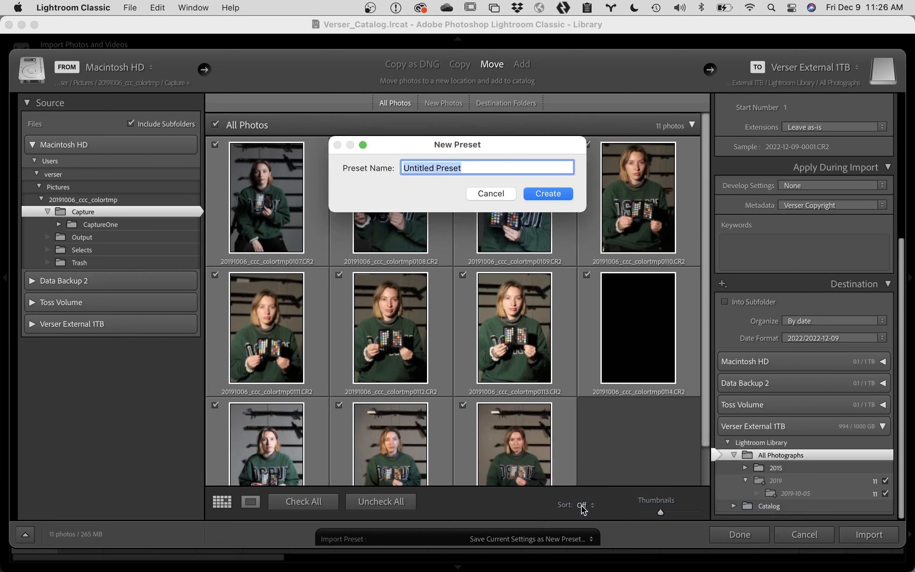
text(Nove New Phot)
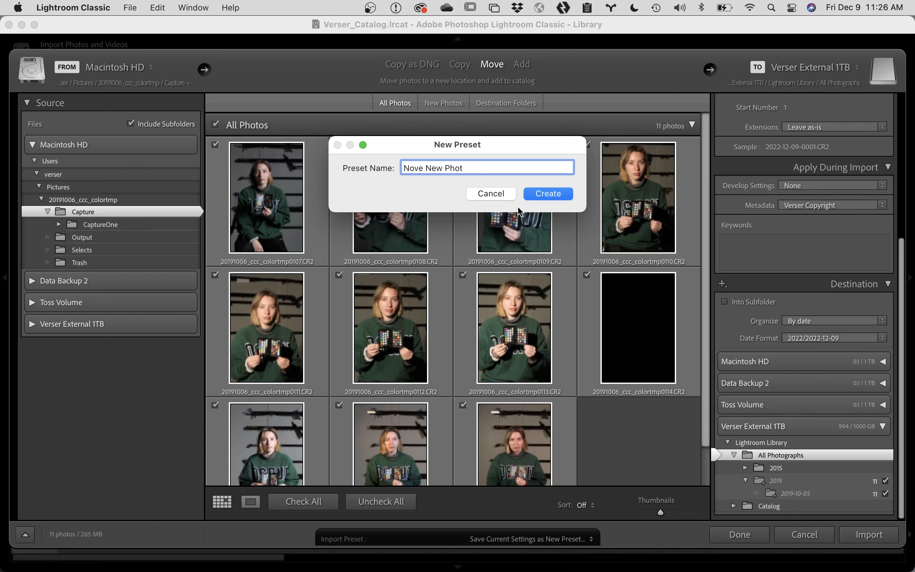
click(501, 195)
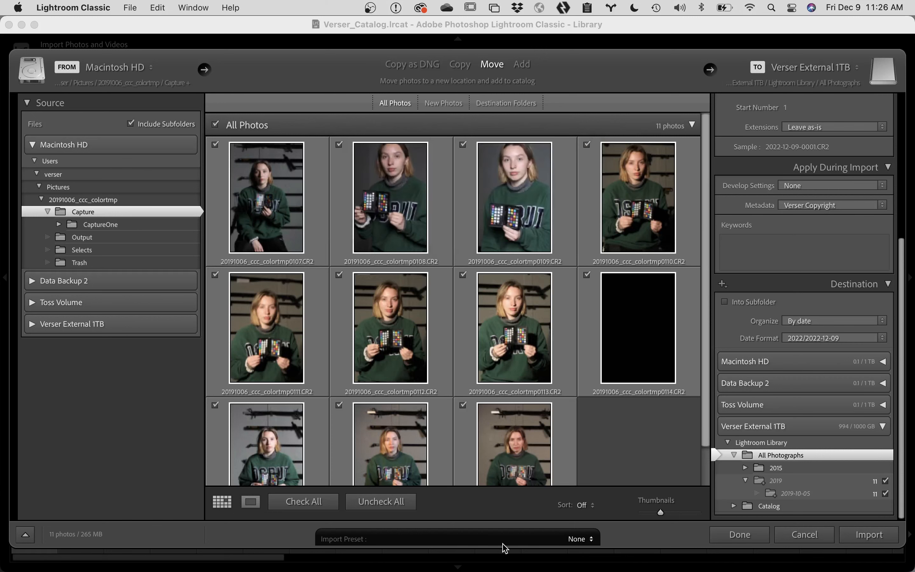
Step: Save the import settings as preset 'Move New Photos From Hard Drive To All Photographs'
click(516, 540)
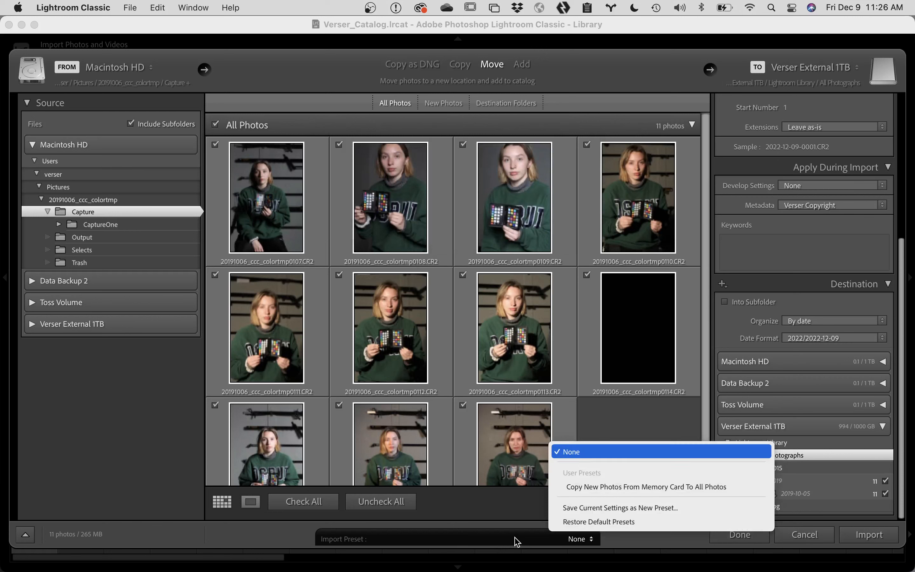
click(319, 539)
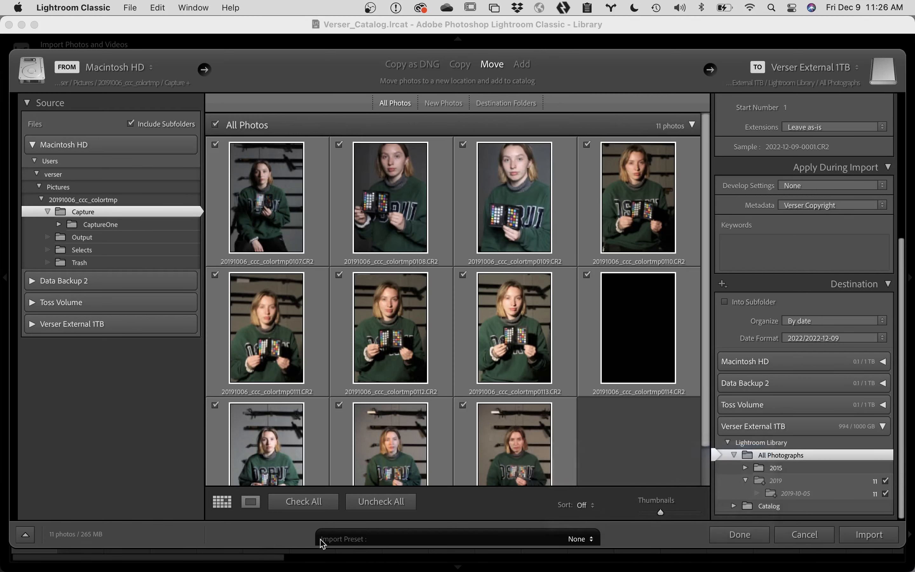
click(577, 540)
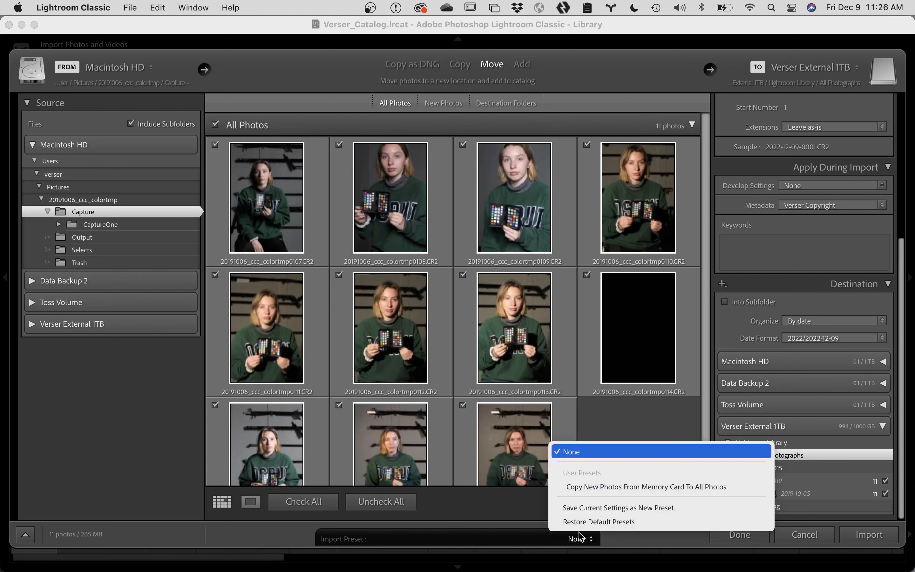
click(586, 507)
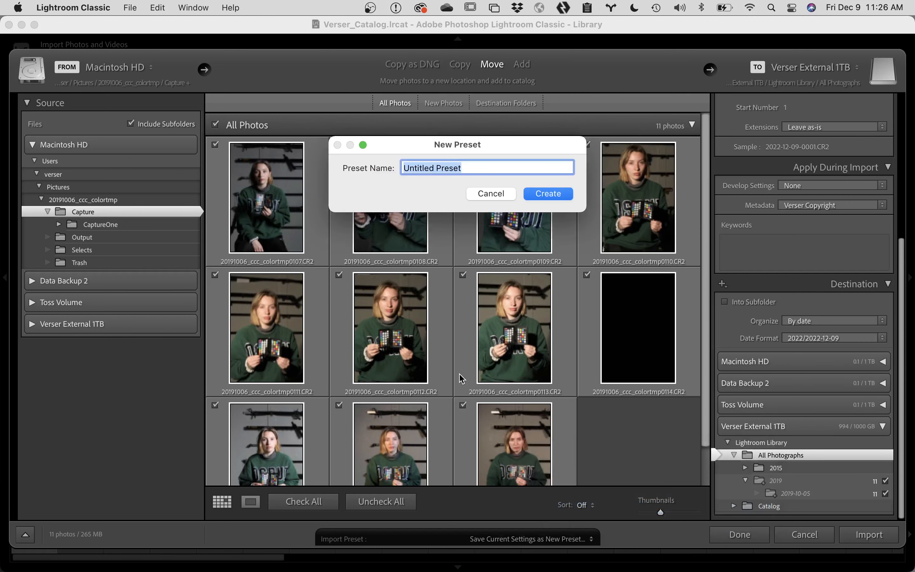
text(ove)
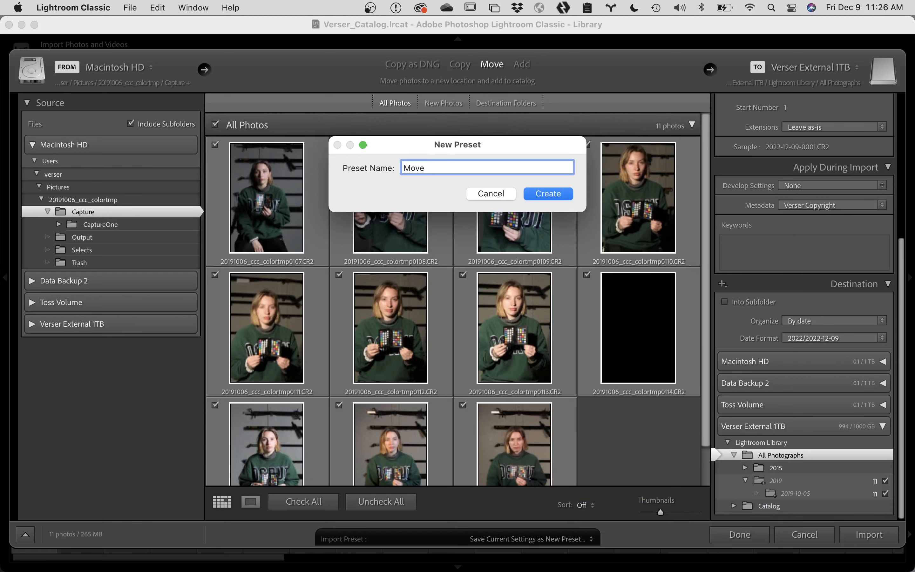
text( New Photos From Hard Drive)
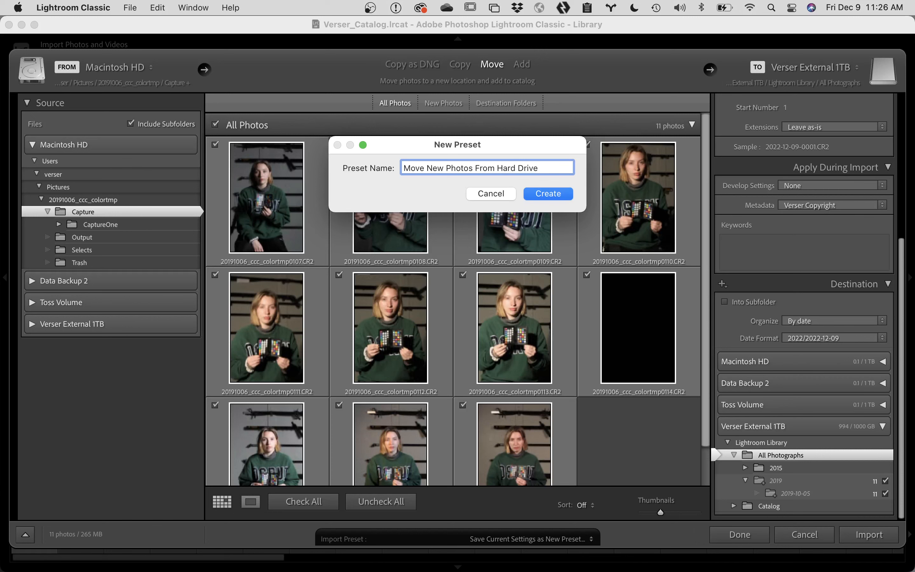
text( To All Photog)
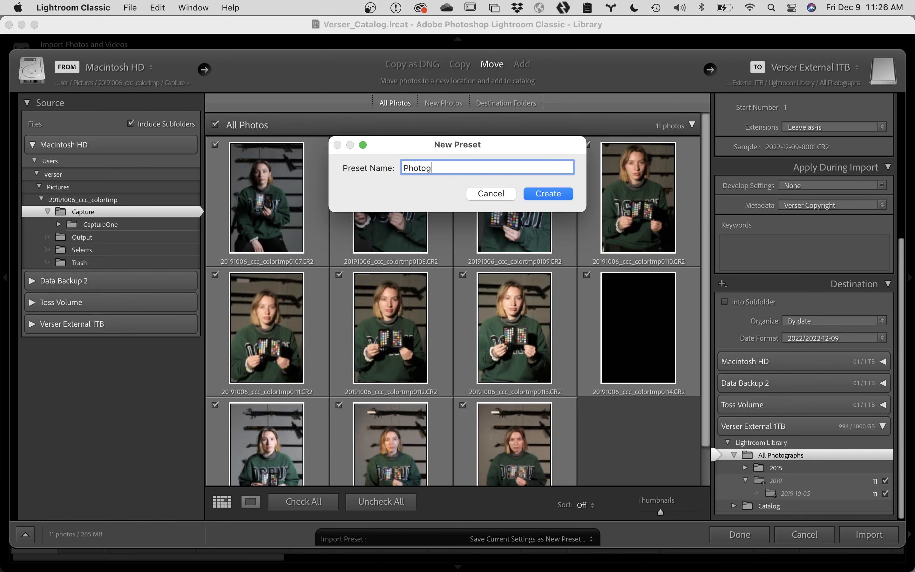
text(raphs)
click(549, 195)
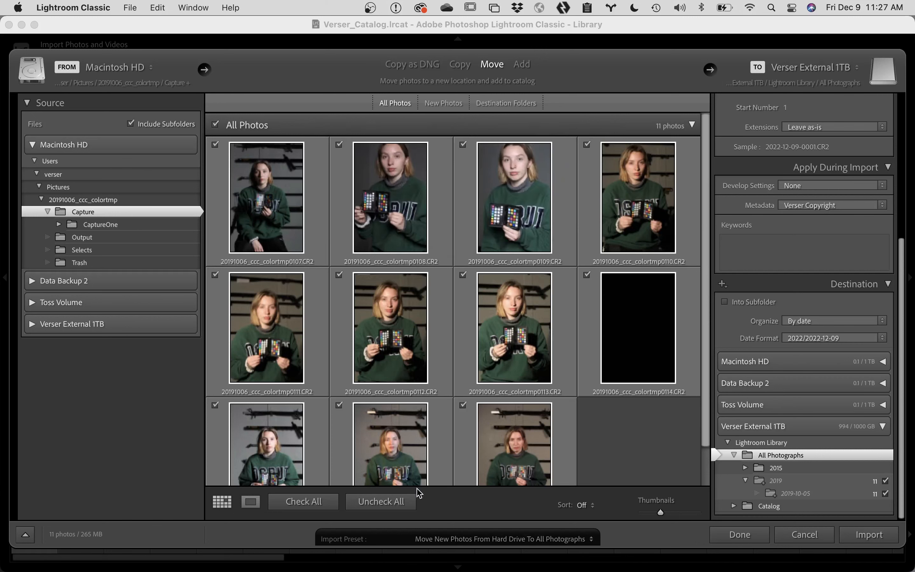
click(566, 542)
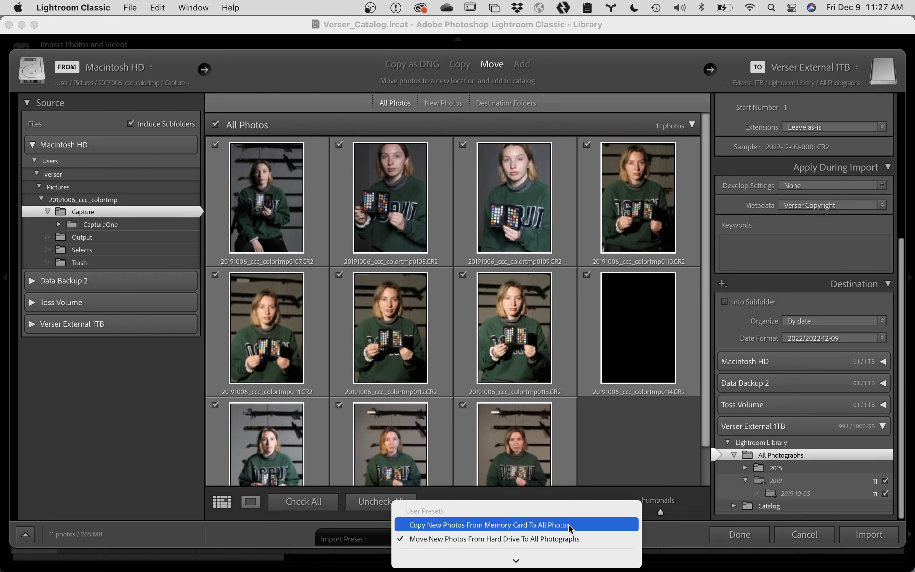
click(660, 532)
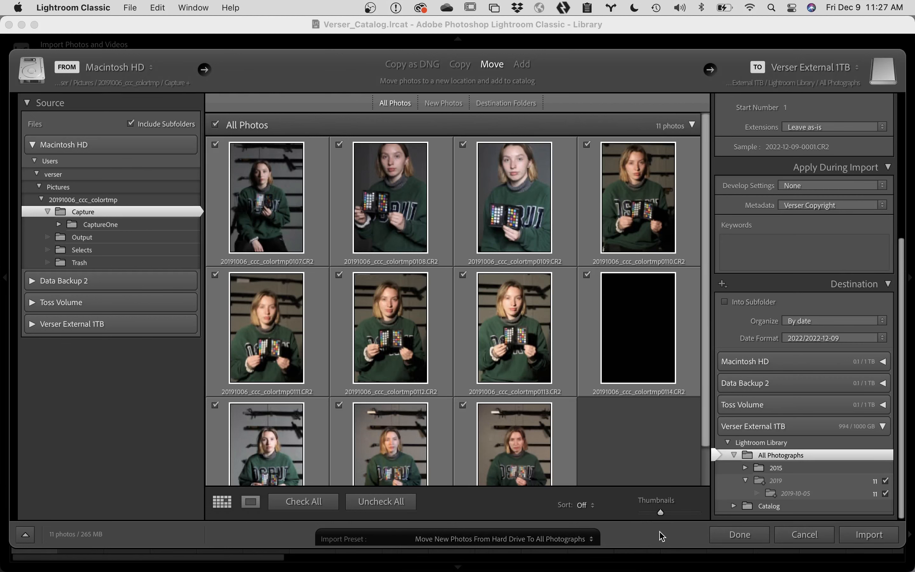
Step: Cancel the import, then drag 20191006_ccc_colortmp's Capture folder from Finder into Lightroom's import
click(804, 534)
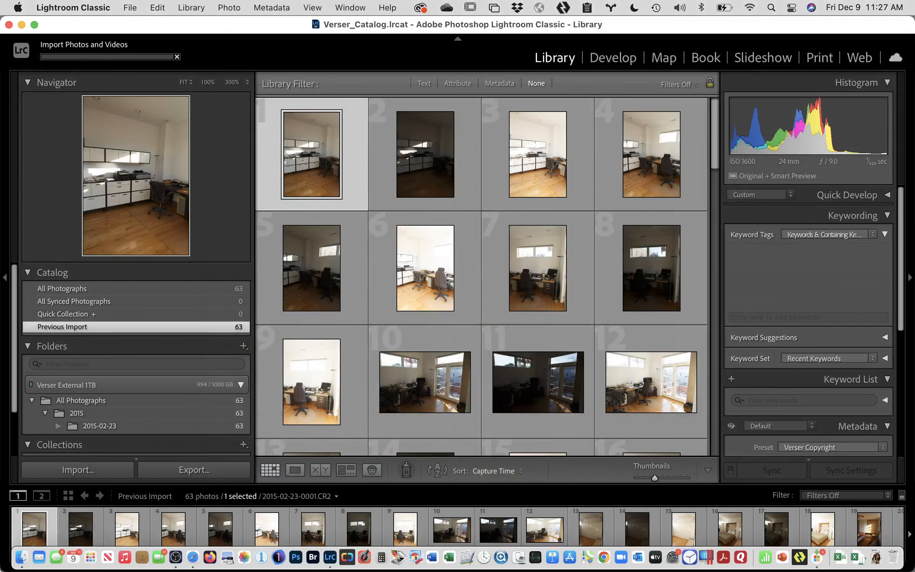
click(22, 548)
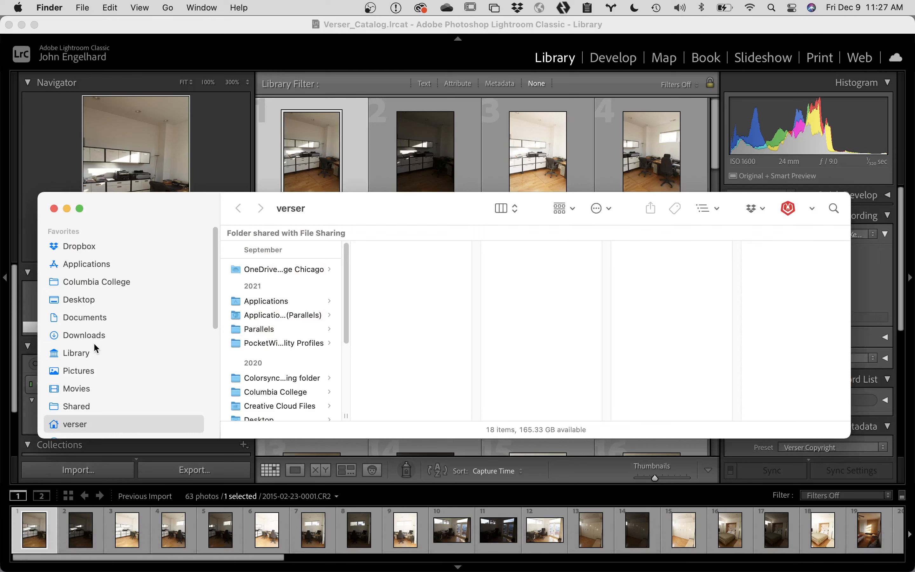
click(84, 372)
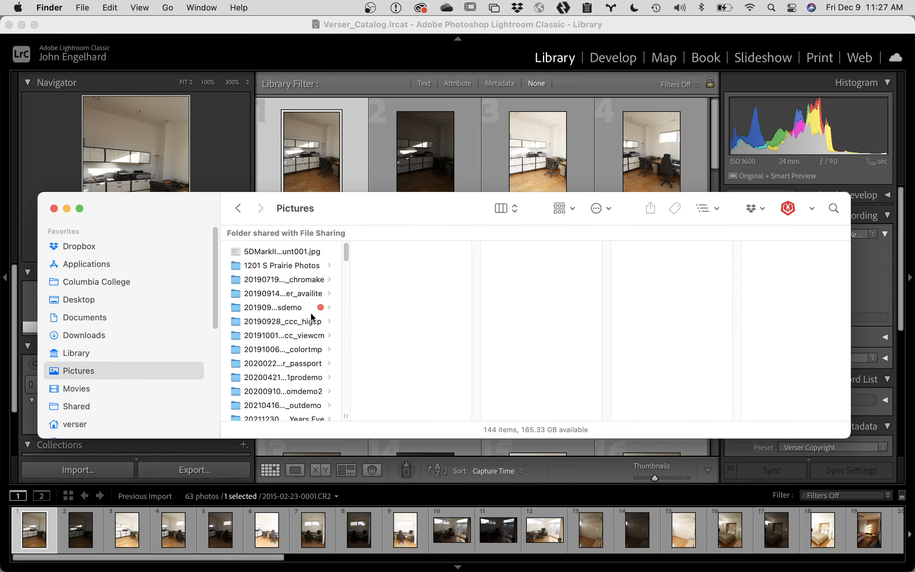
click(301, 323)
click(300, 335)
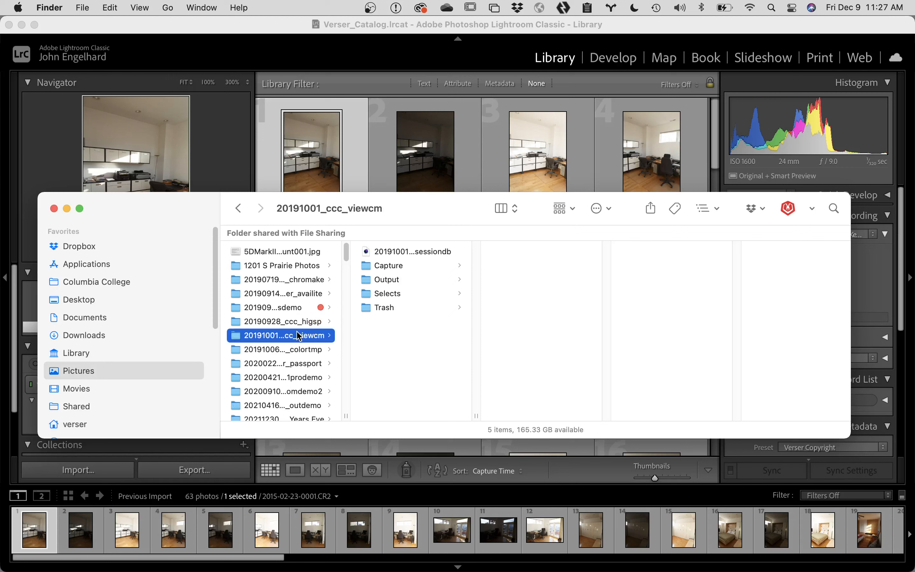
click(418, 264)
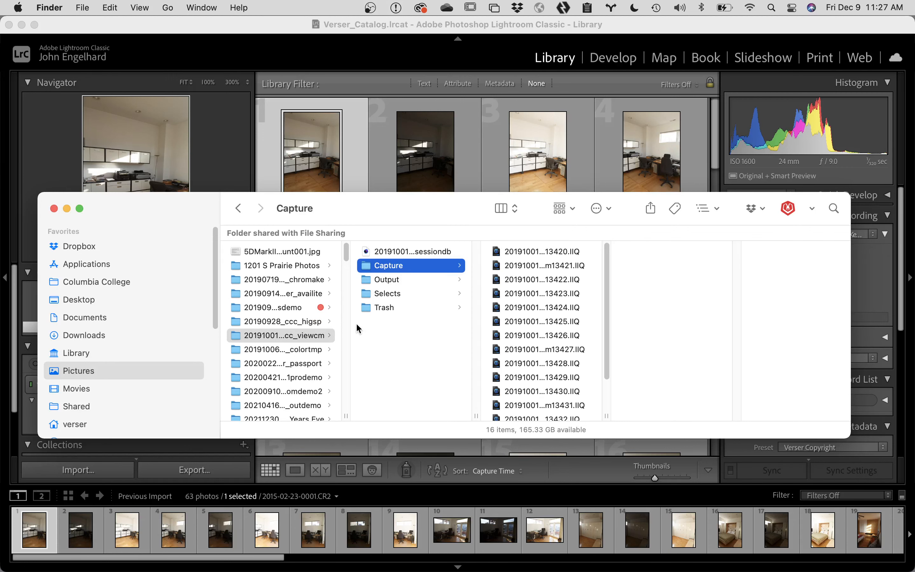
click(301, 354)
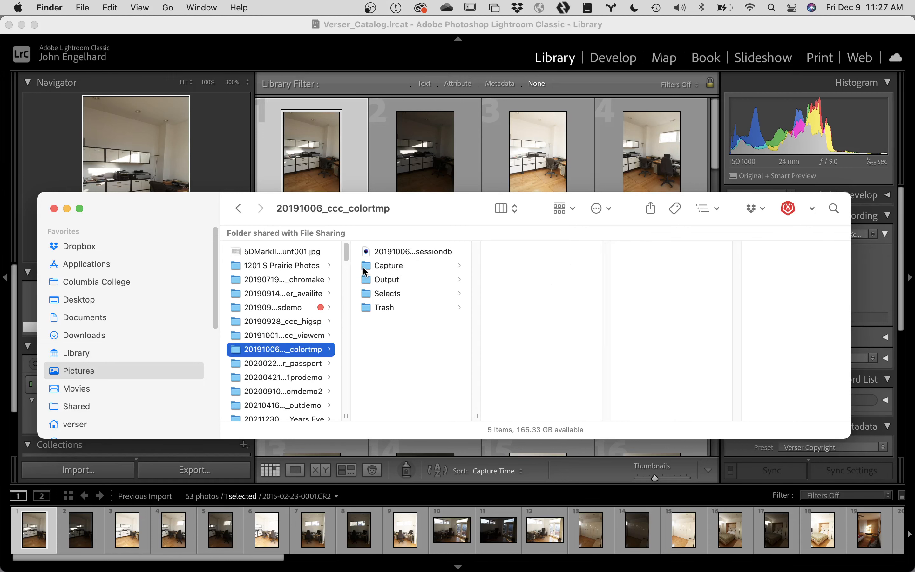
drag(365, 269, 362, 177)
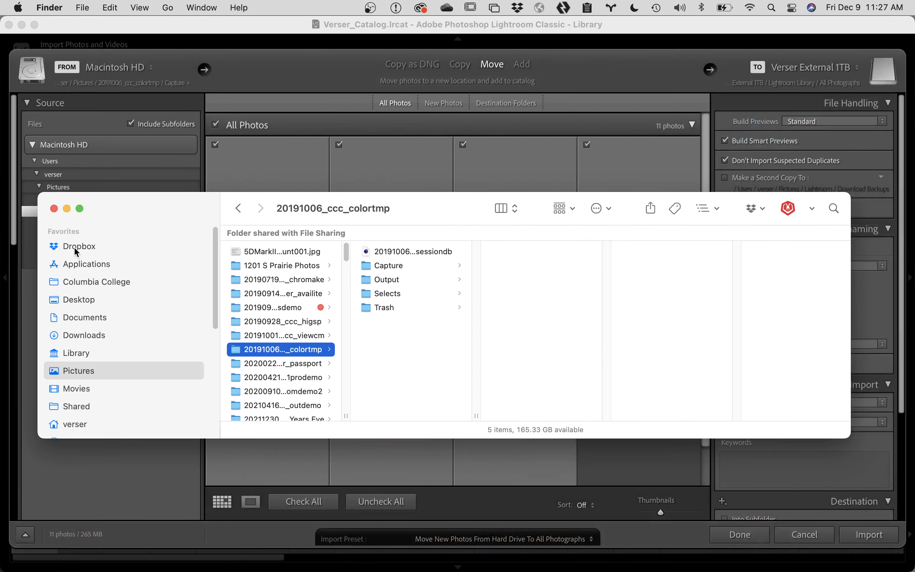
click(54, 208)
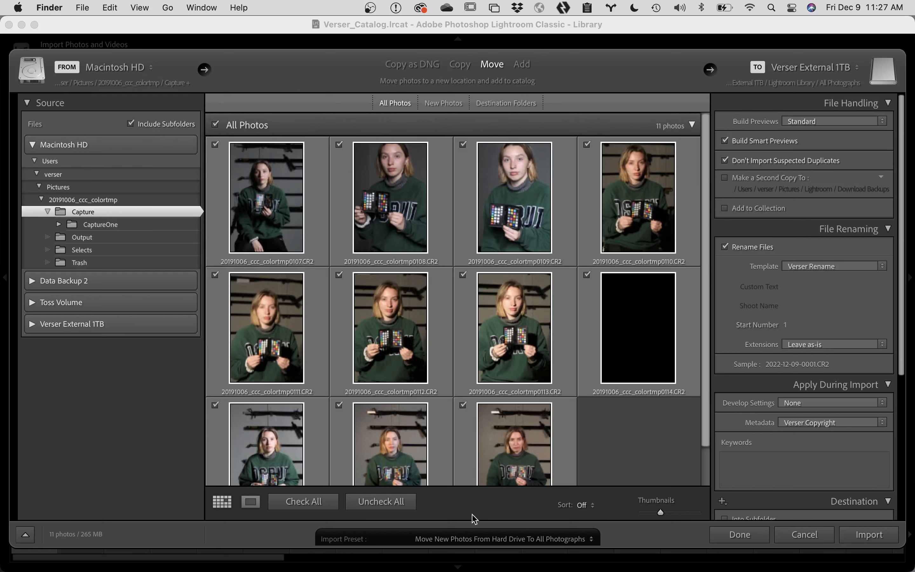
Step: Confirm the 'Move New Photos From Hard Drive To All Photographs' preset and import the 11 photos
click(466, 539)
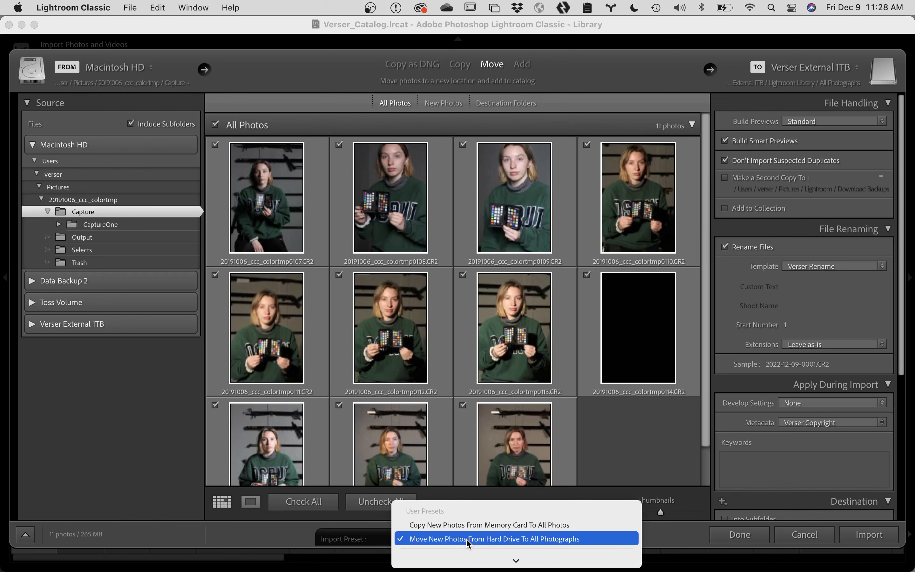
click(466, 539)
click(466, 539)
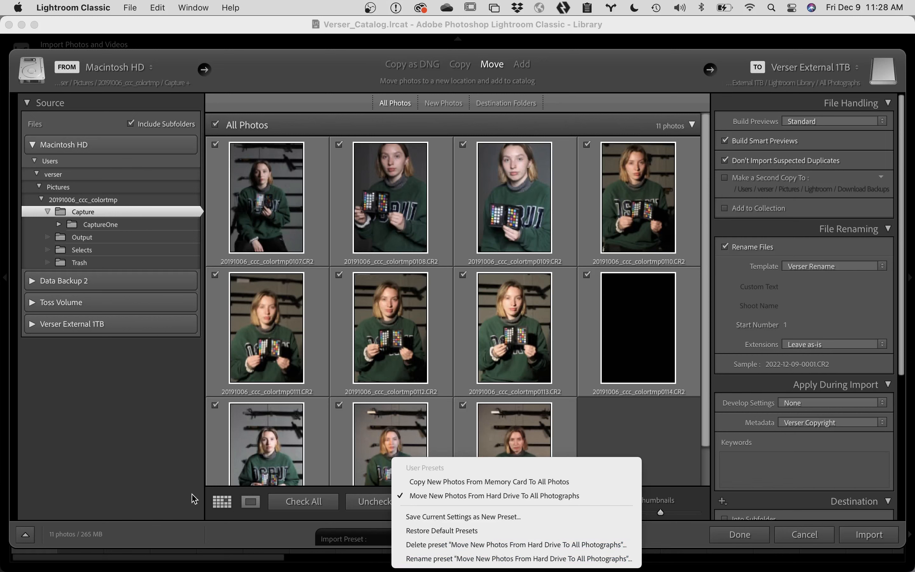
click(159, 452)
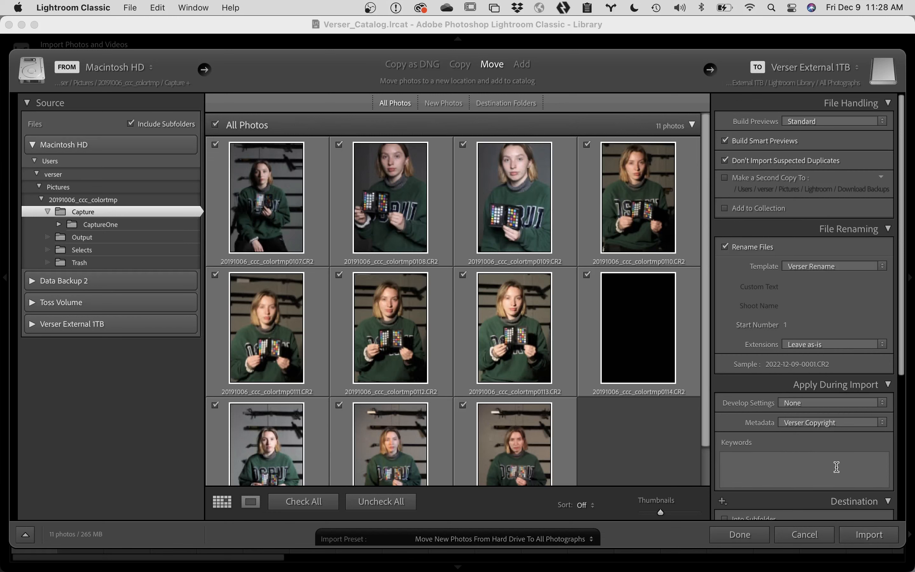
scroll(836, 467, down, 6)
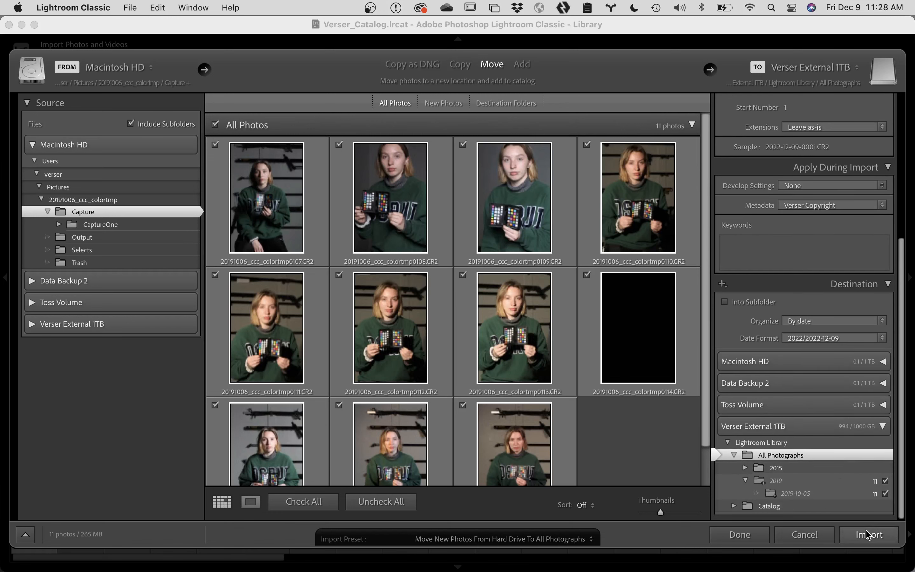
click(868, 535)
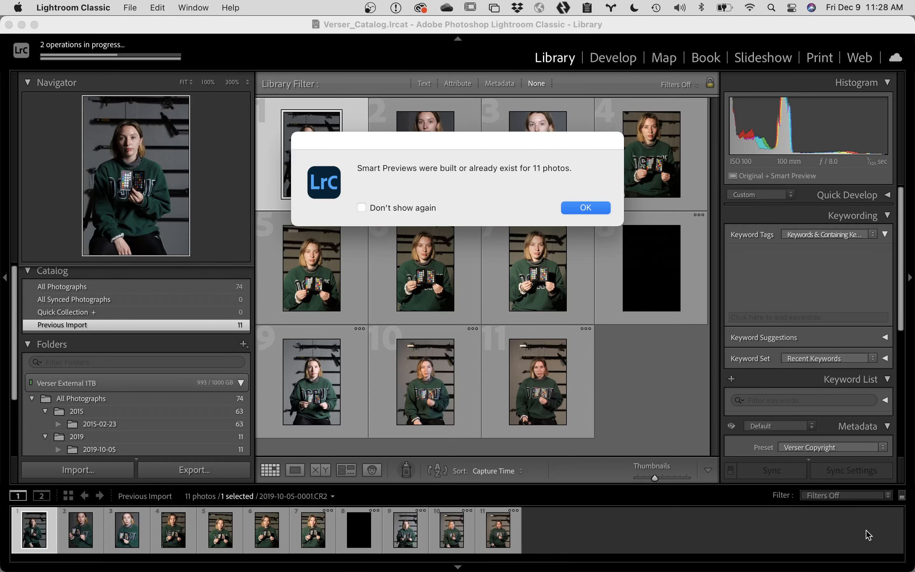
Step: Dismiss the Smart Previews notice once the 11 colortmp photos finish importing
click(590, 208)
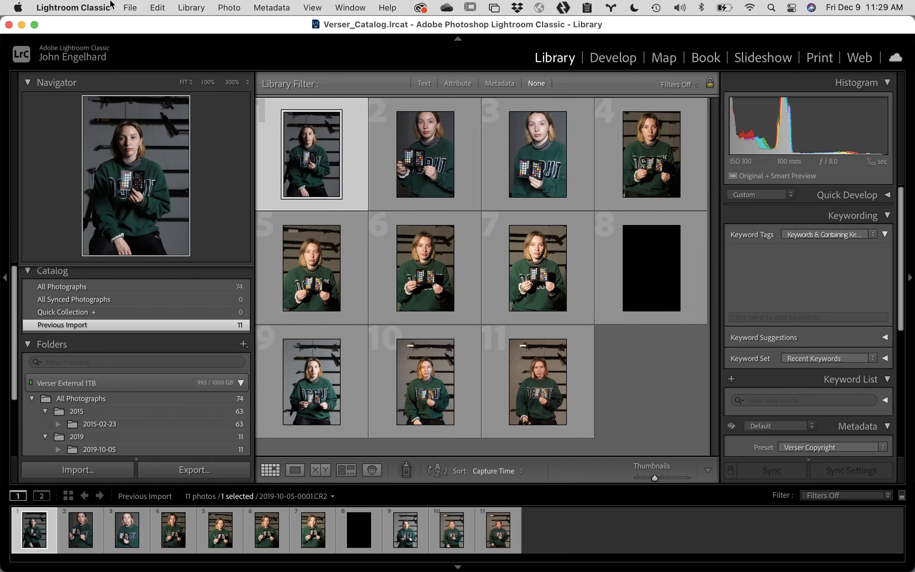
Step: Quit Lightroom Classic from its application menu and confirm with Yes
click(67, 5)
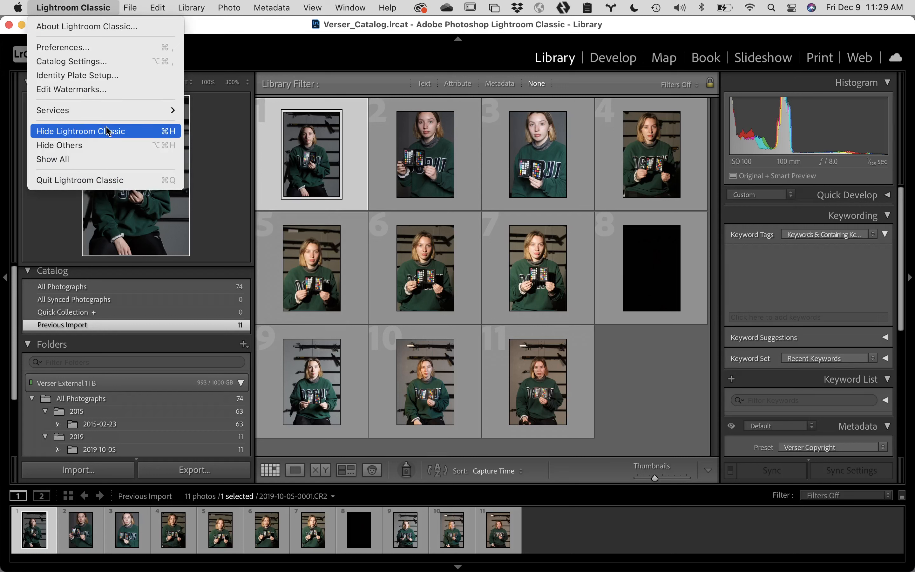
click(226, 59)
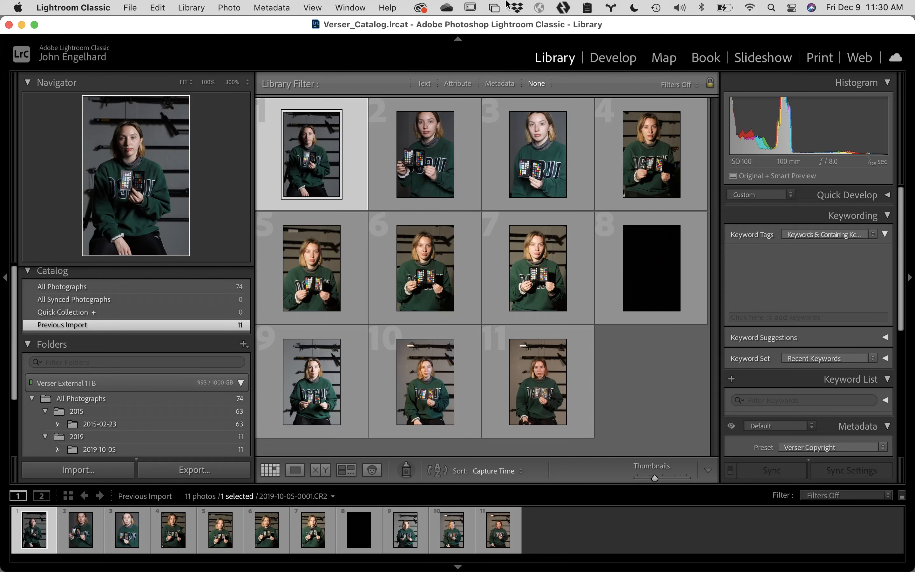
click(79, 6)
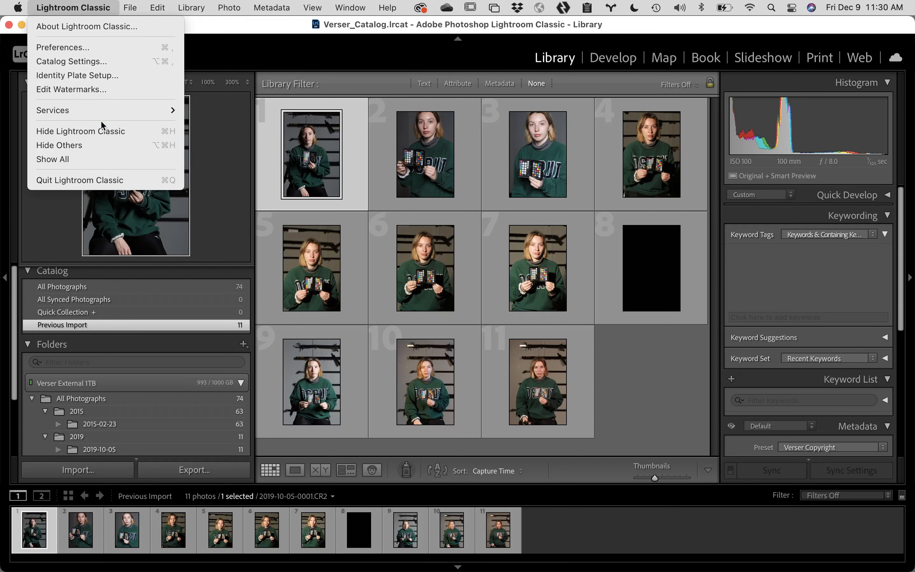
click(116, 180)
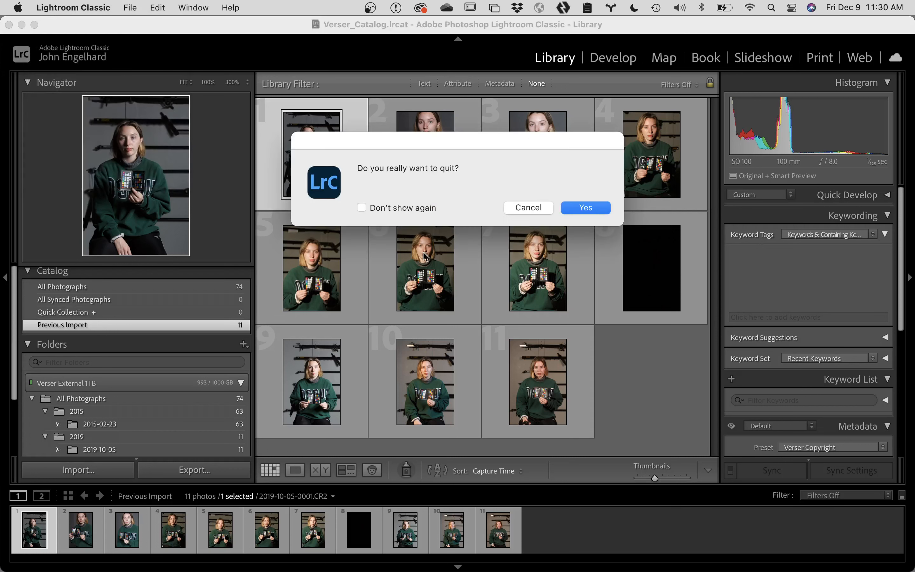
click(586, 204)
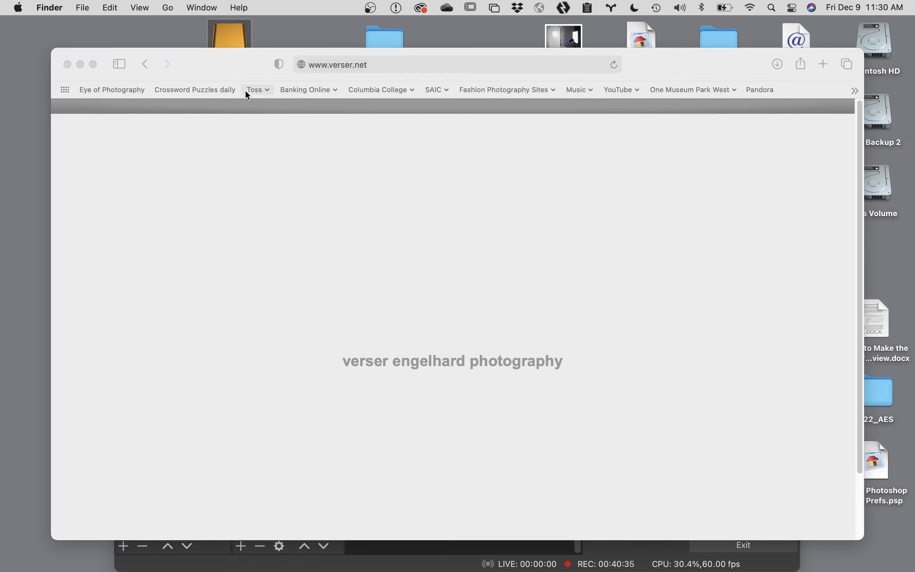
Step: Close Safari and browse the Verser External 1TB drive's Lightroom Library into the All Photographs folder
click(67, 65)
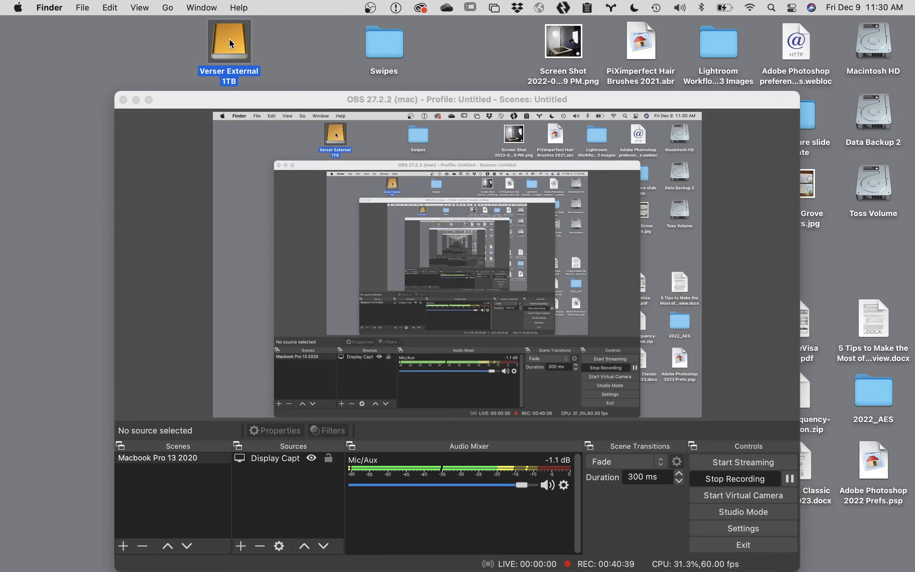
double_click(230, 44)
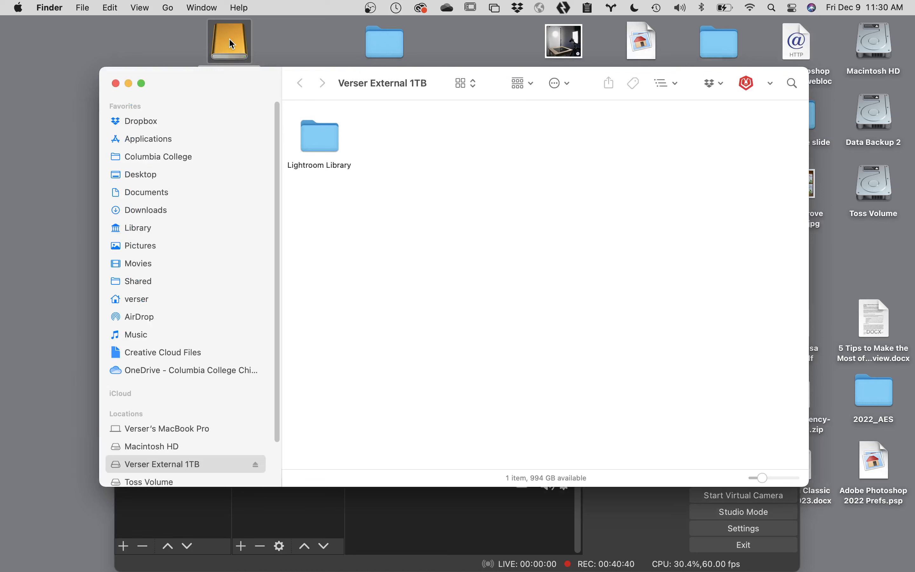
click(331, 143)
double_click(333, 147)
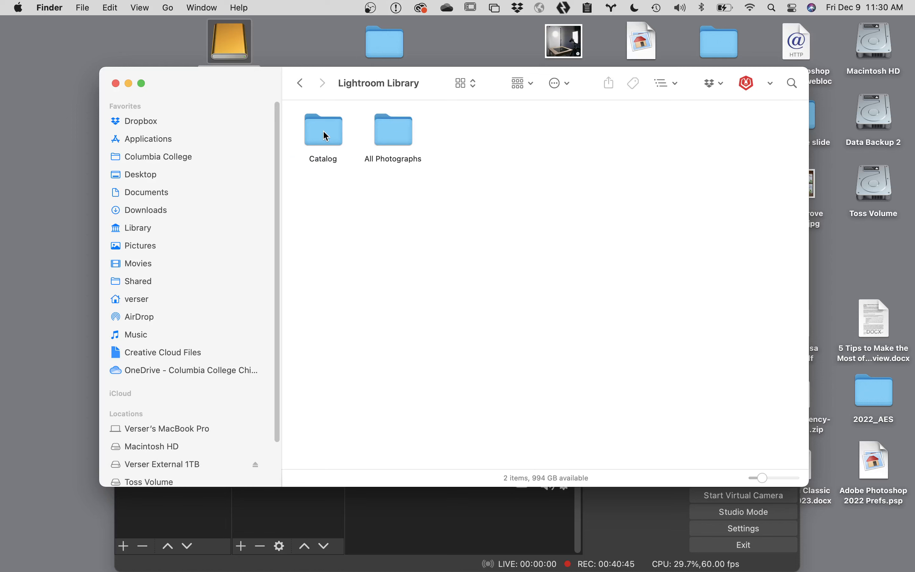
double_click(324, 135)
double_click(327, 132)
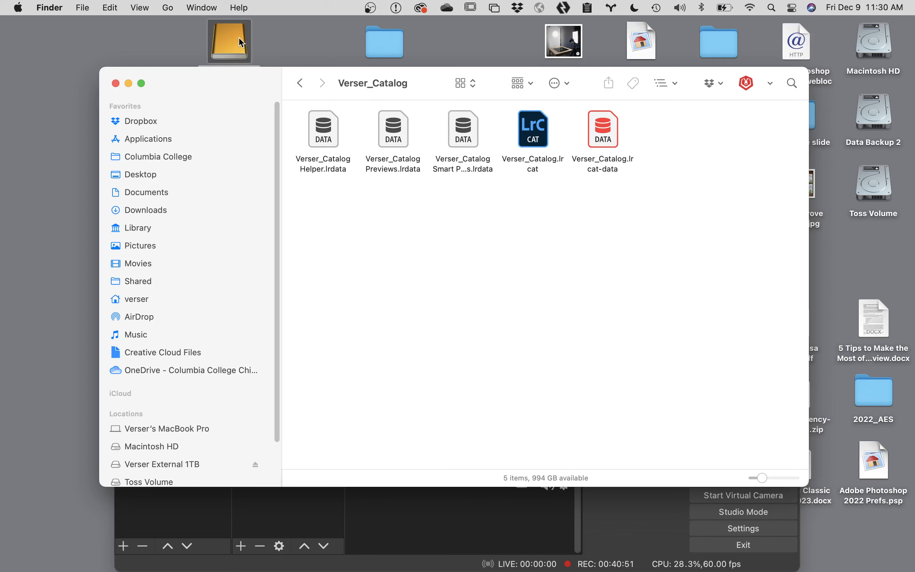
click(301, 84)
click(303, 85)
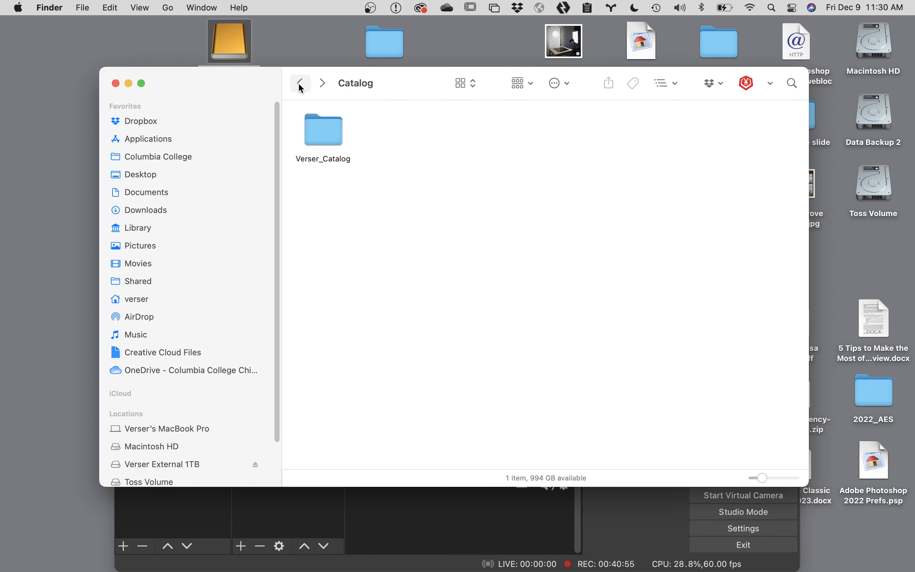
double_click(389, 131)
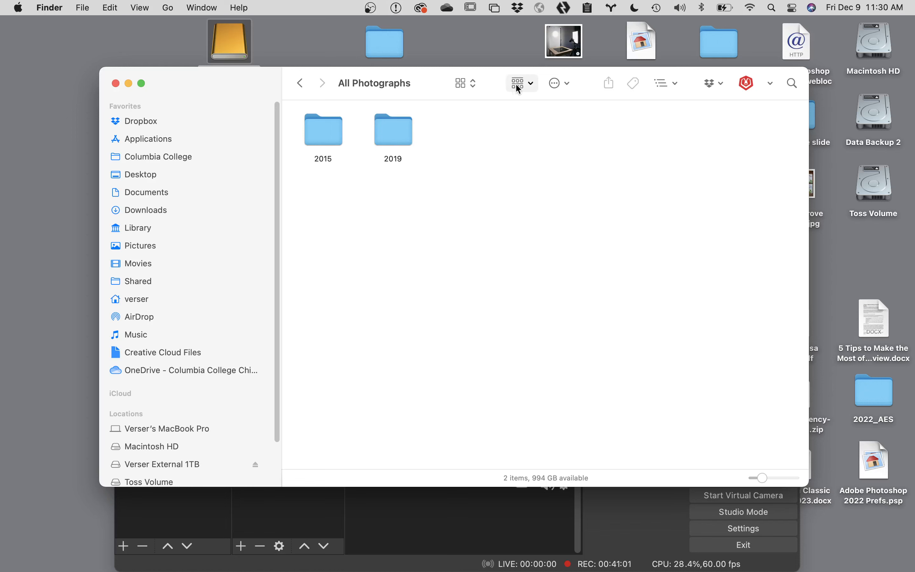
Step: In column view, open 2019 > 2019-10-05 to see its 11 CR2 files, then relaunch Lightroom Classic
click(533, 83)
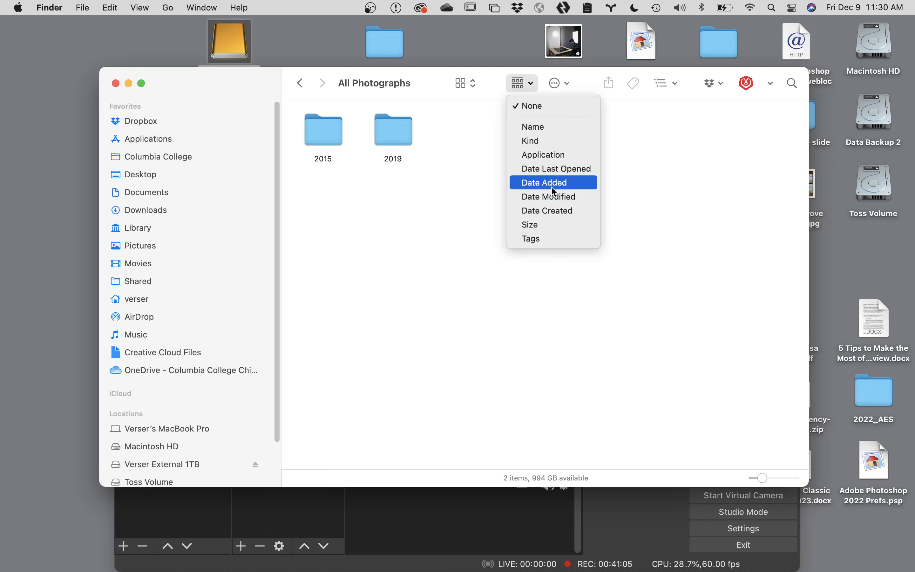
click(442, 143)
click(472, 84)
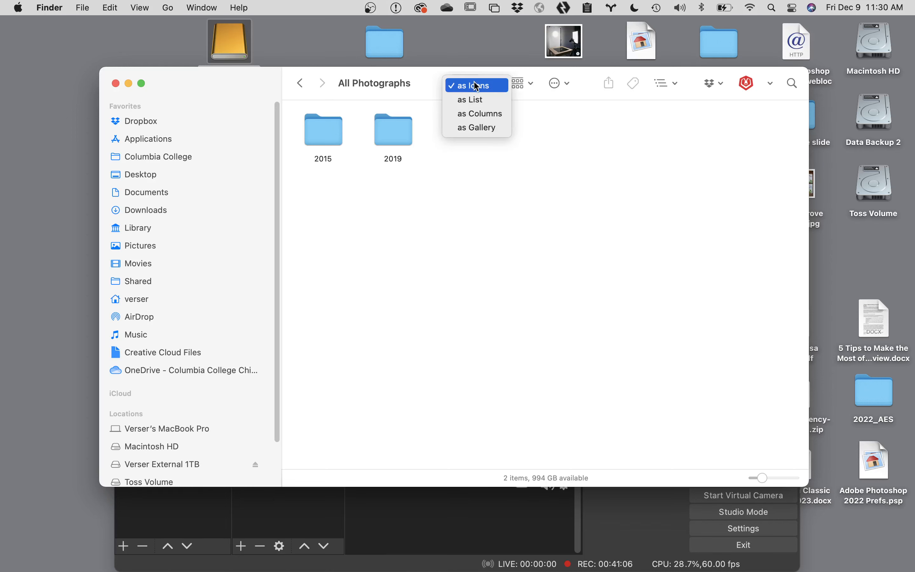
click(483, 114)
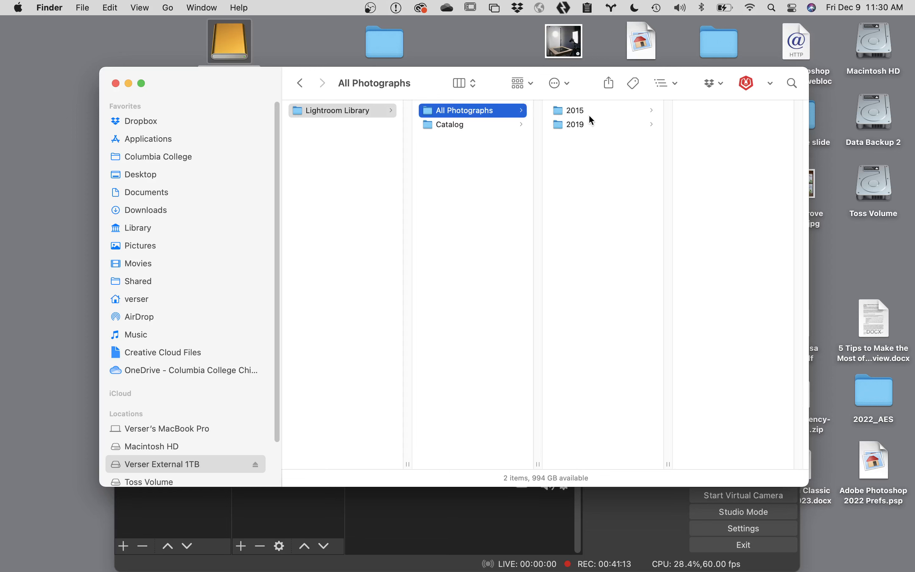
click(578, 124)
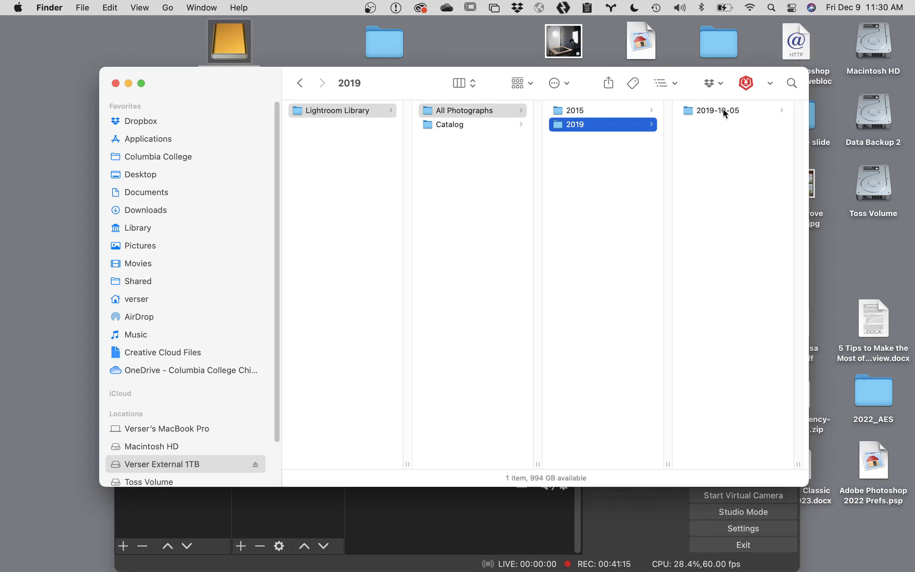
click(690, 109)
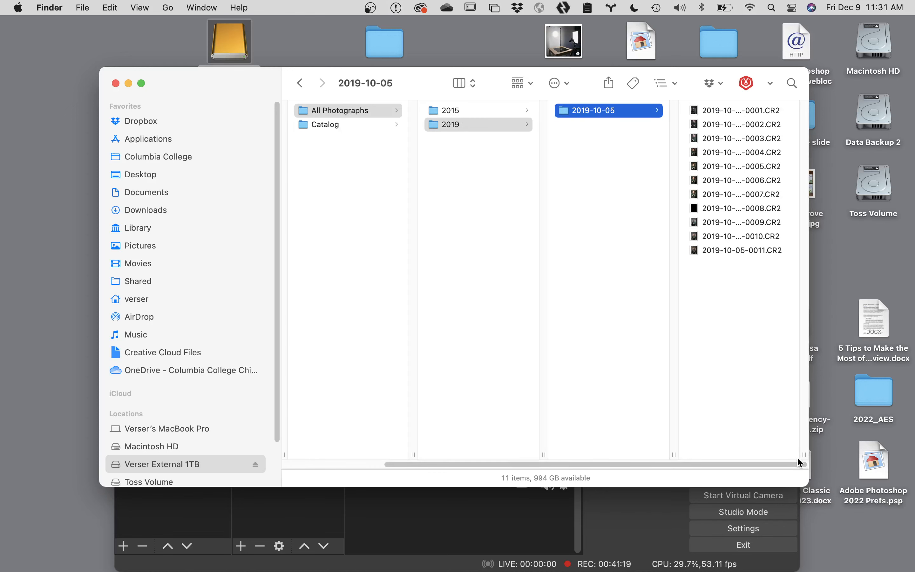
drag(803, 454, 886, 454)
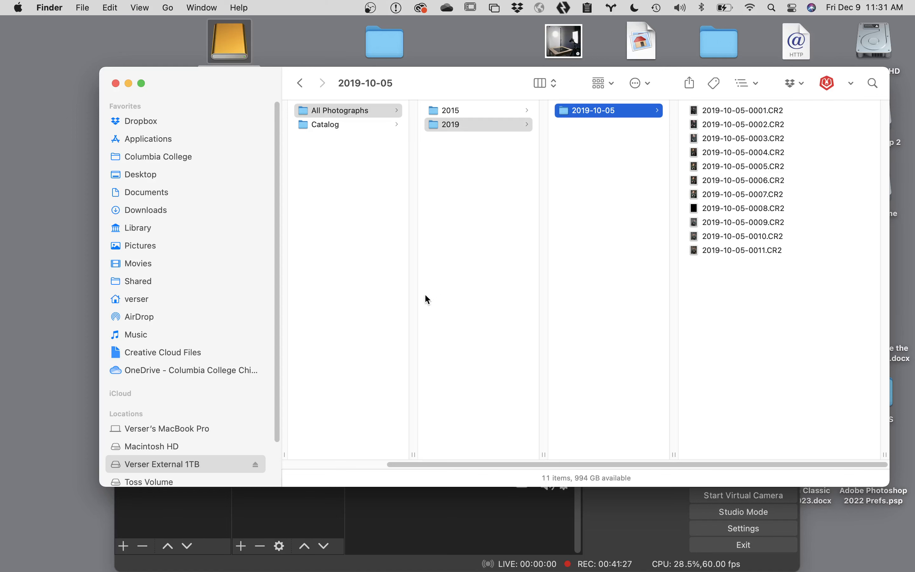
mouse_move(363, 570)
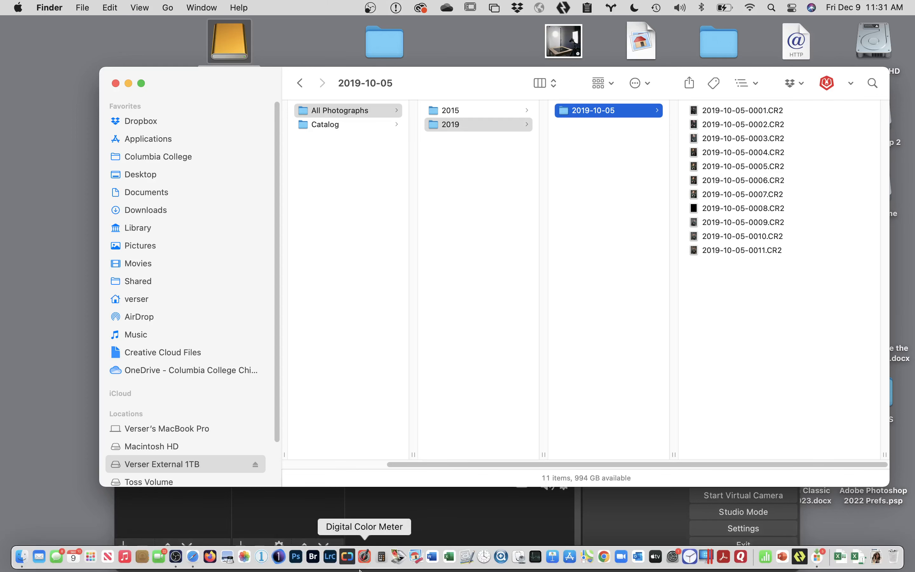
click(331, 559)
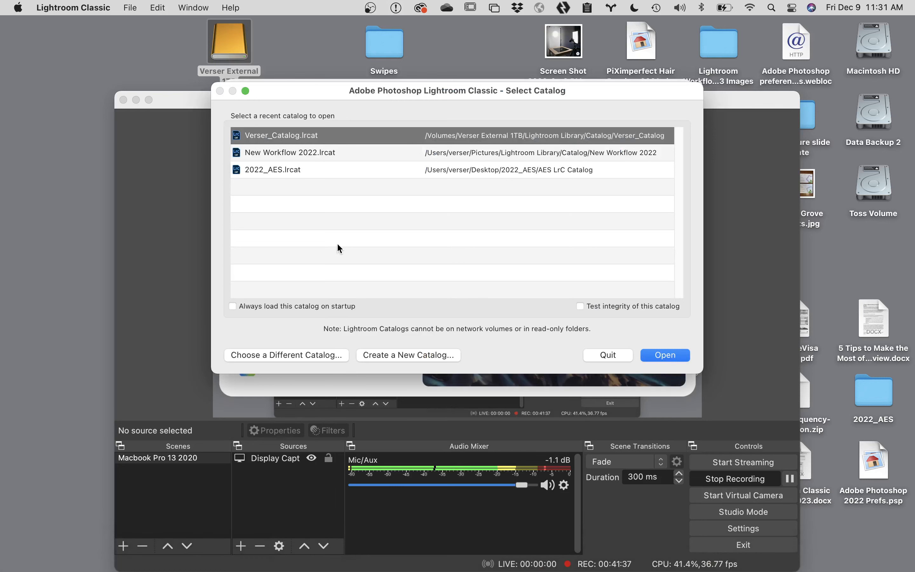
Step: Open the New Workflow 2022.lrcat catalog and check that its cloud status shows Synced
click(276, 155)
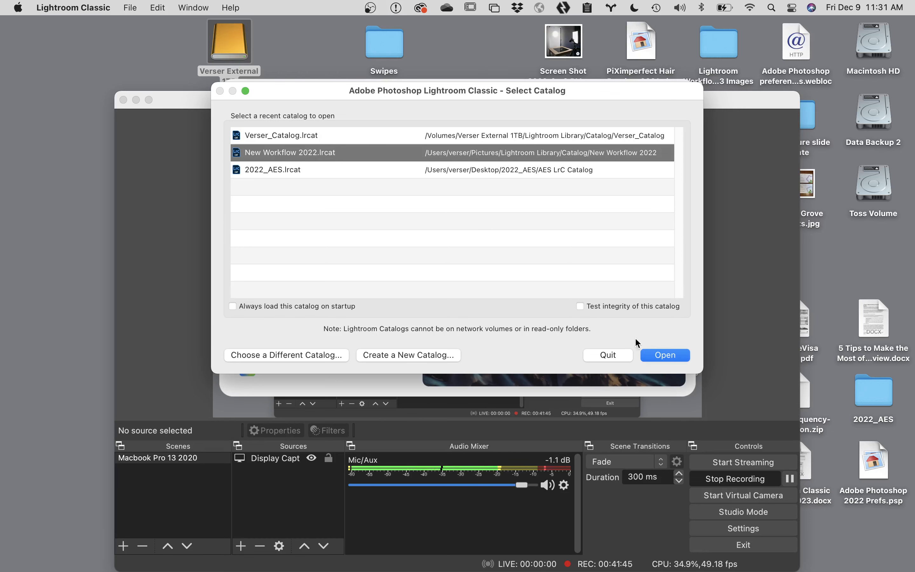
click(675, 358)
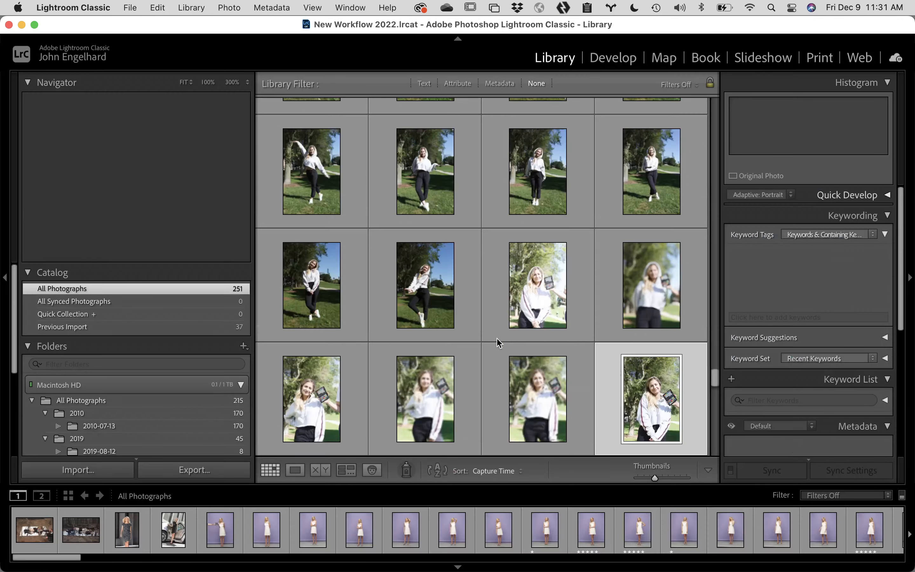
scroll(499, 340, up, 12)
drag(714, 344, 675, 362)
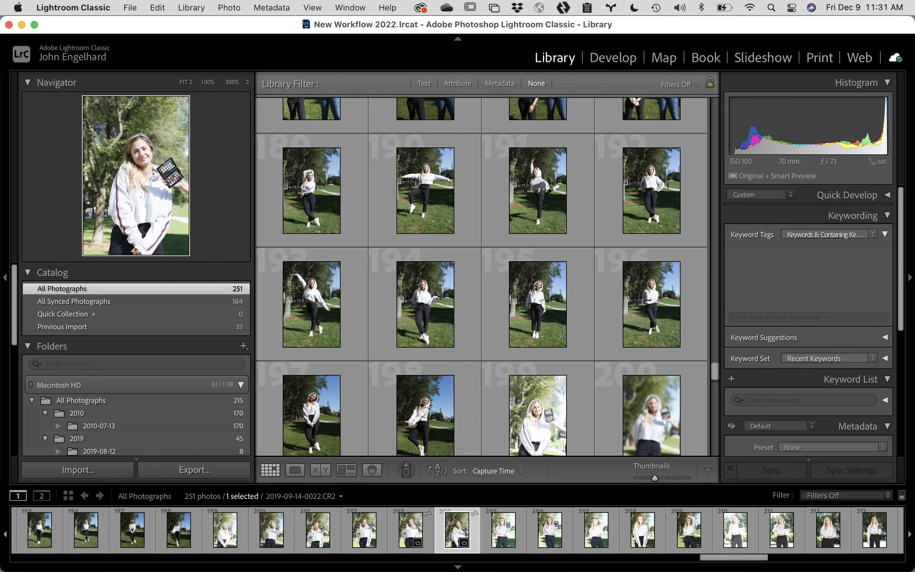
click(895, 59)
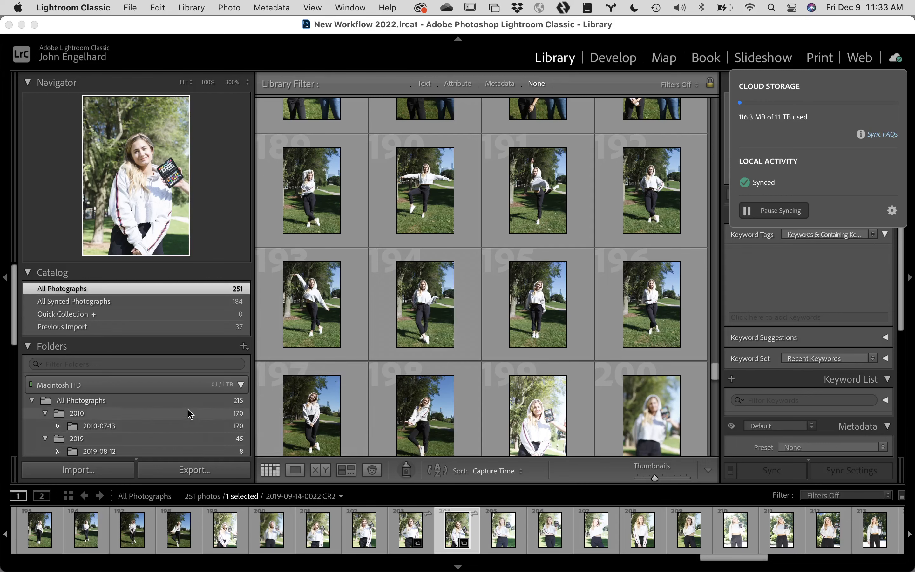
Step: Scroll the left panel down to the Collections list and close the cloud sync popover
scroll(190, 414, down, 10)
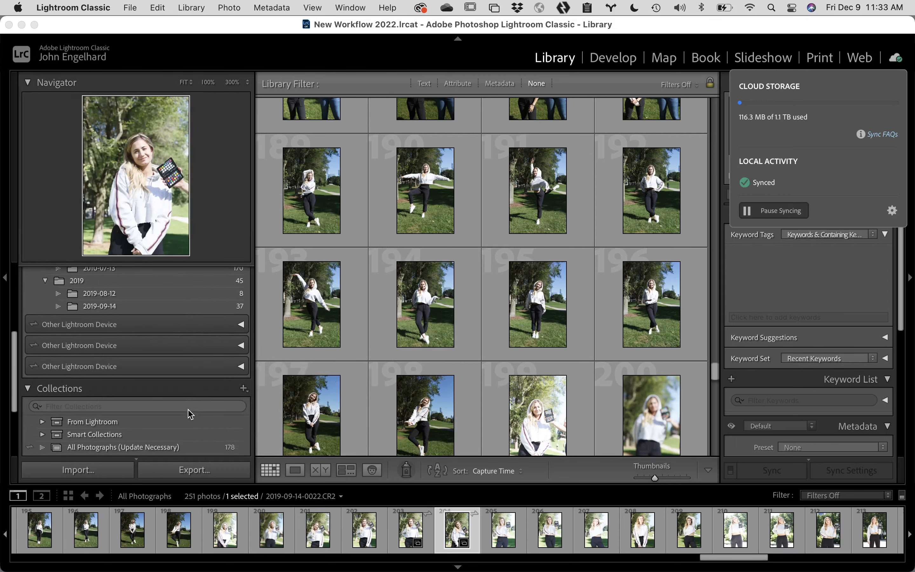
scroll(190, 414, down, 3)
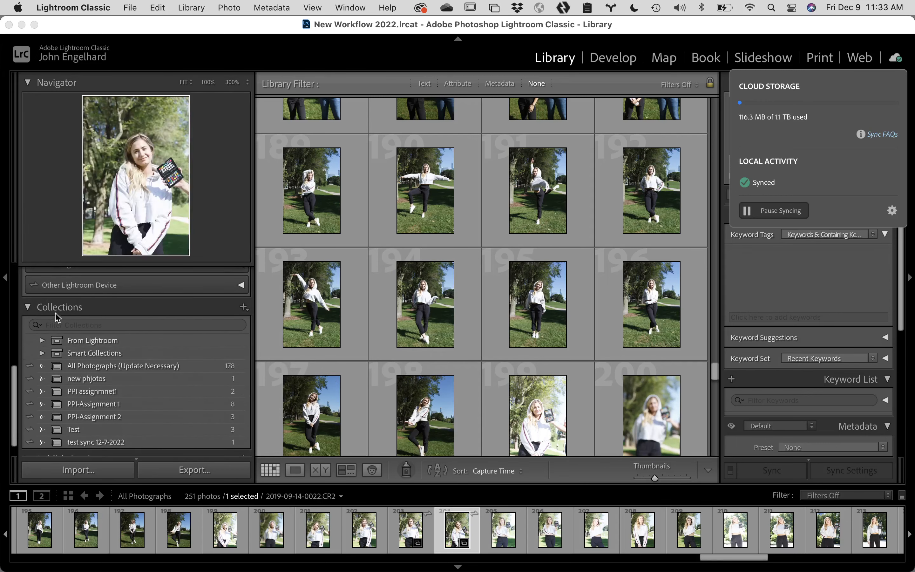
scroll(163, 317, down, 2)
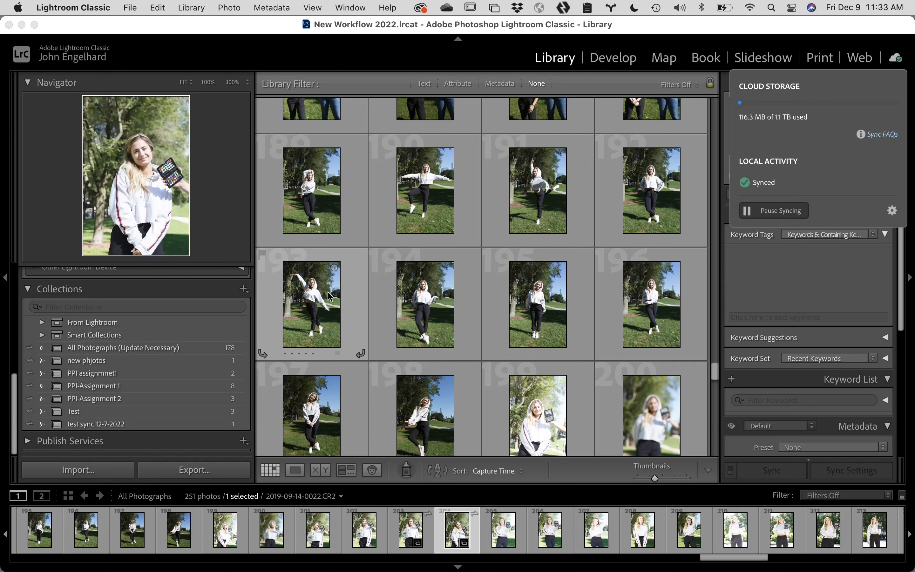
click(338, 286)
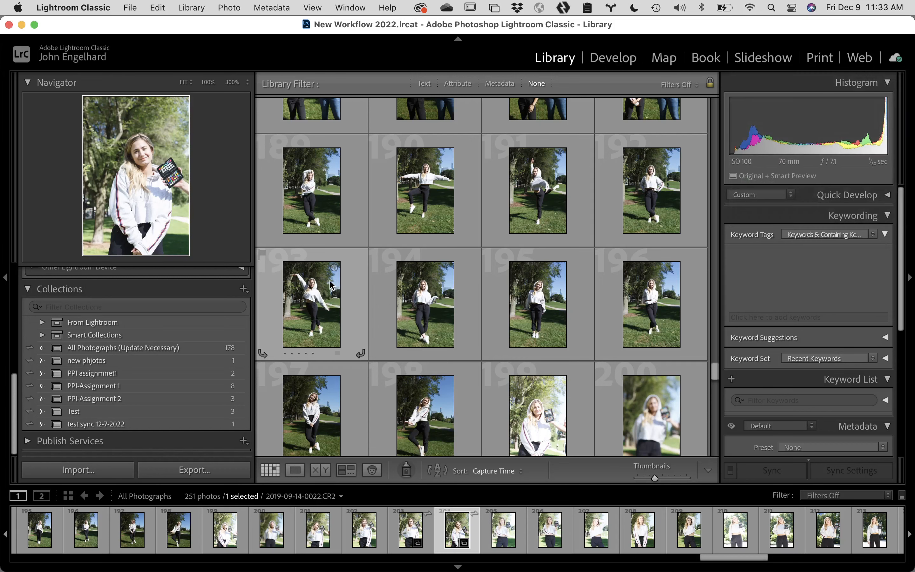
Step: Select photos 193–195 and start a new synced collection named 'PPI Assignment 3' including them
click(338, 285)
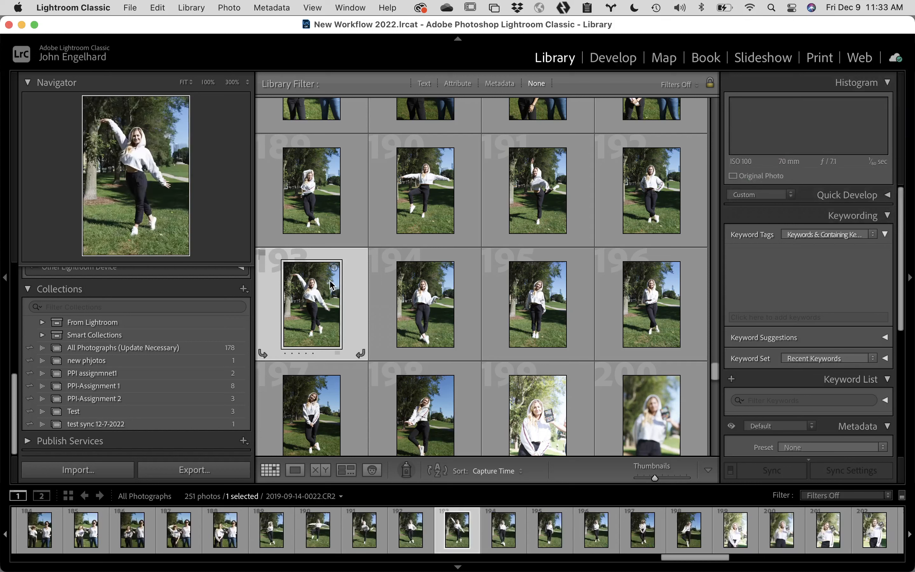
shift+click(555, 293)
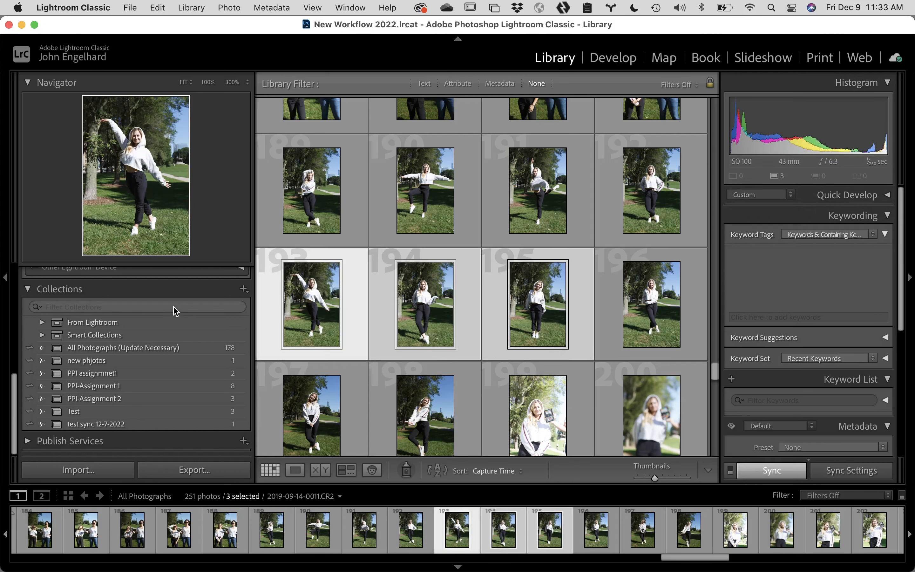
click(243, 290)
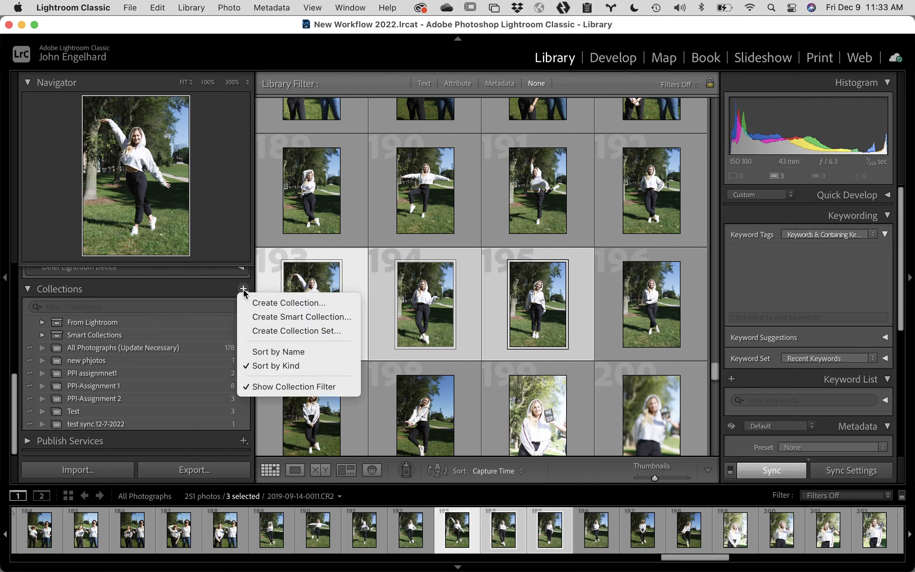
click(299, 303)
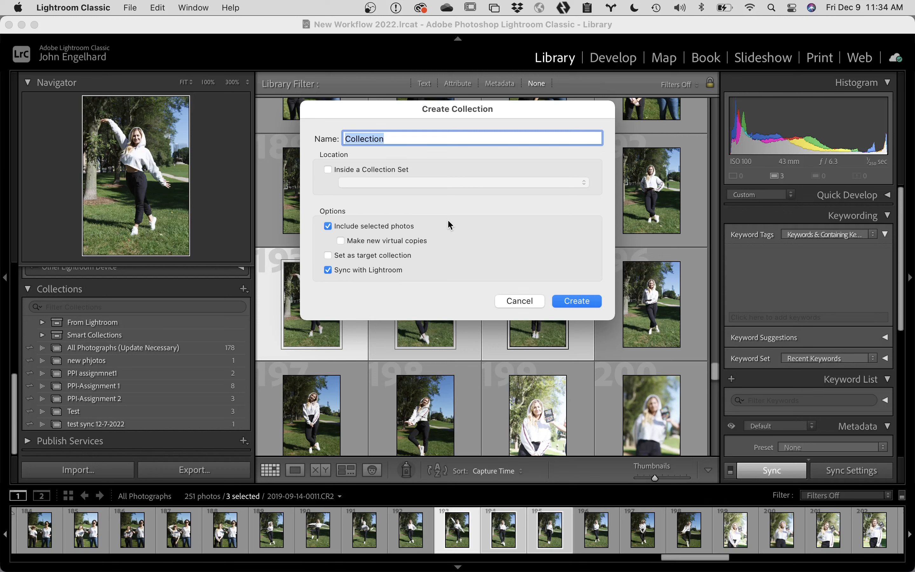
text(PPI Assignment)
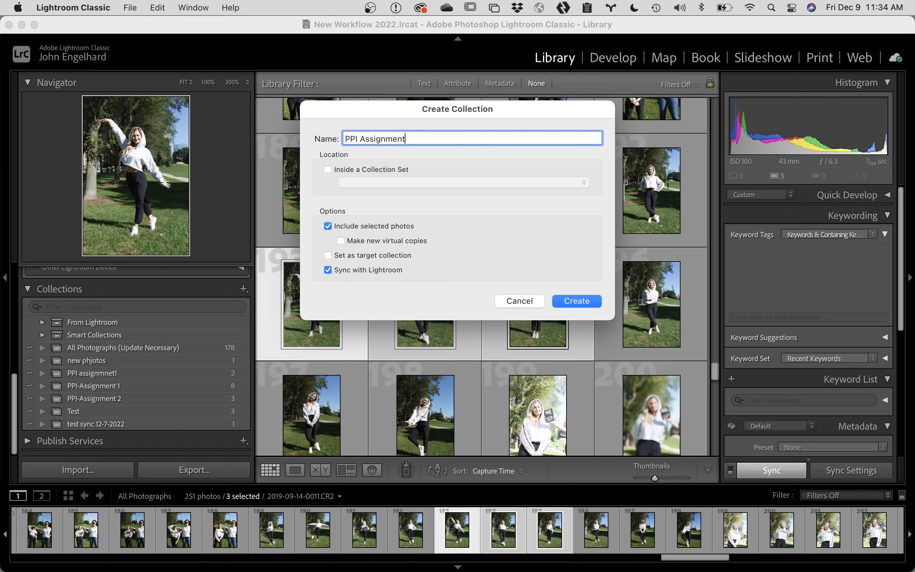
text( 3)
Step: Create the PPI Assignment 3 collection, then stop and re-enable syncing for the Test collection
click(586, 302)
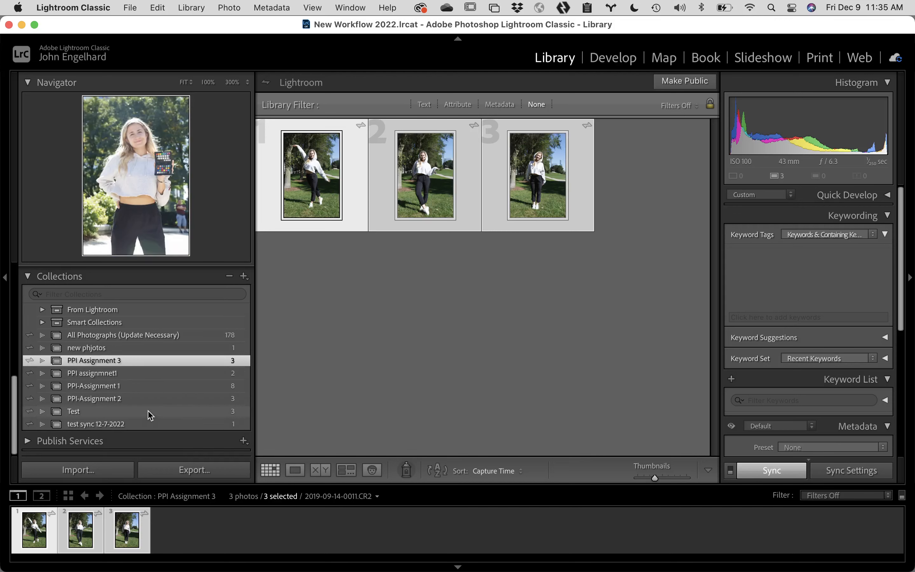
click(104, 411)
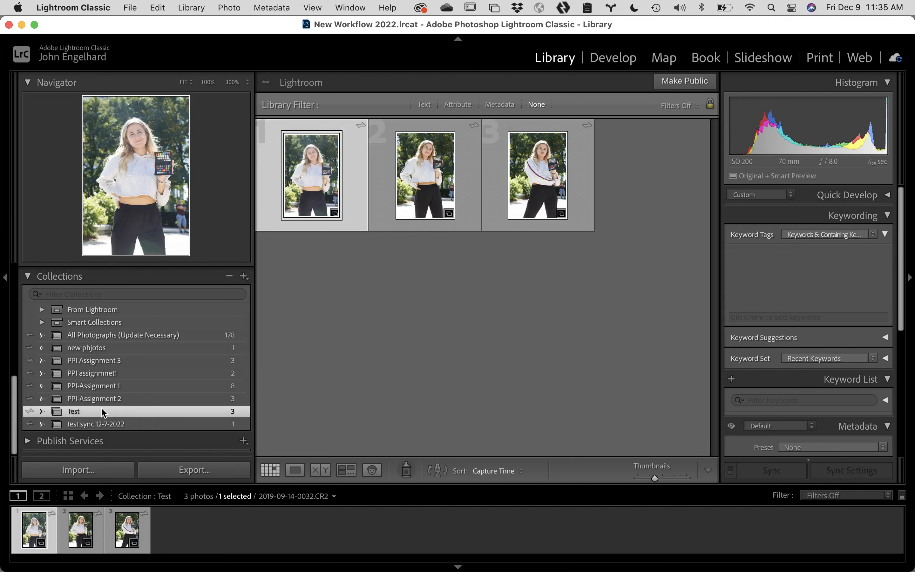
click(30, 413)
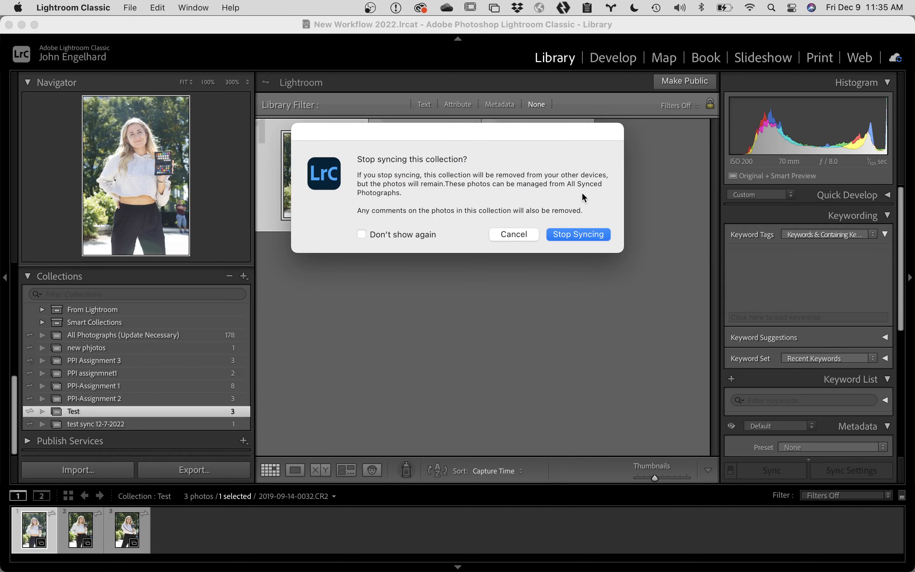
click(585, 234)
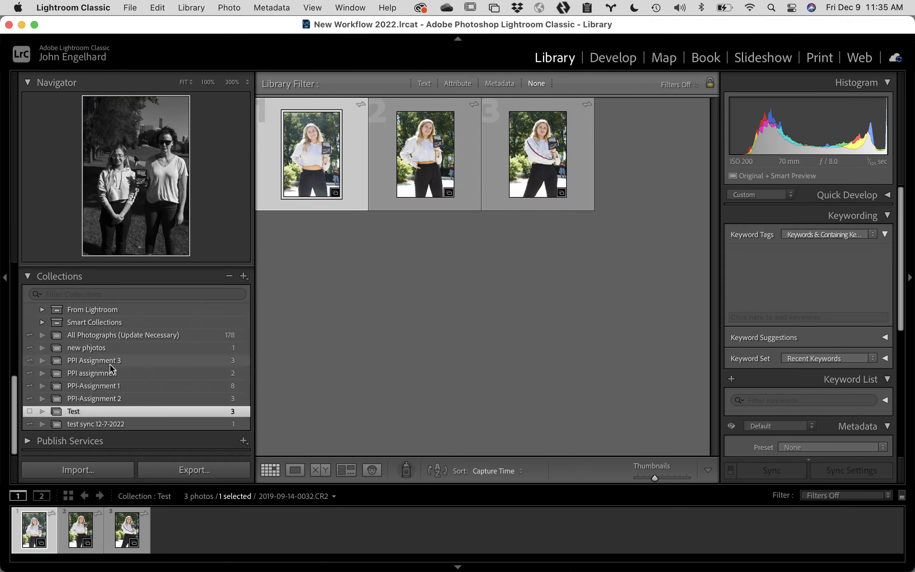
click(29, 412)
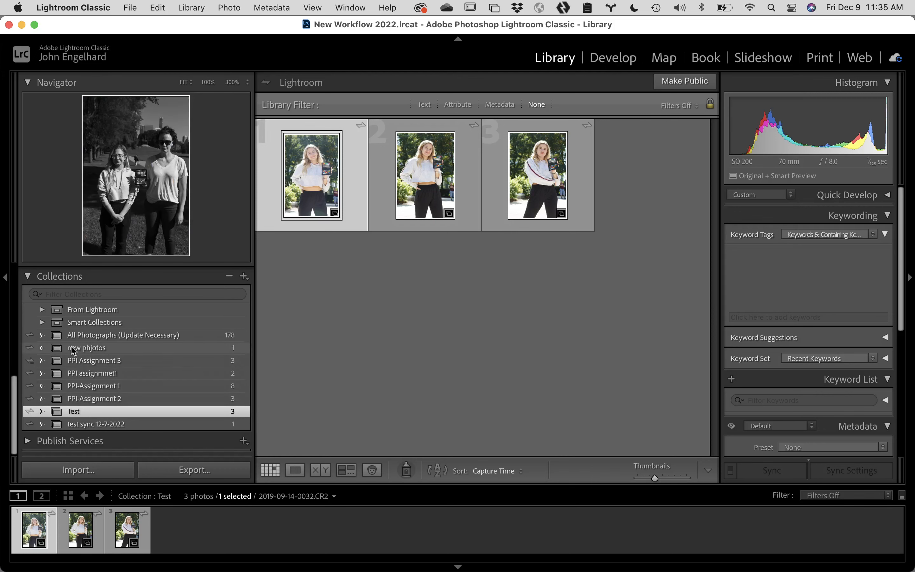
Step: Make PPI Assignment 3 public through Lightroom Links > Make Collection Public
click(100, 362)
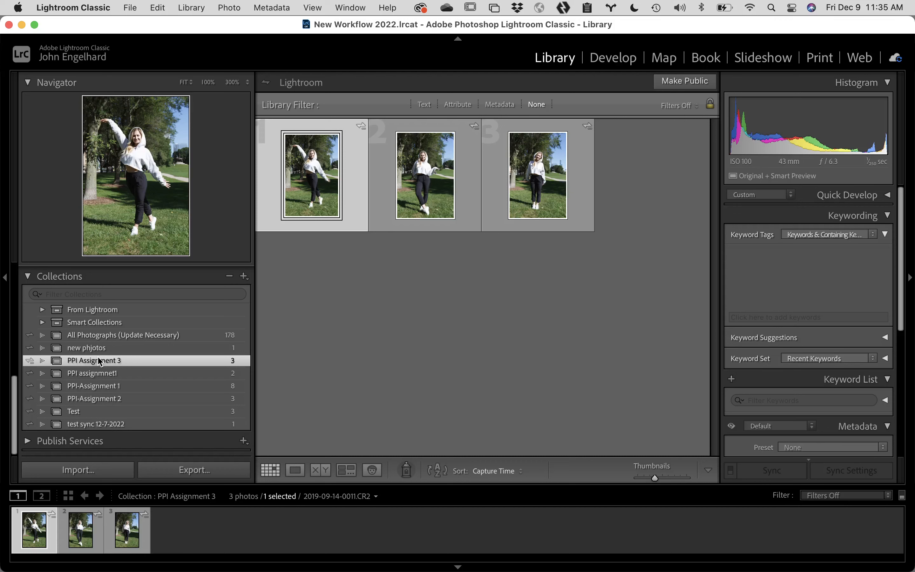
right_click(100, 361)
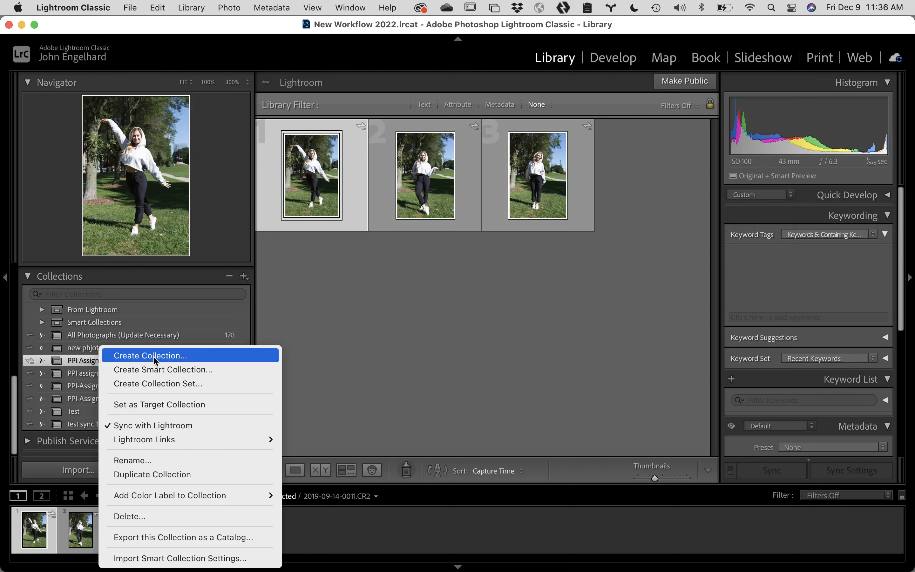
mouse_move(161, 445)
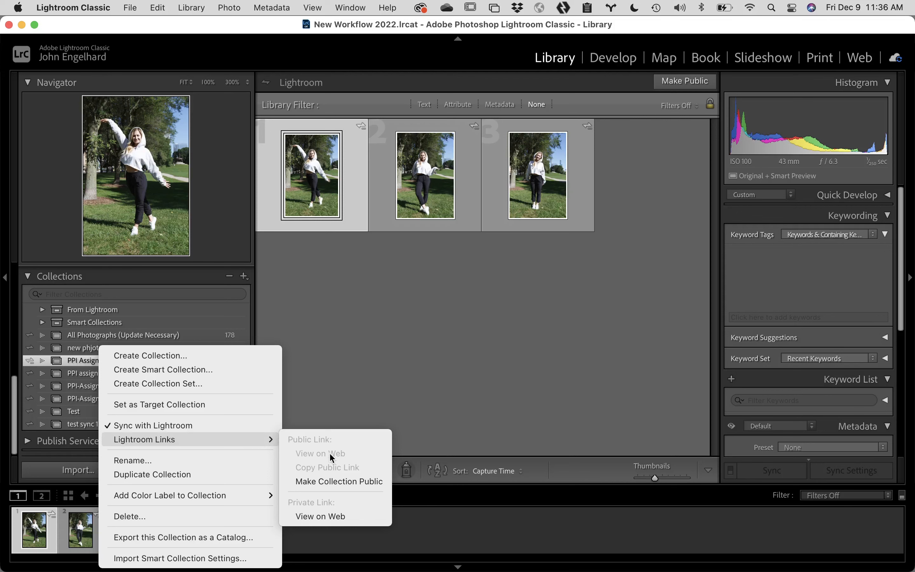
click(339, 481)
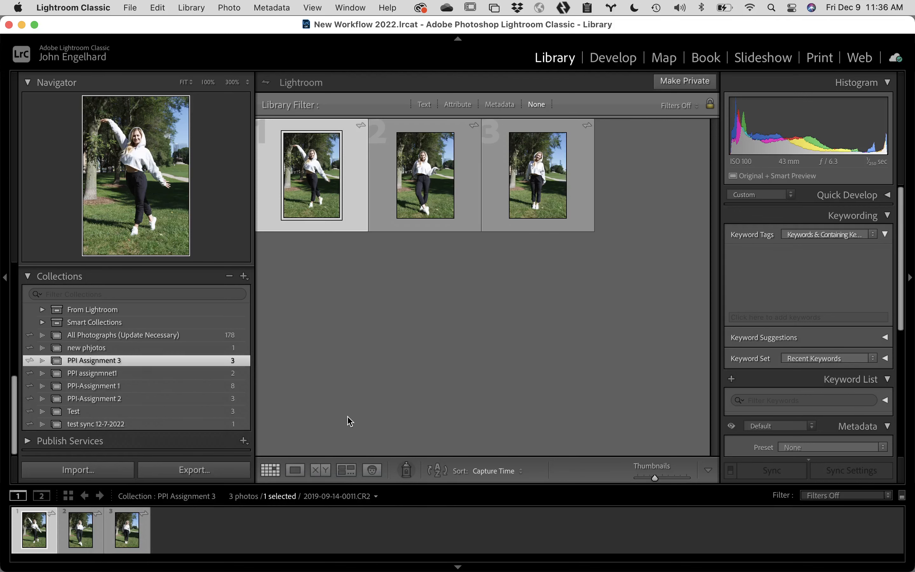
right_click(188, 362)
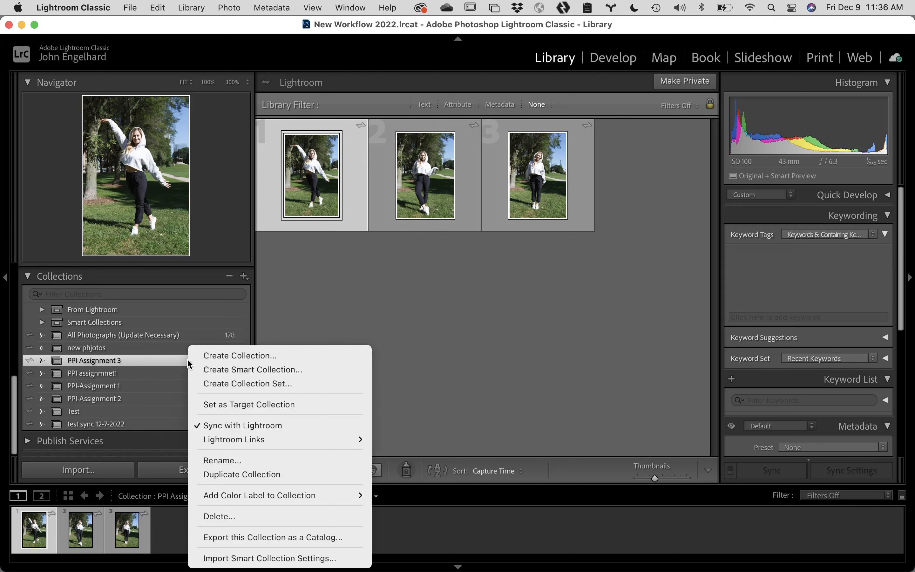
mouse_move(250, 443)
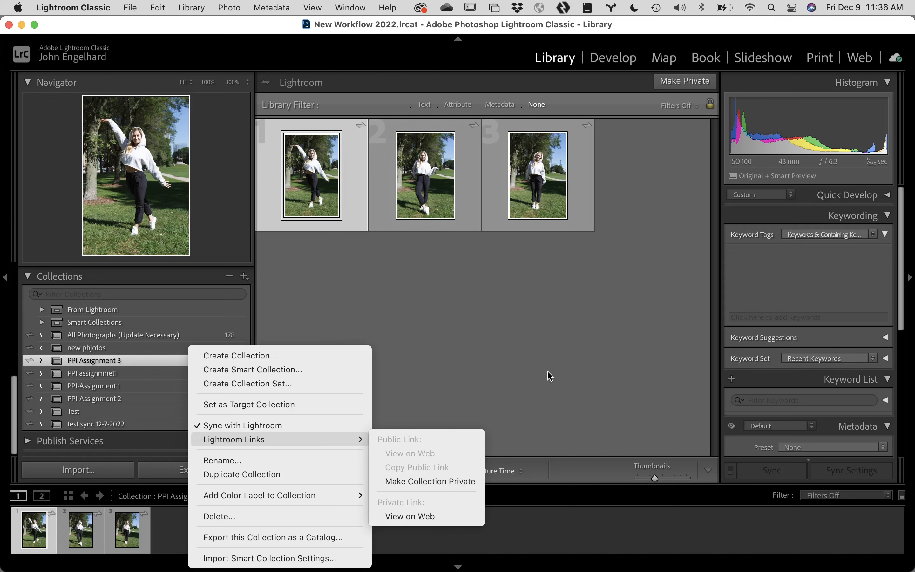
click(551, 363)
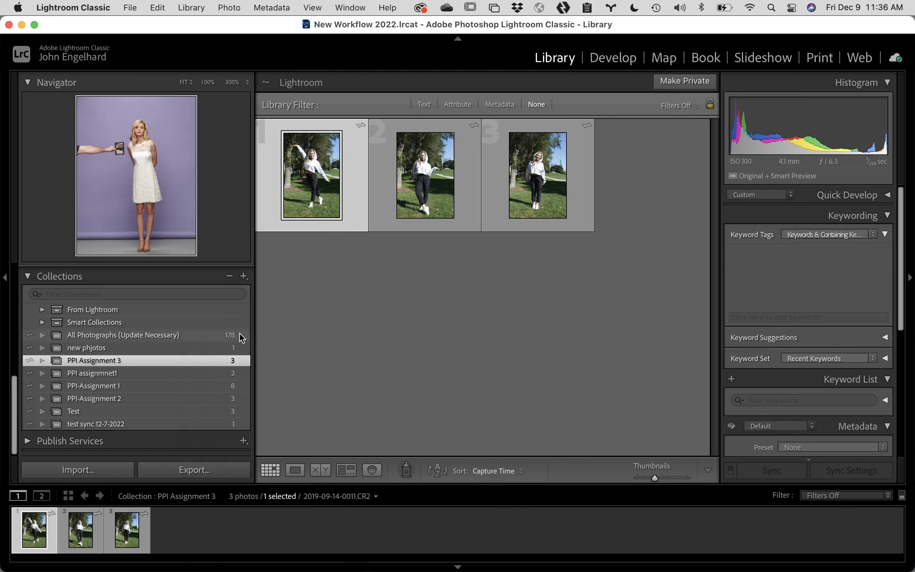
Step: Copy the PPI-Assignment 2 collection's public link through Lightroom Links > Copy Public Link
click(143, 373)
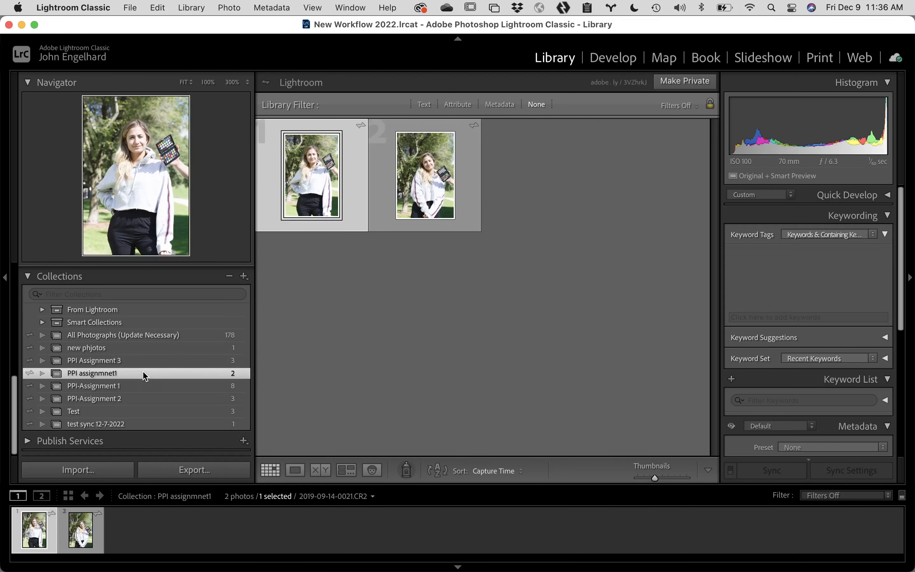
click(141, 386)
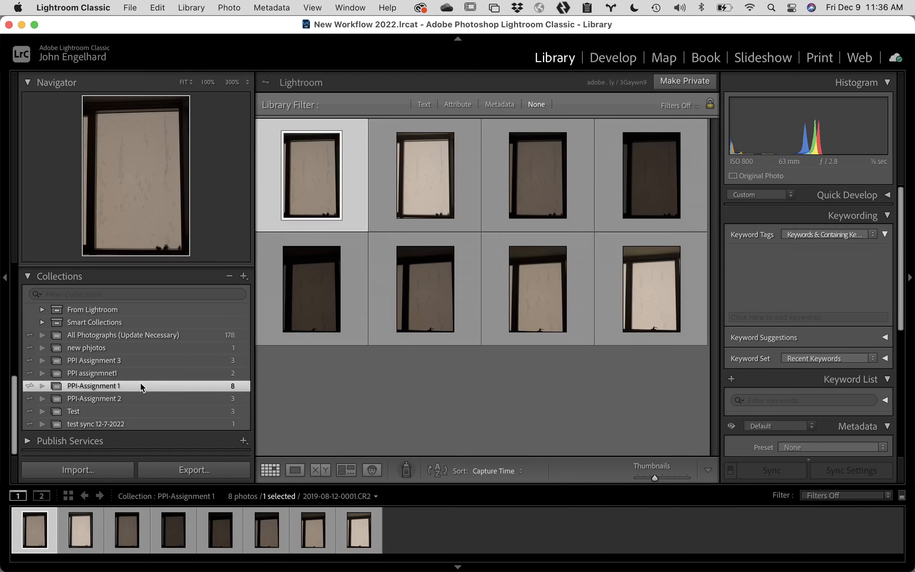
click(142, 397)
right_click(143, 397)
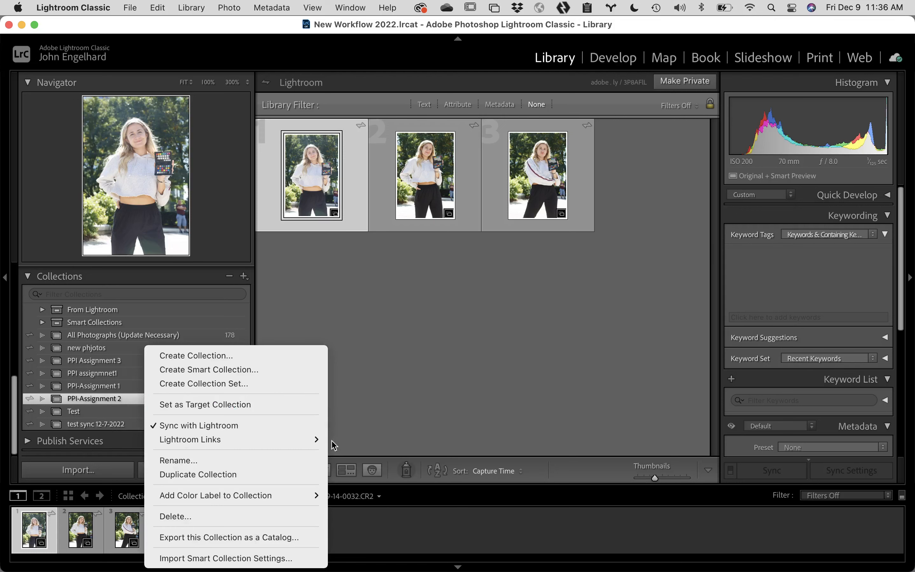
mouse_move(316, 442)
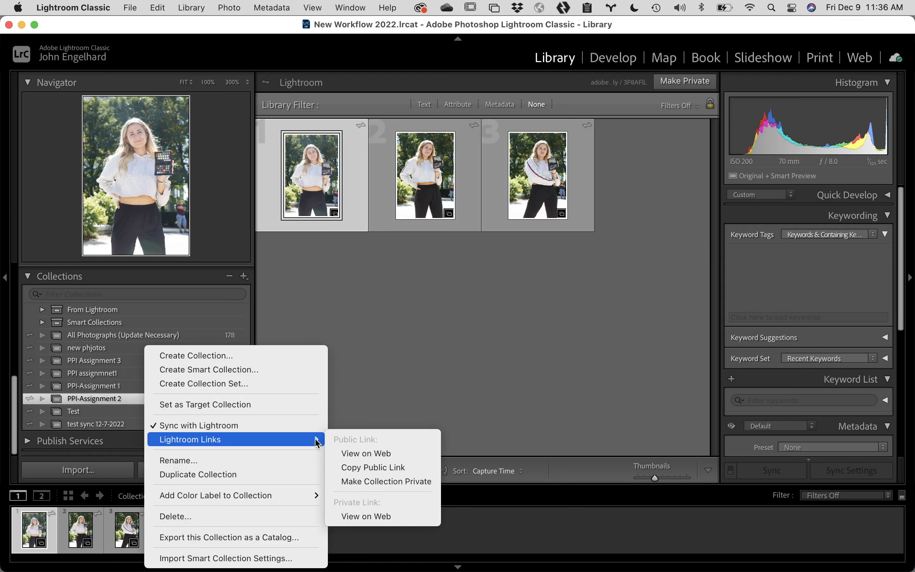
click(383, 471)
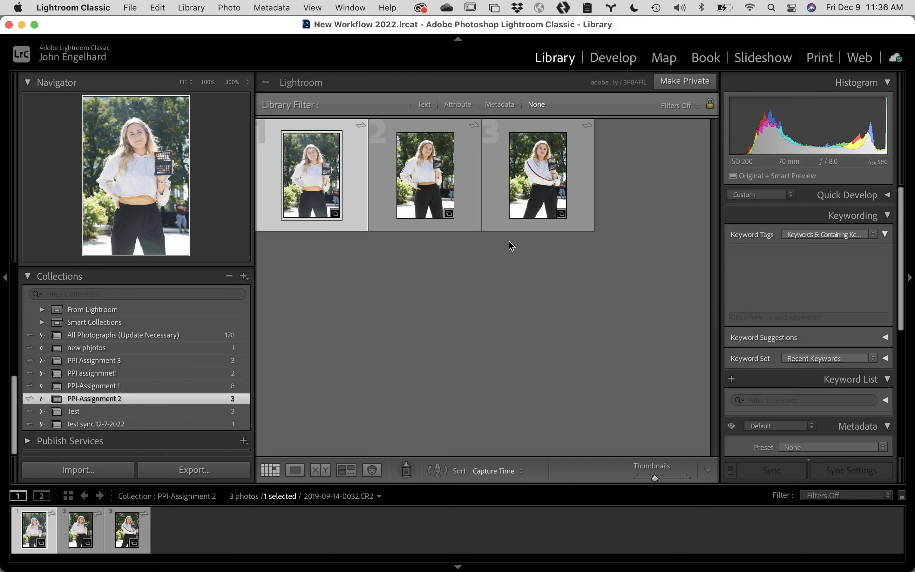
mouse_move(146, 570)
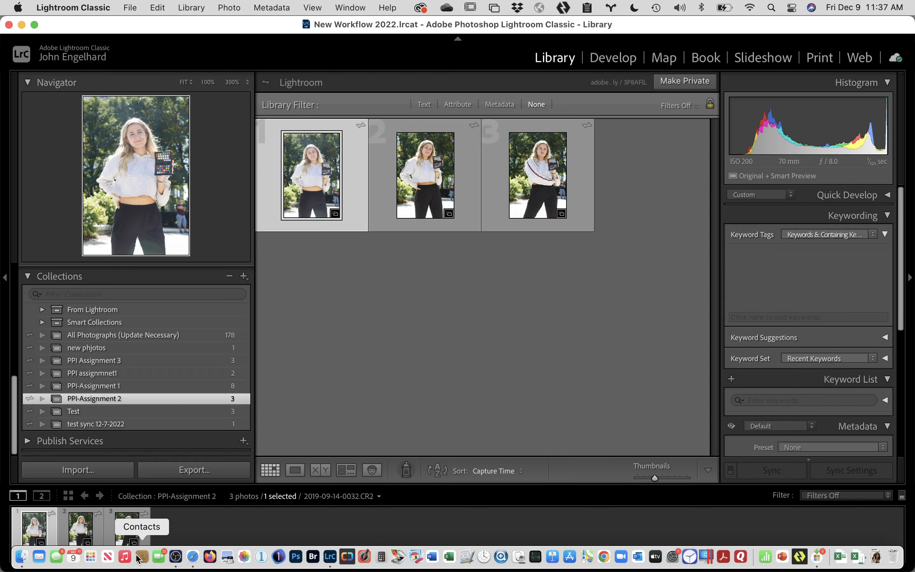
Step: Paste the copied PPI-Assignment 2 public link into Safari's address bar and load it
click(192, 558)
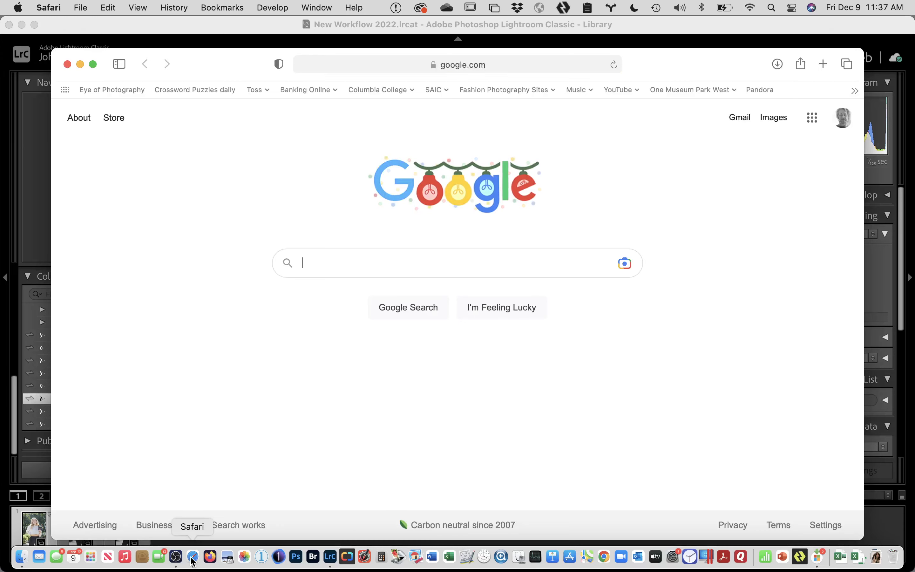
key(super+l)
key(super+v)
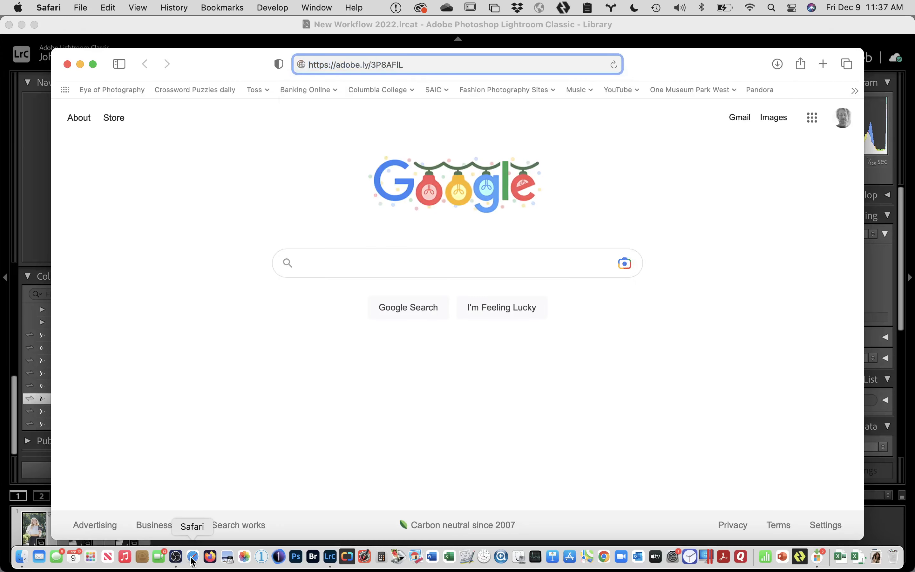
key(Return)
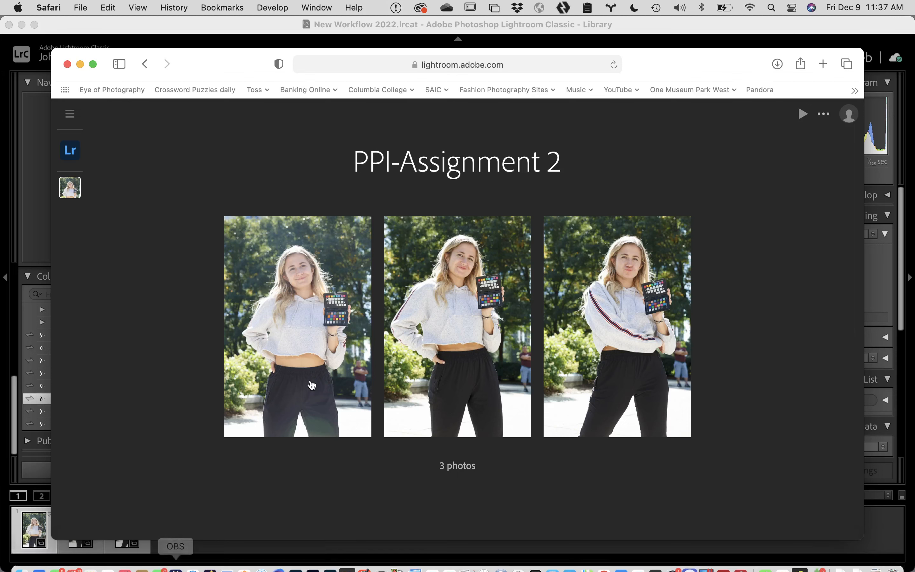
Step: Open the album's first photo and show its Activity panel, which has no comments
click(360, 332)
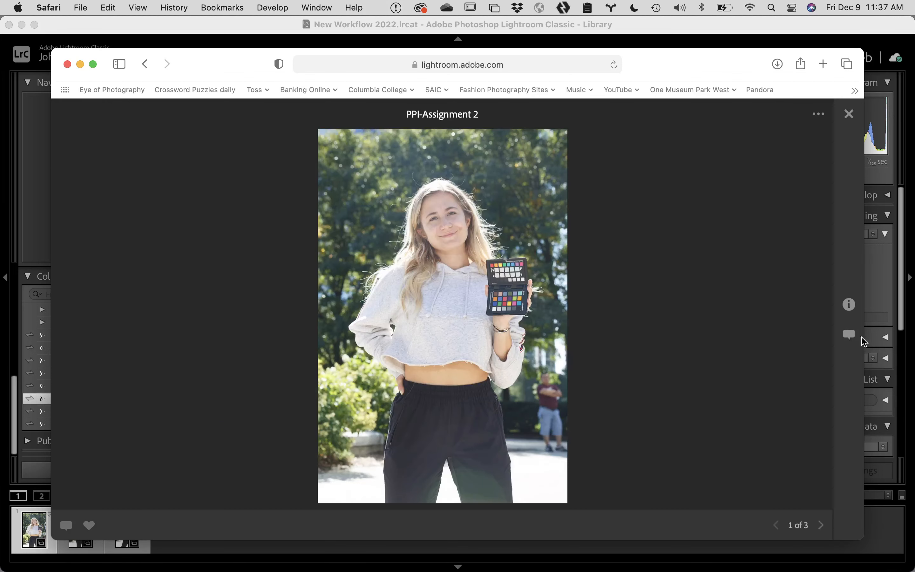
click(850, 334)
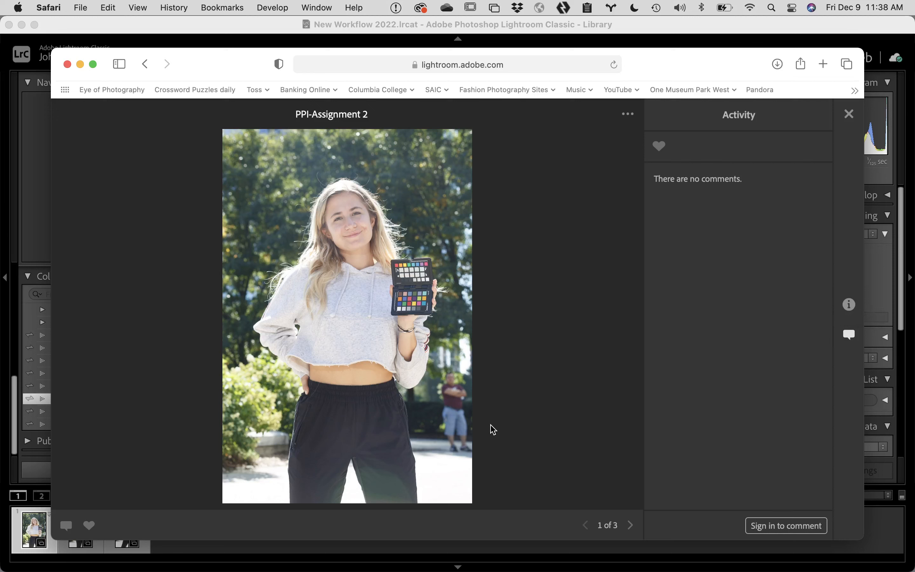
mouse_move(317, 570)
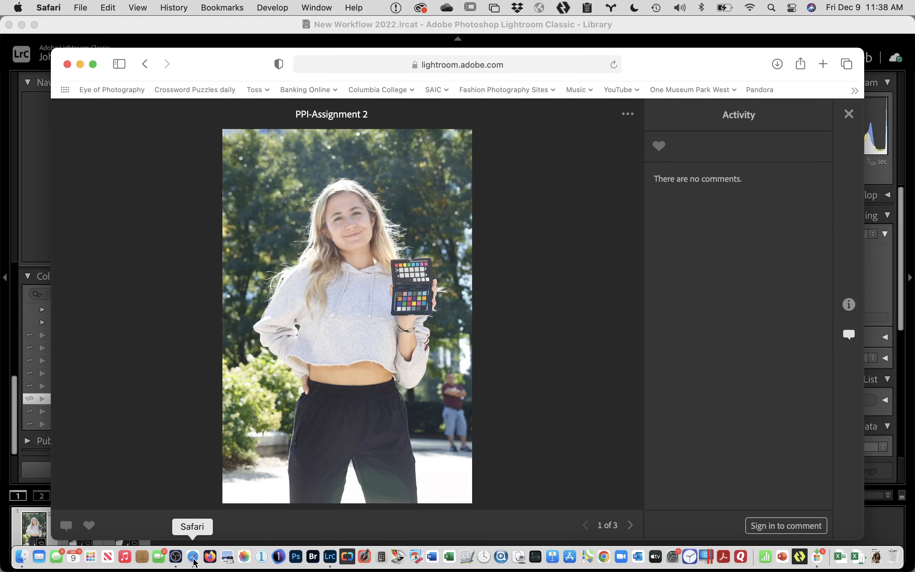
Step: In a new browser window, sign in to Canvas from the Columbia College bookmarks with phone approval
key(super+n)
key(super+m)
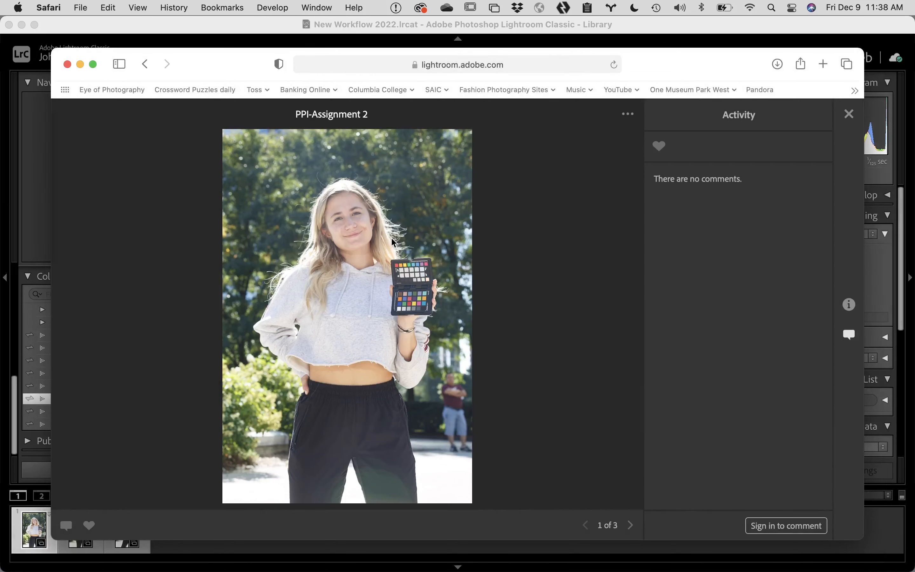
key(super+n)
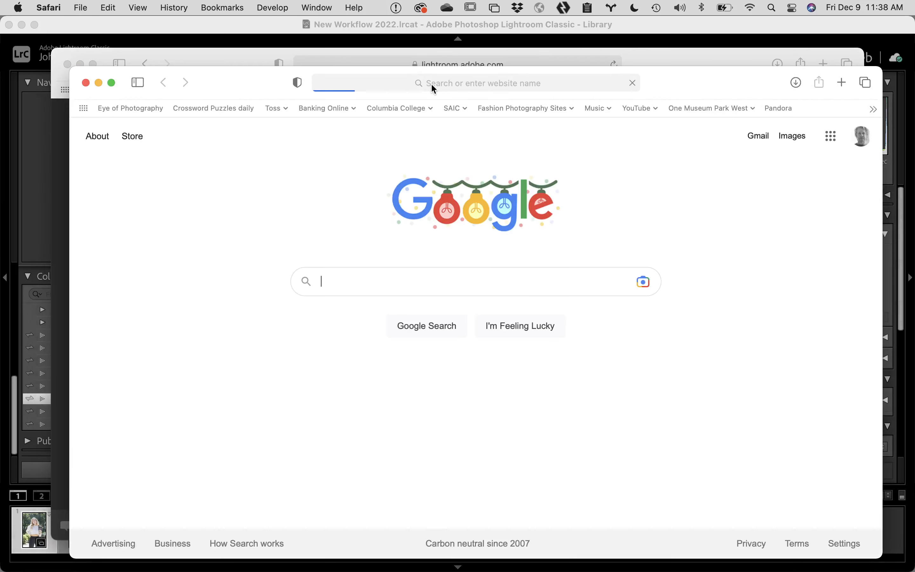
click(407, 107)
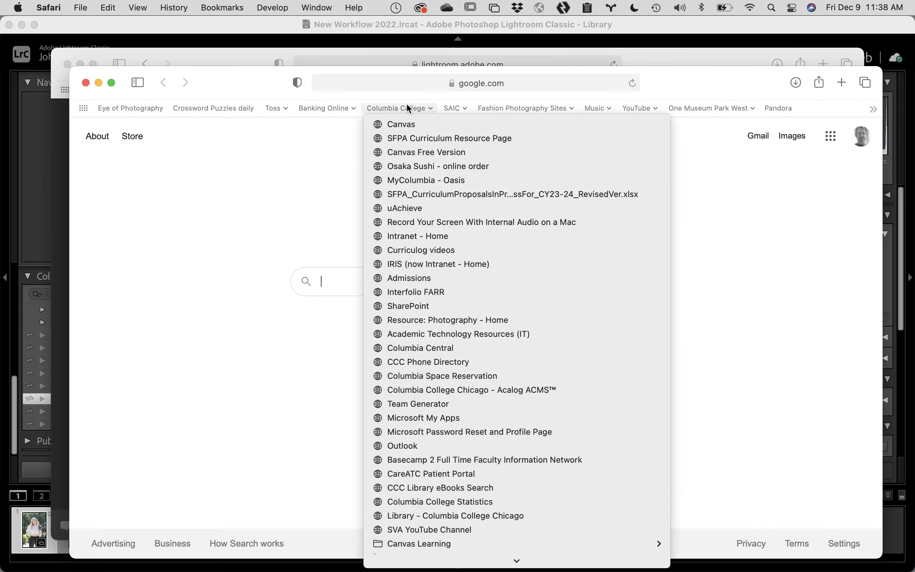
click(409, 124)
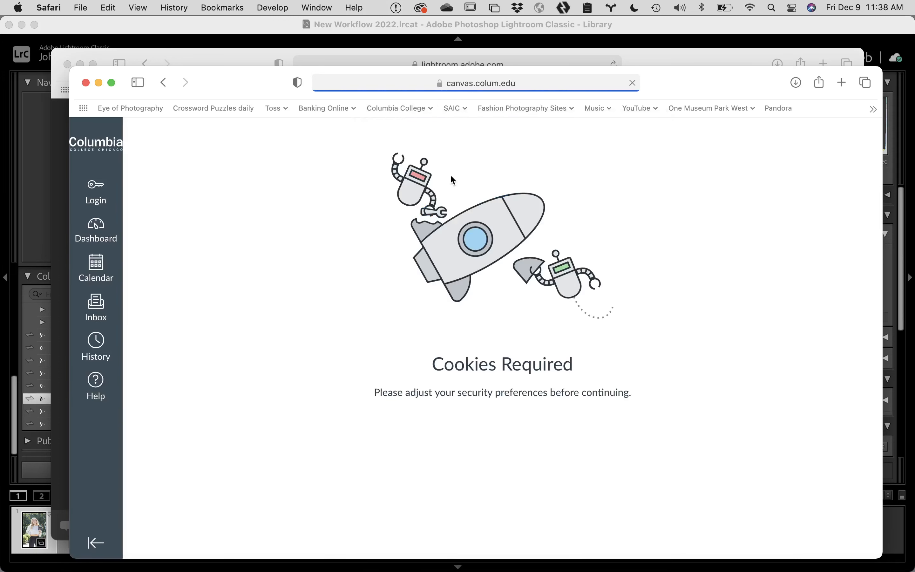
click(120, 194)
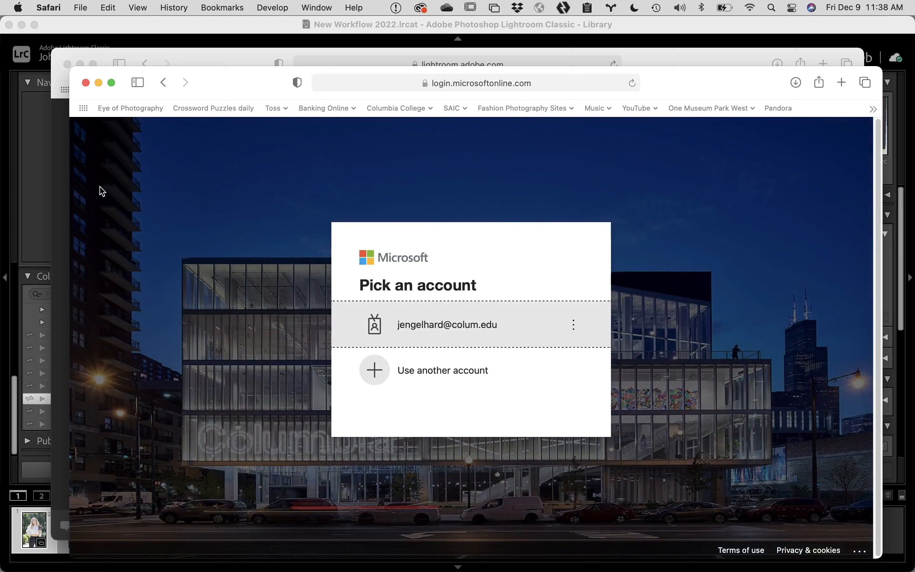
click(410, 314)
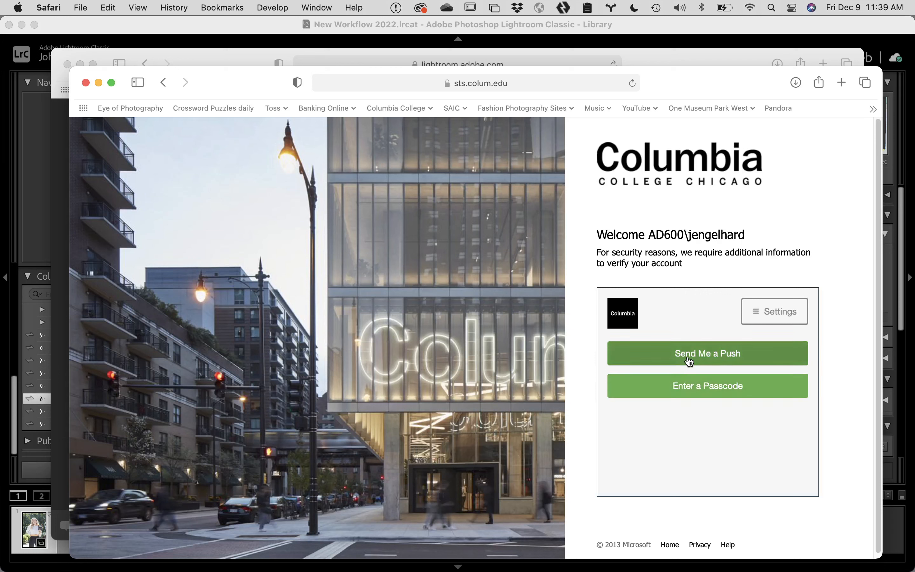
click(688, 357)
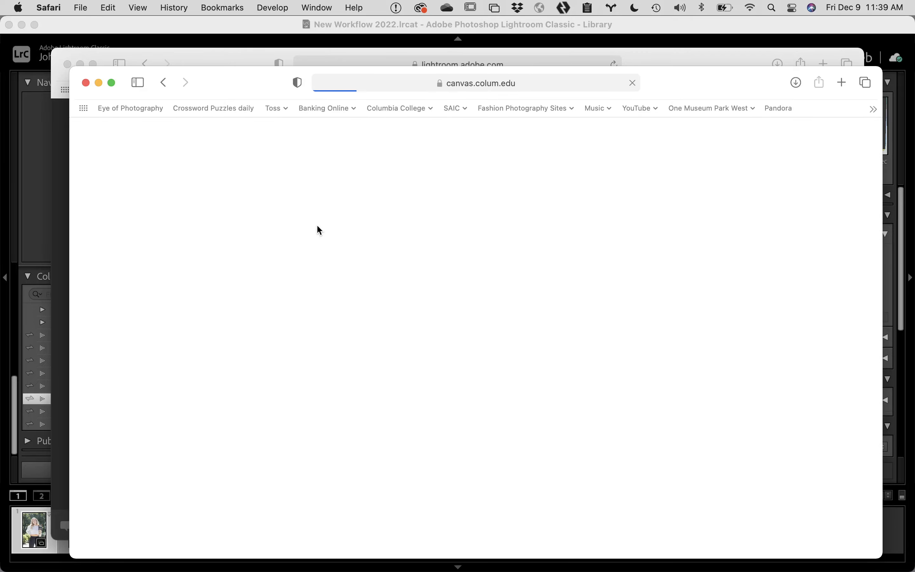
Step: Go to the Modules page of the Advanced Retouching course
scroll(286, 434, down, 5)
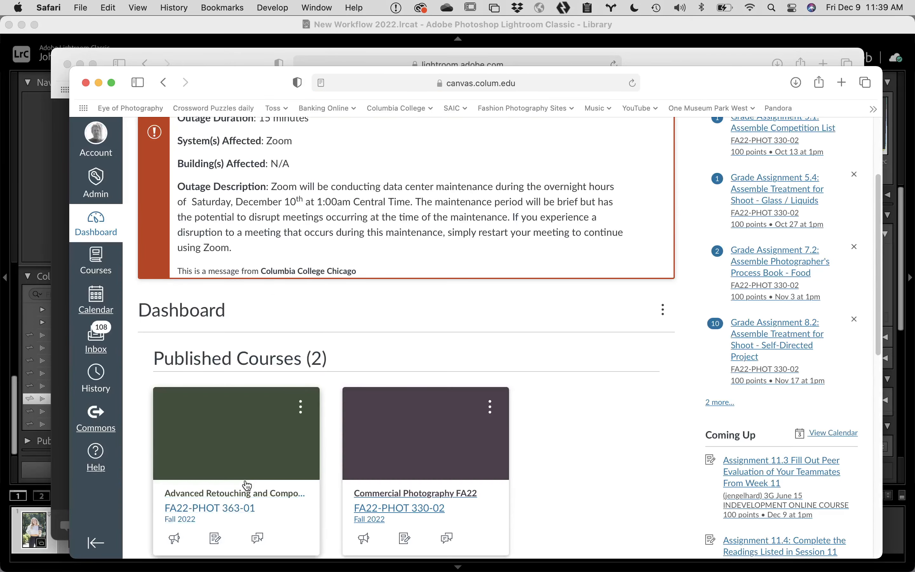
click(229, 438)
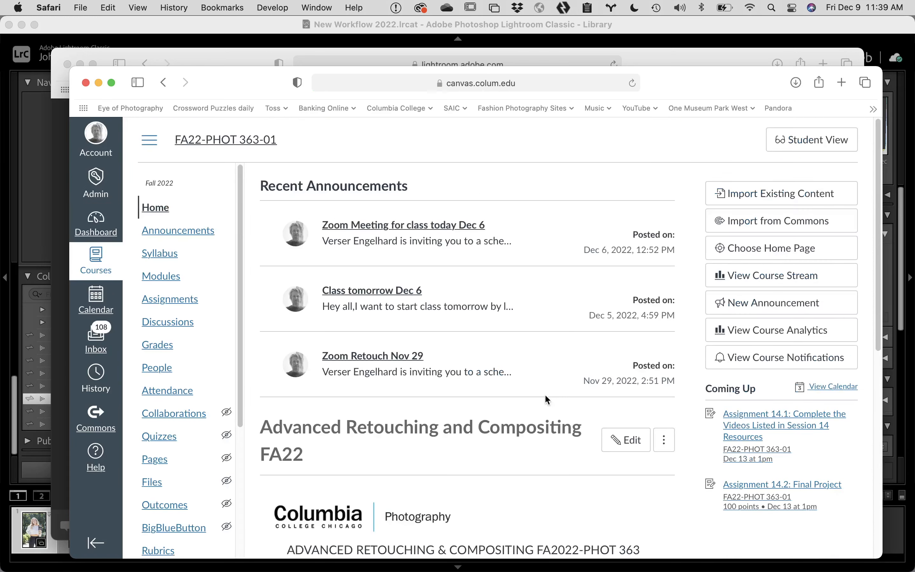
click(169, 273)
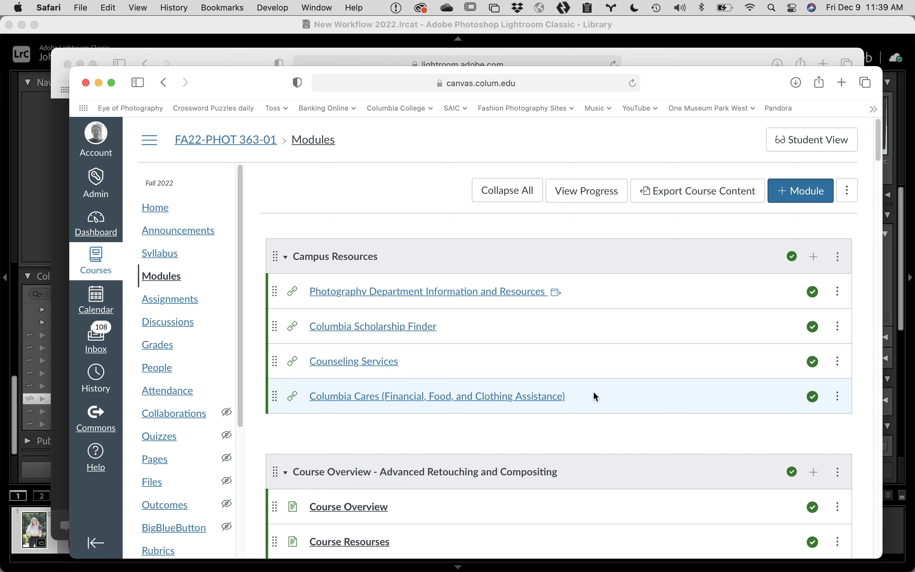
Step: Scroll the Modules page down until the Session 1 - Introduction, Setup, and Review header shows
scroll(592, 391, down, 5)
scroll(403, 439, down, 5)
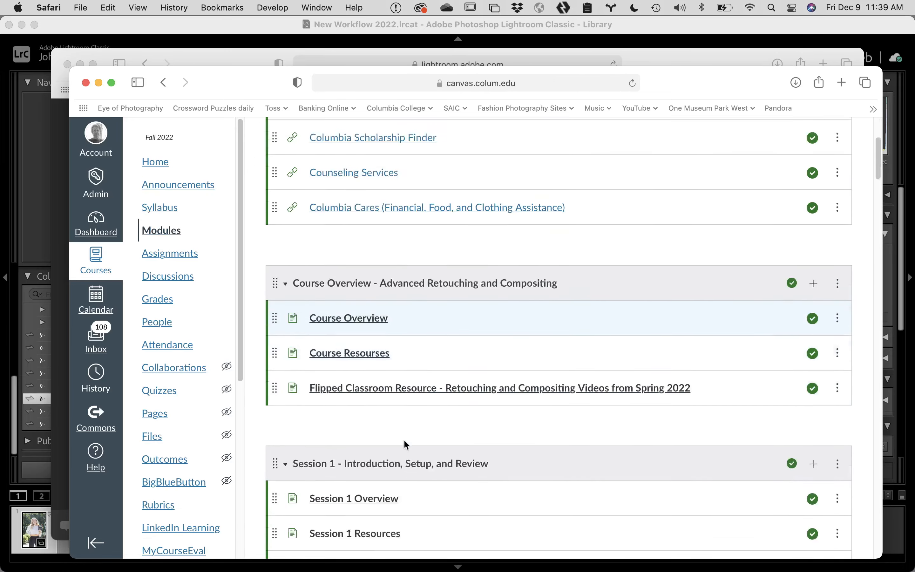
scroll(403, 440, down, 7)
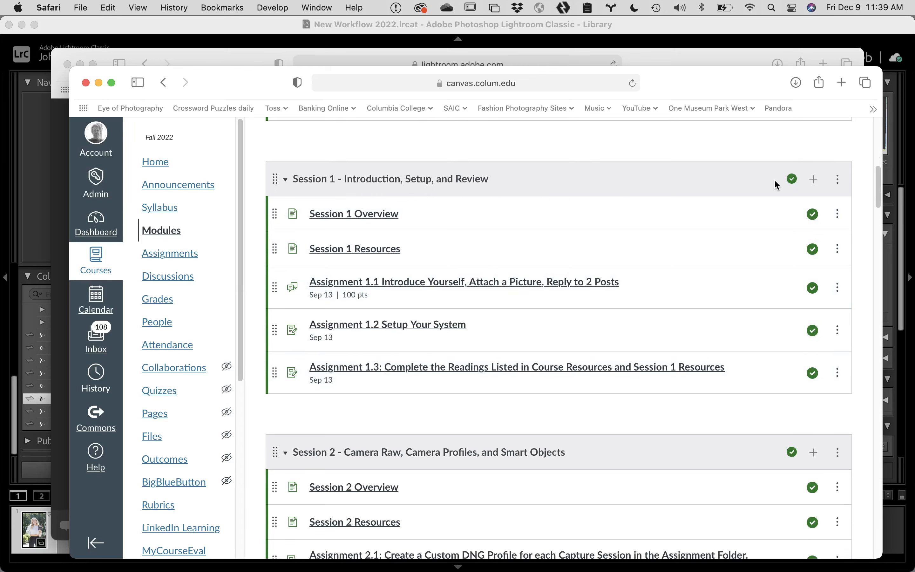
Step: Create and publish a new assignment named Toss in Session 1, then open its page
click(814, 180)
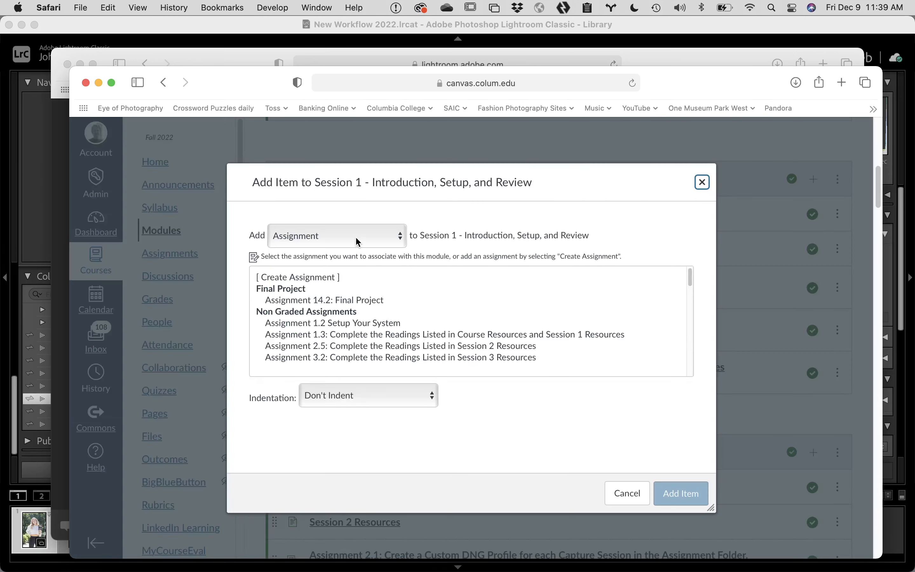
click(332, 280)
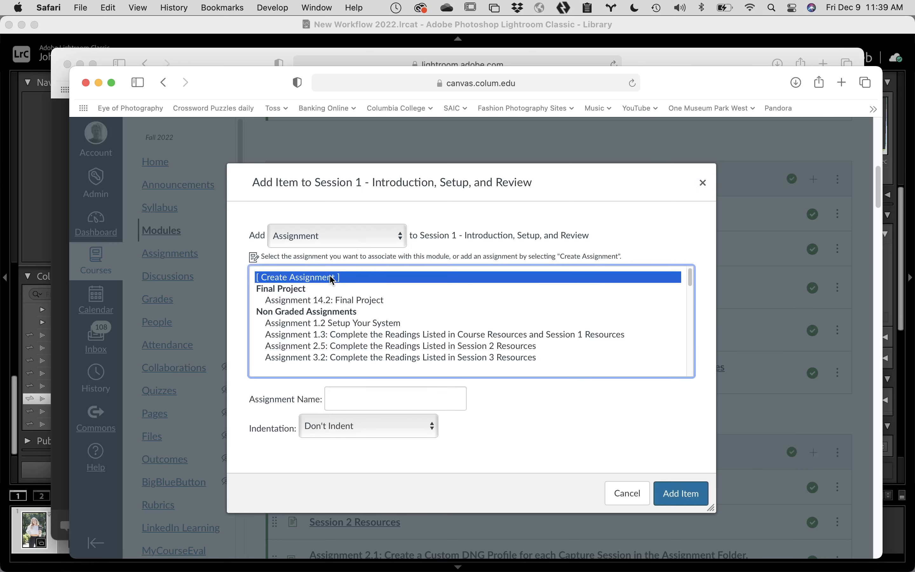
click(374, 393)
text(T)
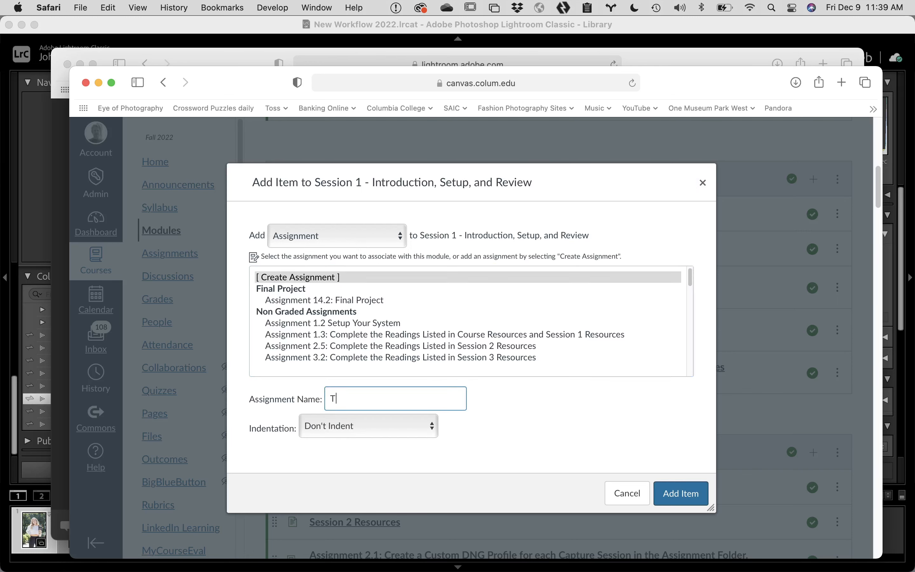
text(oss)
click(681, 496)
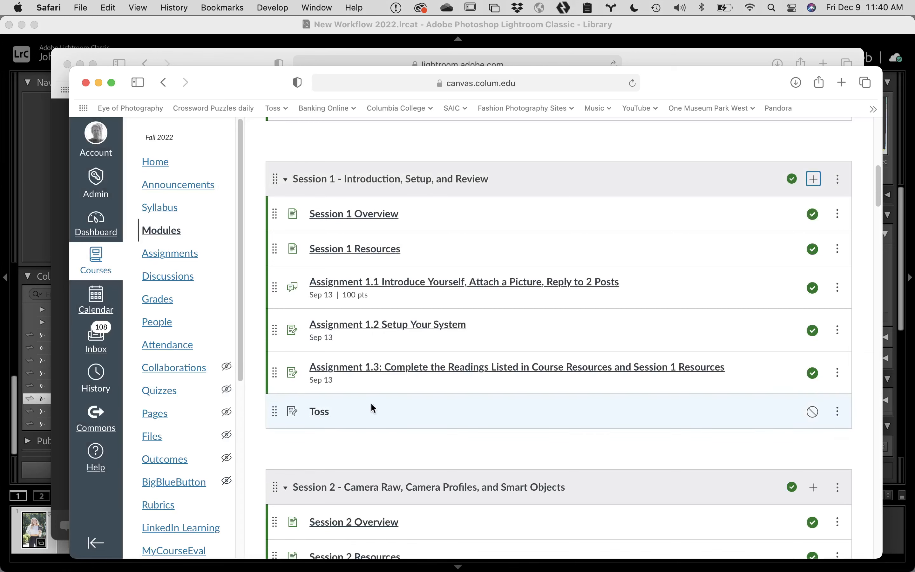
click(814, 412)
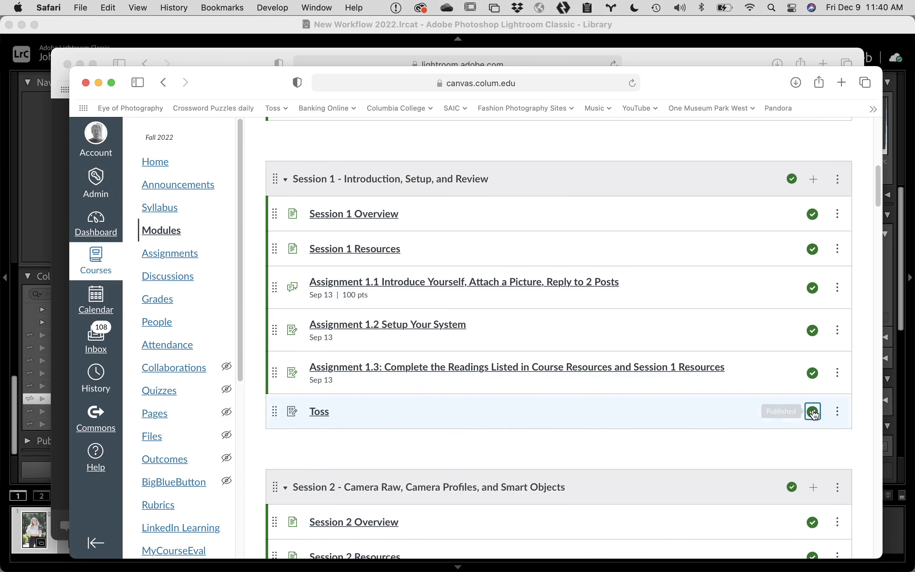
click(320, 413)
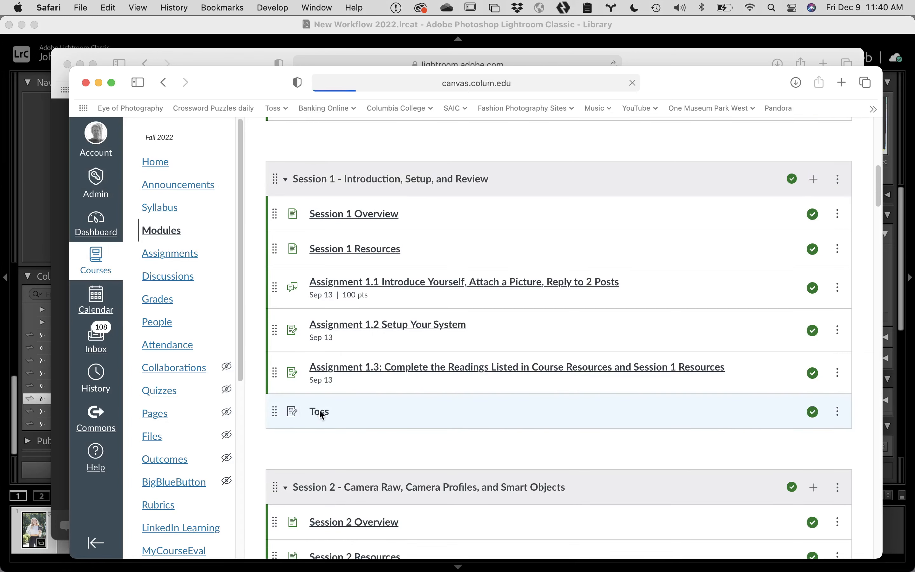
Step: Edit the Toss assignment and set its points to 100
click(622, 193)
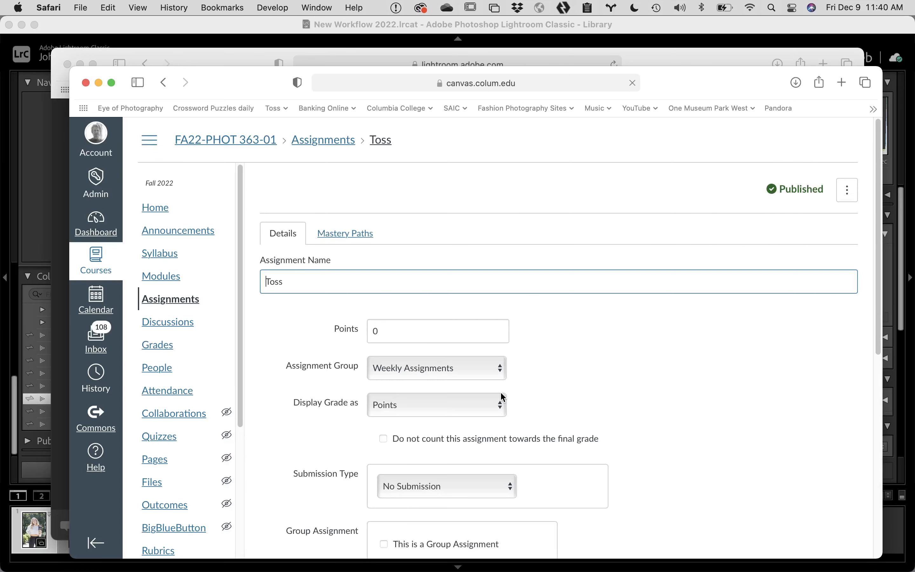
scroll(501, 391, down, 3)
scroll(488, 392, down, 5)
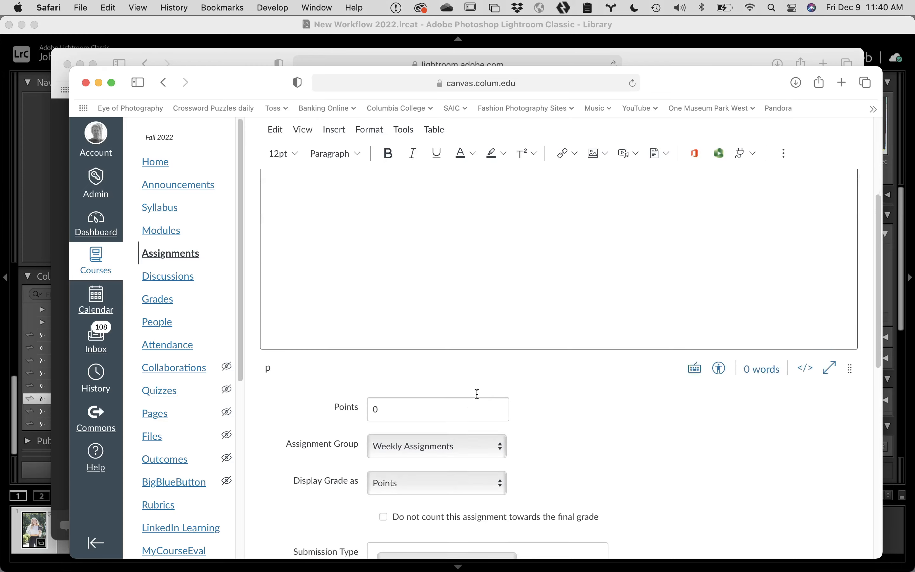
double_click(420, 318)
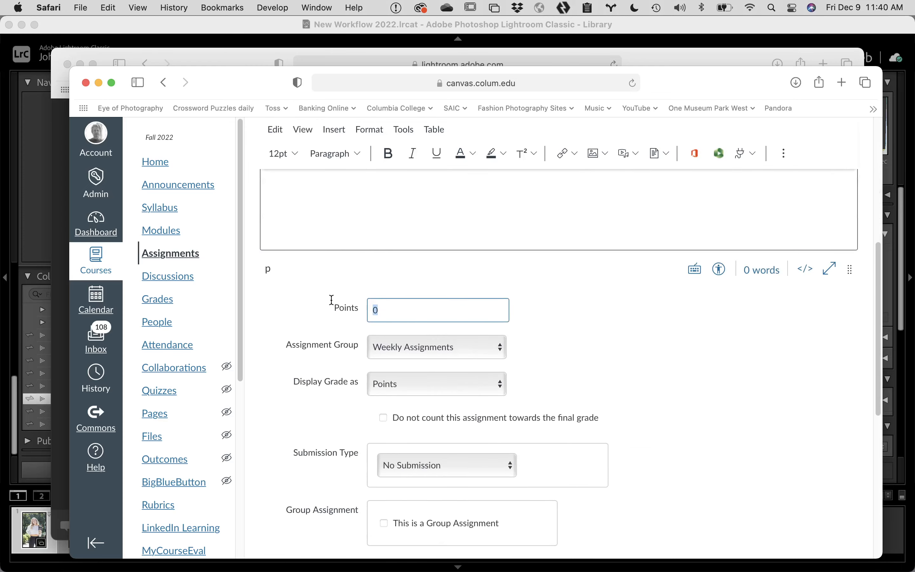
text(100)
Step: Make submissions Online with Text Entry, Website URL and File Uploads allowed, and save
scroll(551, 418, down, 2)
scroll(549, 418, down, 1)
click(467, 350)
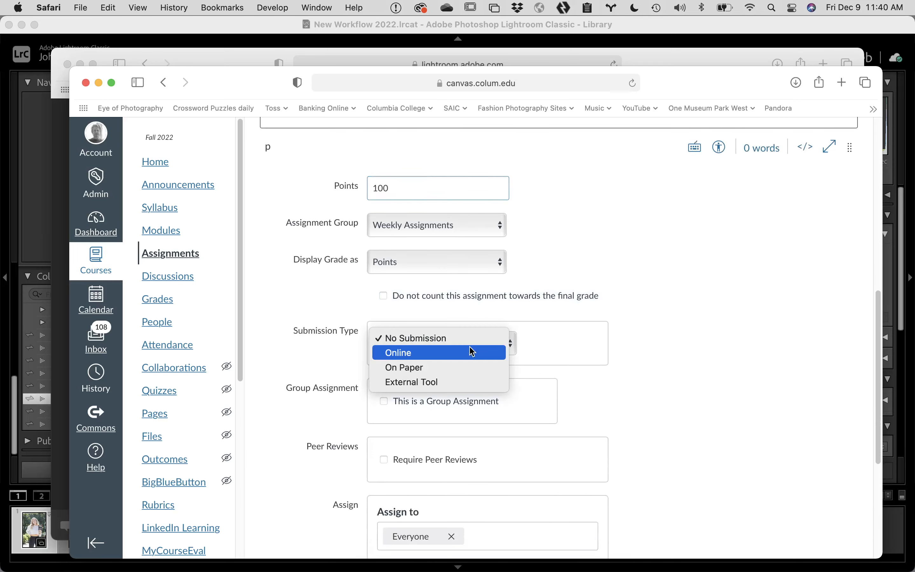
click(461, 354)
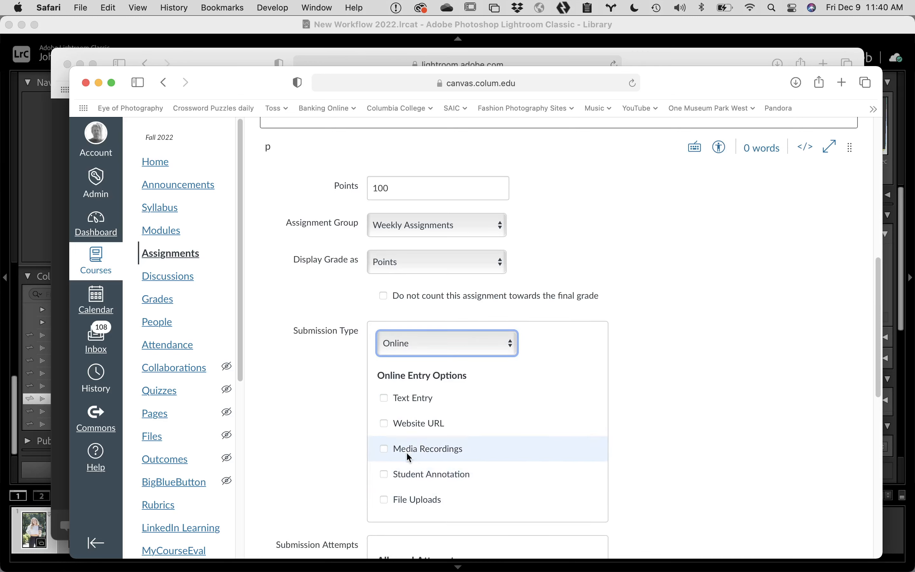
click(383, 425)
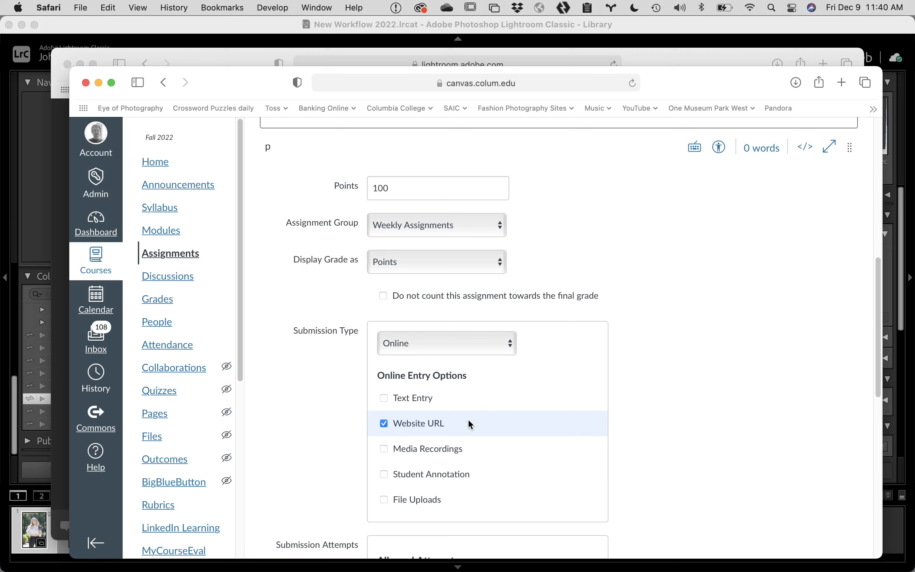
click(387, 399)
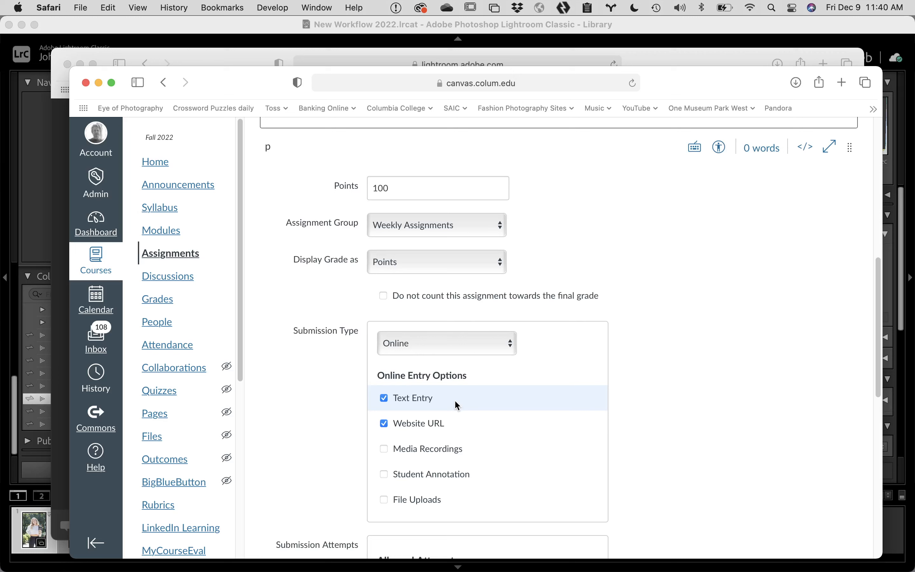
click(386, 503)
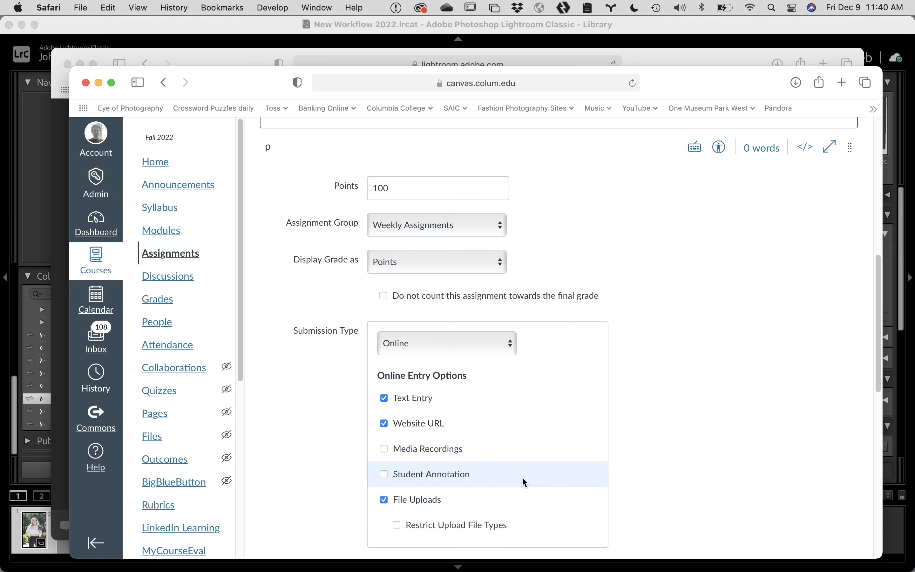
scroll(718, 458, down, 10)
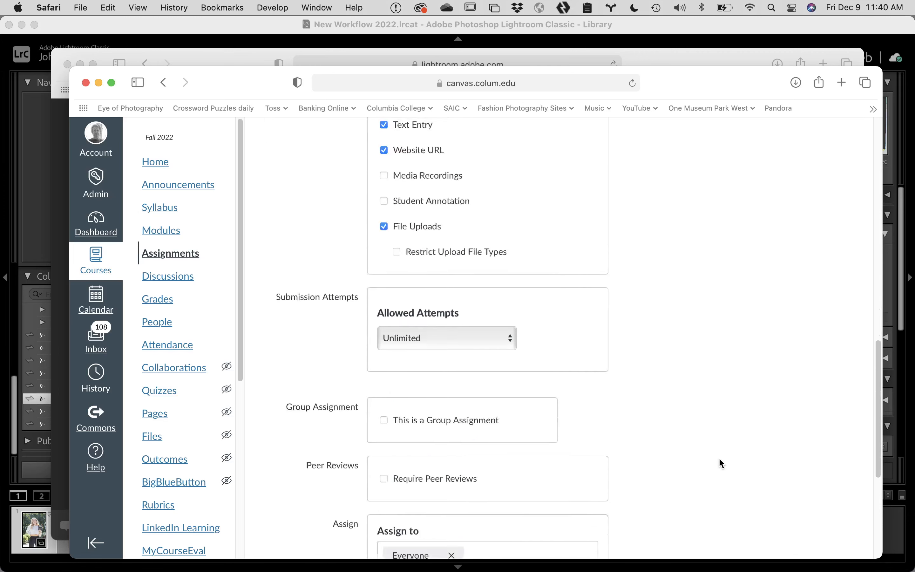
click(827, 503)
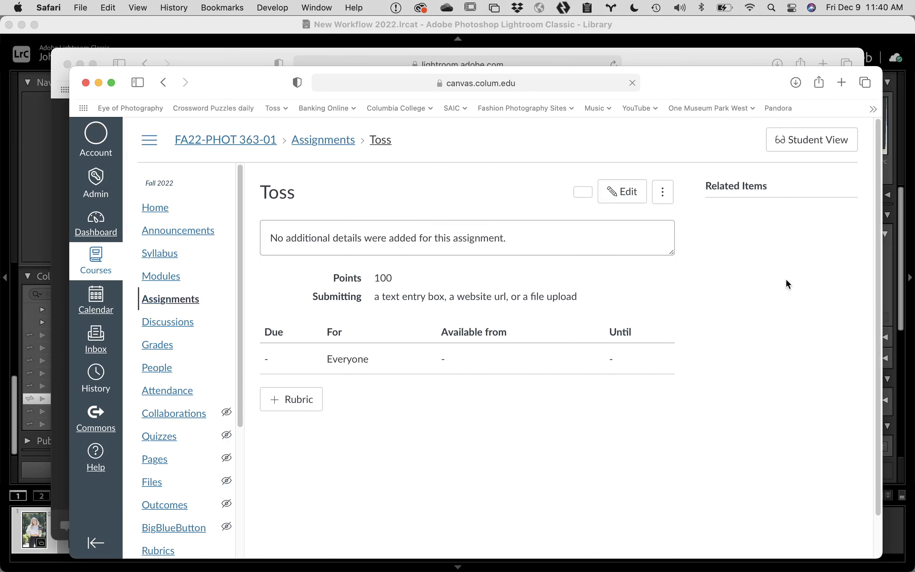
Step: In Student View, submit Toss with the pasted shared-photos link as a Website URL
click(839, 141)
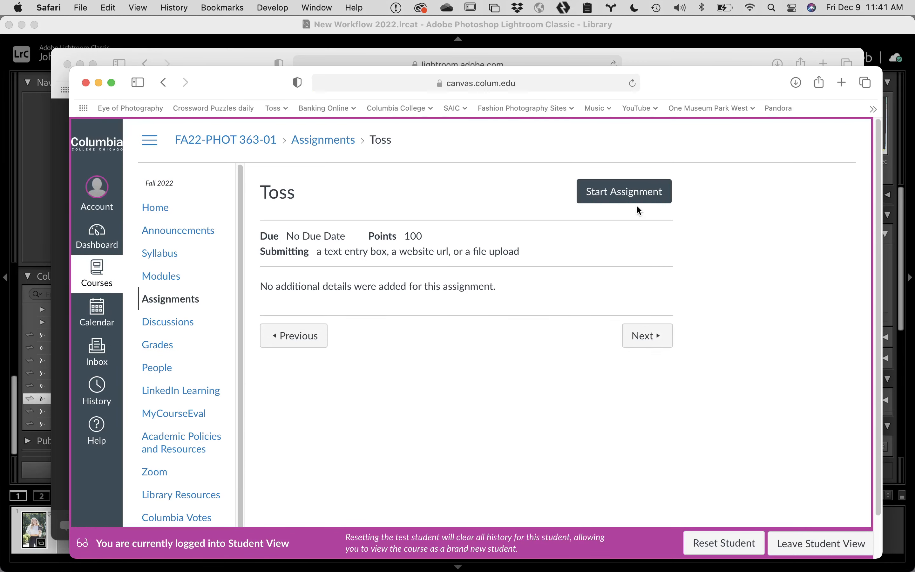
click(622, 193)
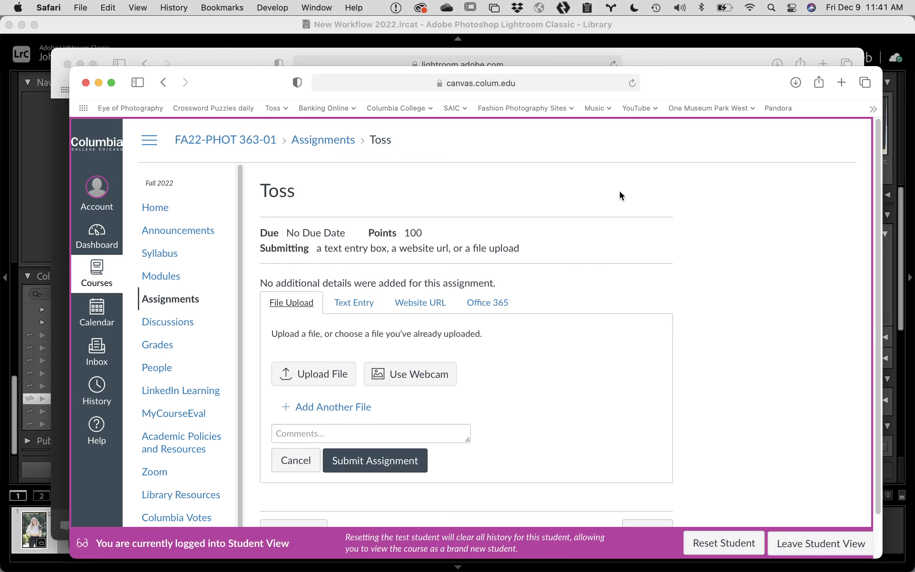
scroll(471, 382, down, 2)
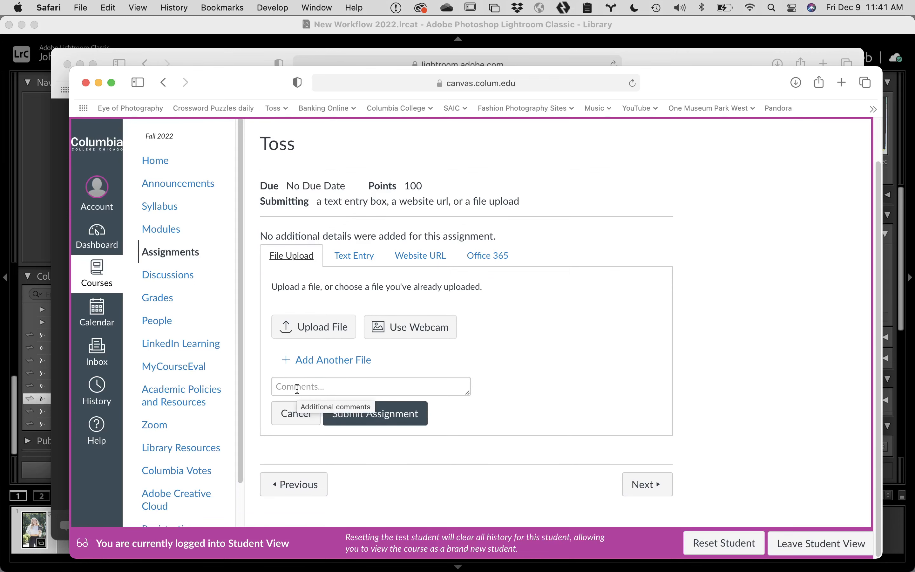
click(419, 256)
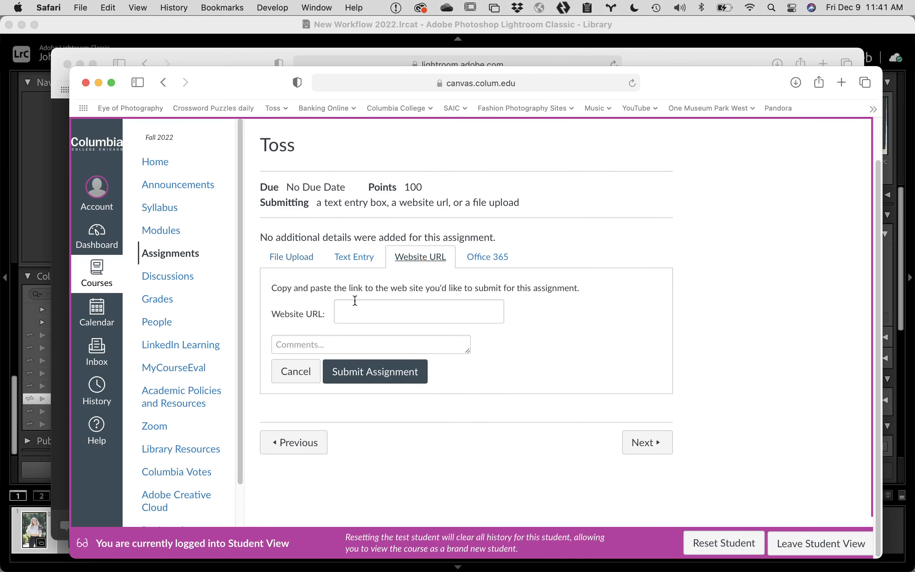
click(350, 311)
text(https://adobe.ly/3P8AFIL)
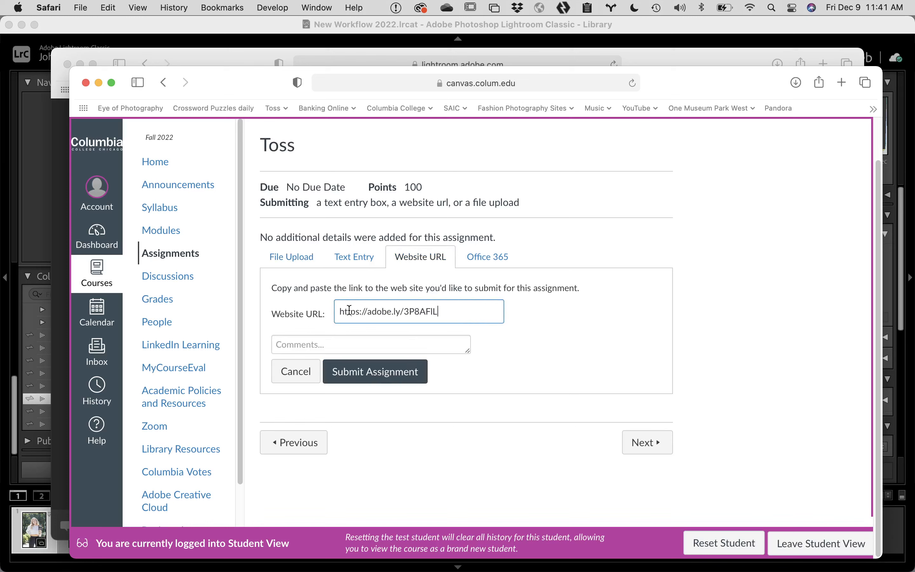
click(377, 373)
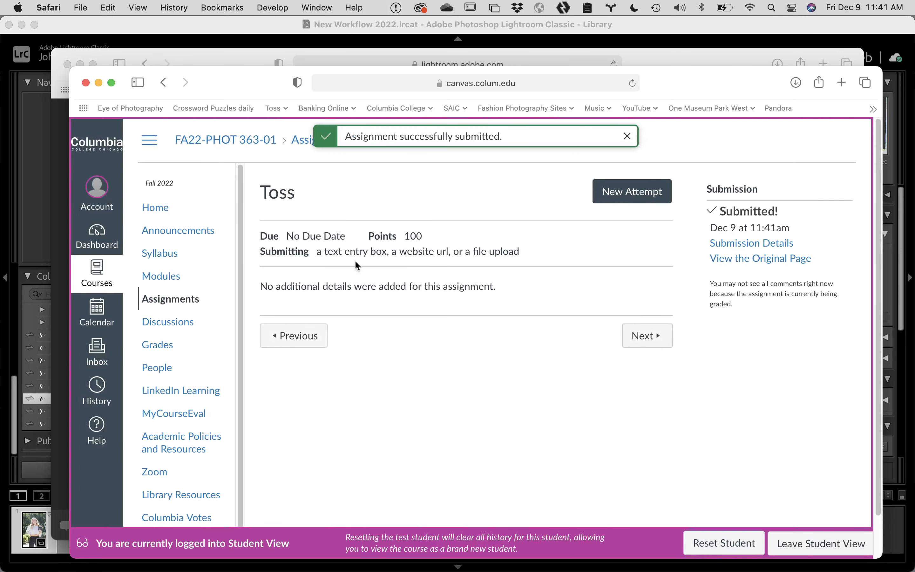
Step: Return to teacher view and open Toss from the course's Assignments list
click(801, 539)
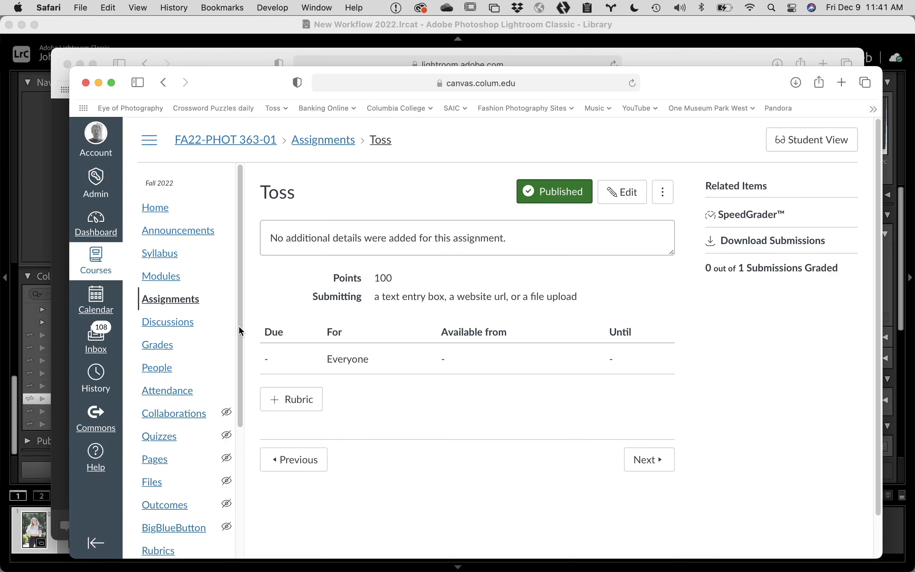
click(171, 300)
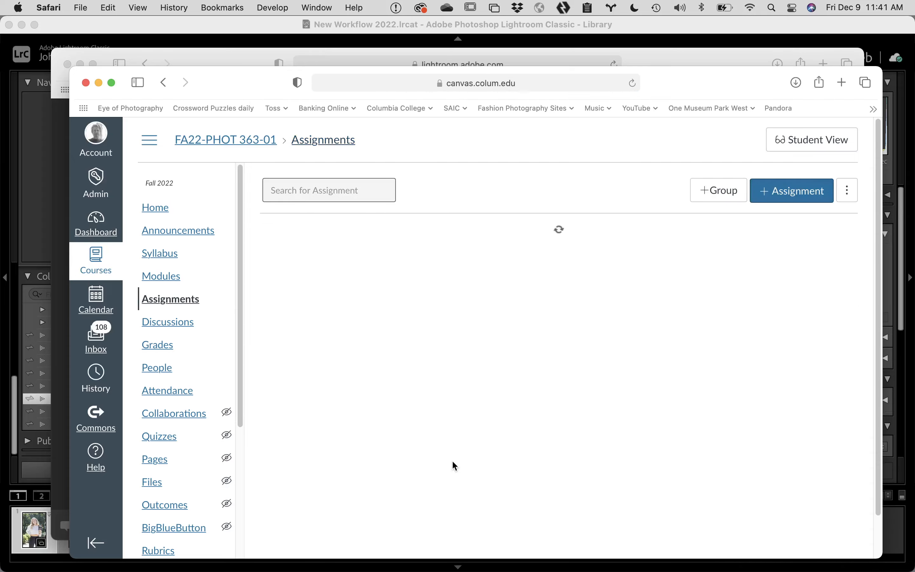
scroll(445, 475, down, 20)
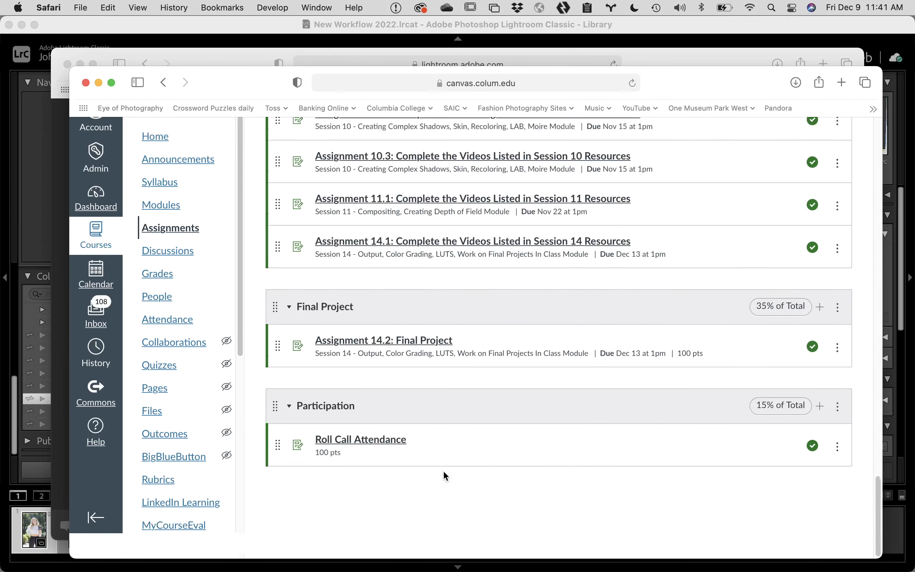
scroll(427, 410, up, 15)
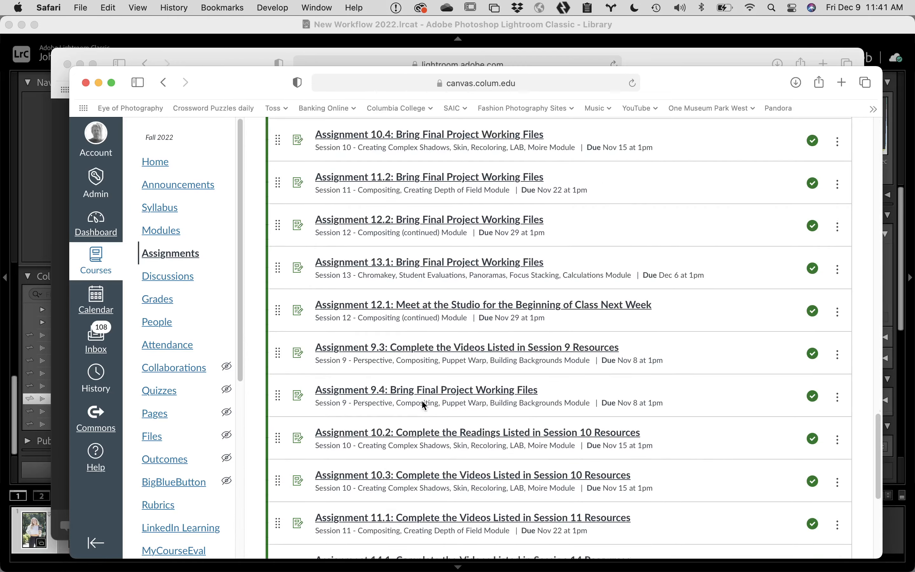
scroll(422, 402, up, 8)
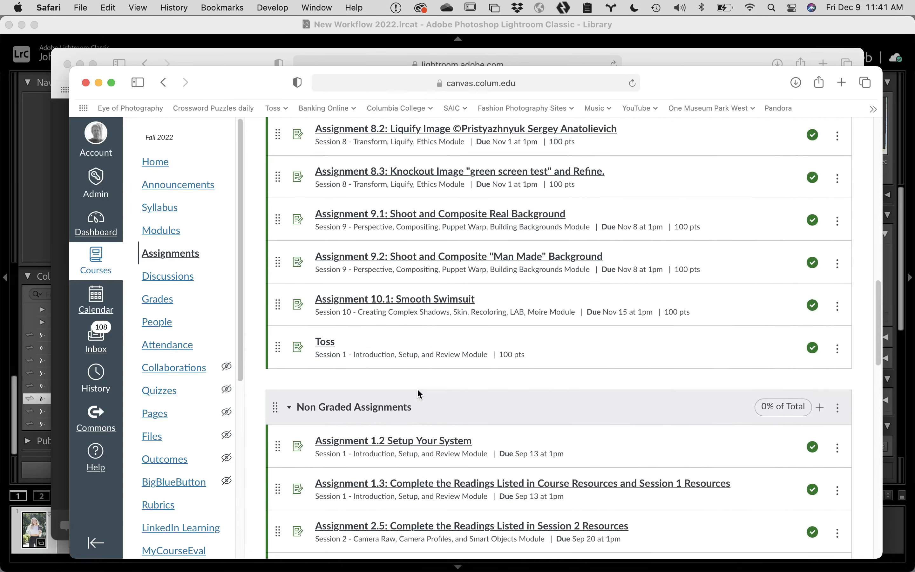
click(328, 342)
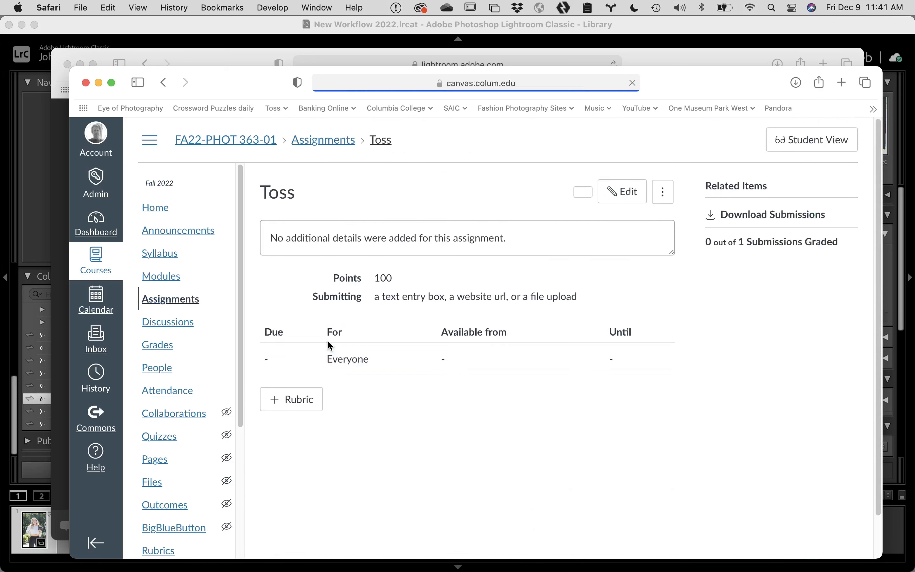
Step: Open Toss in SpeedGrader and advance two students to one with no submission
click(742, 214)
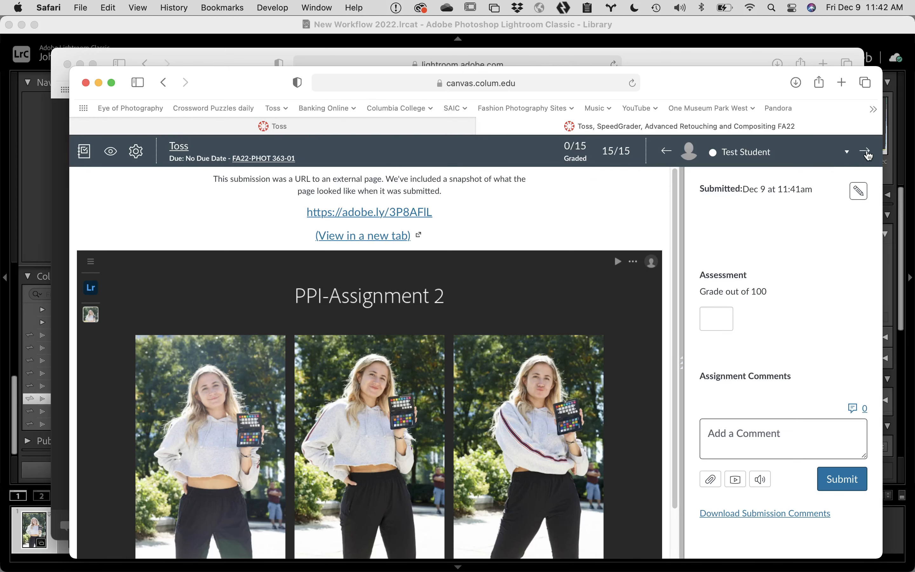
click(867, 153)
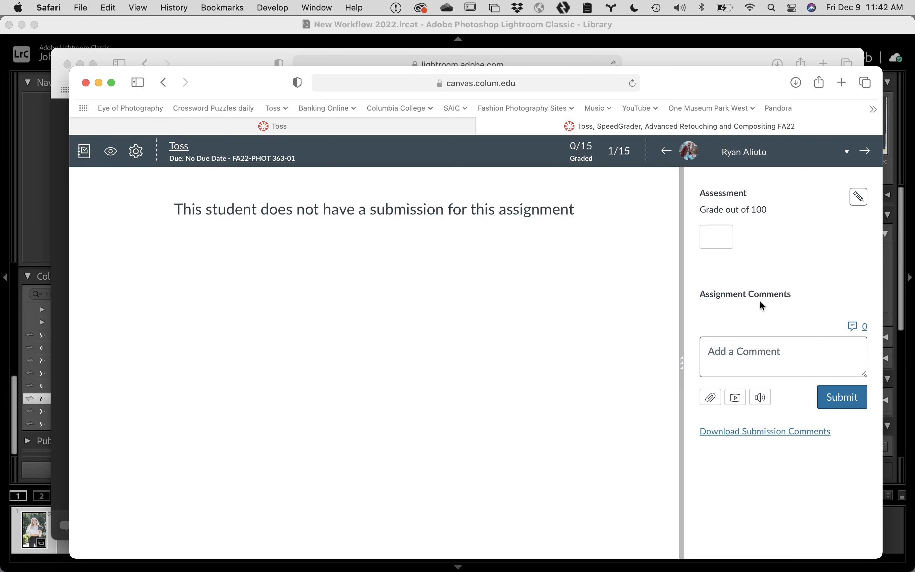
click(865, 150)
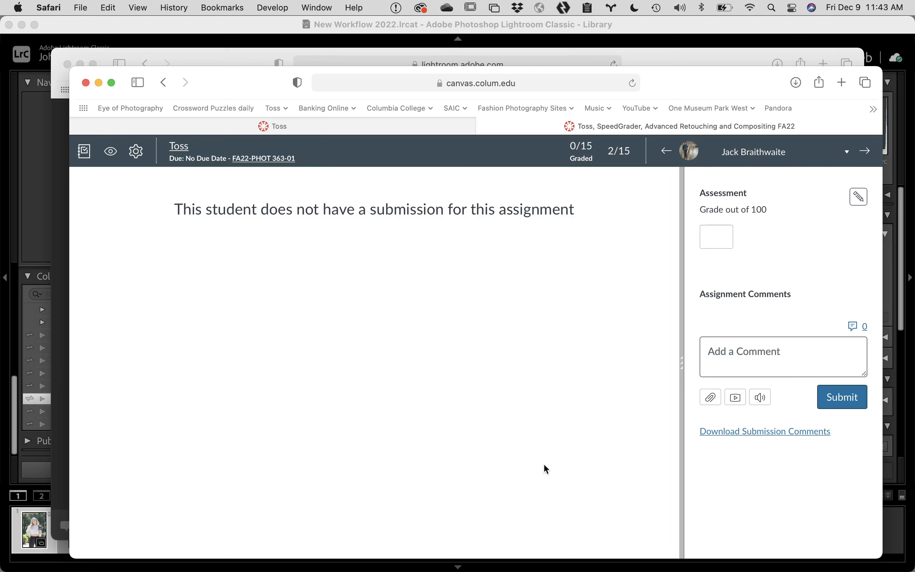
Step: Bring Lightroom Classic forward and show the three photos in the PPI Assignment 3 collection
mouse_move(357, 558)
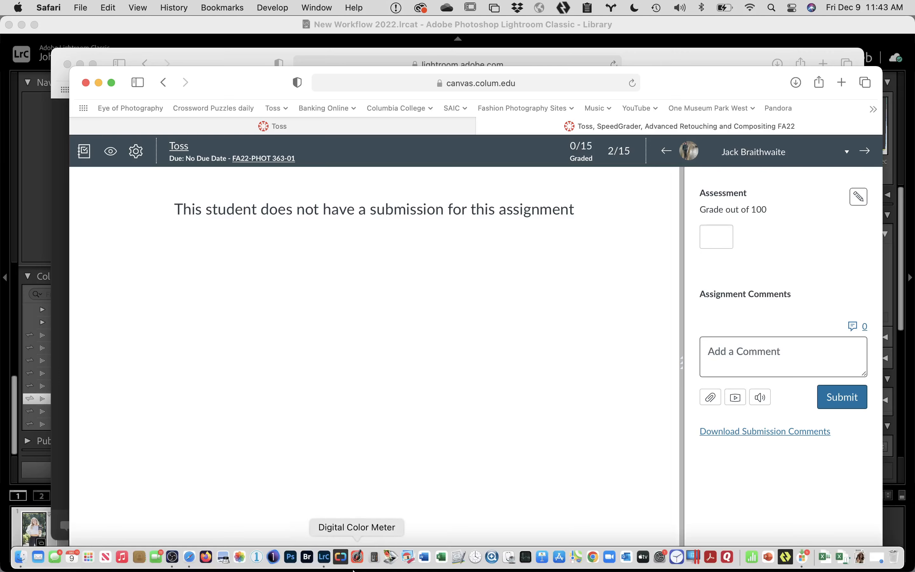
click(325, 558)
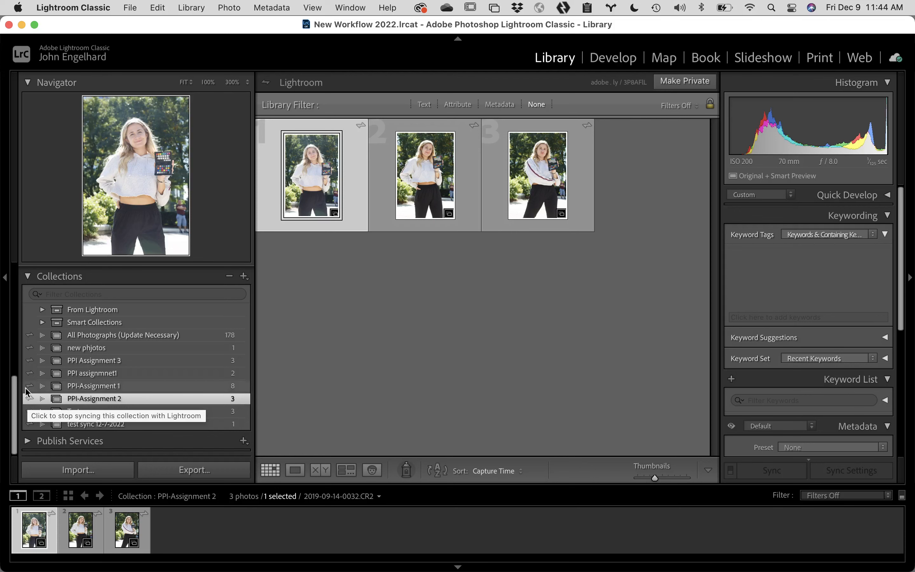
click(99, 361)
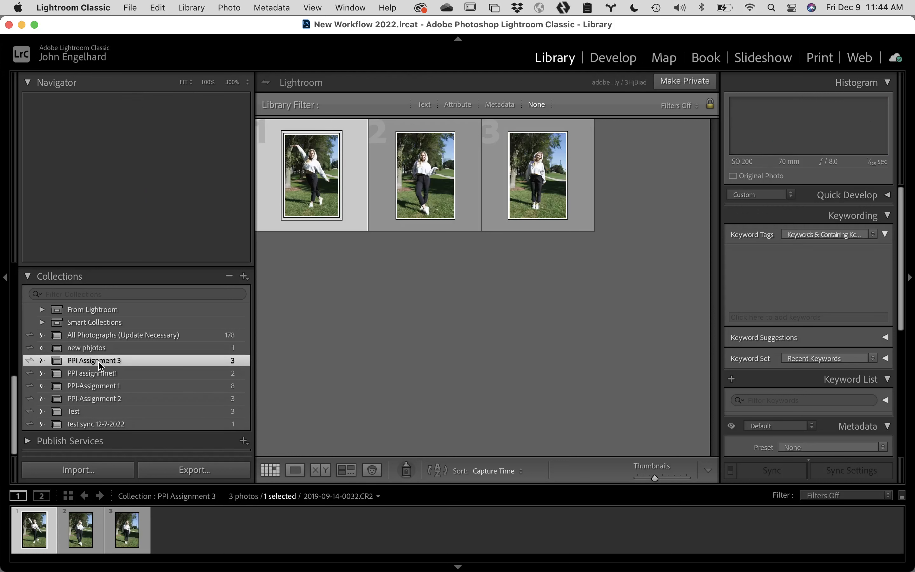
right_click(194, 360)
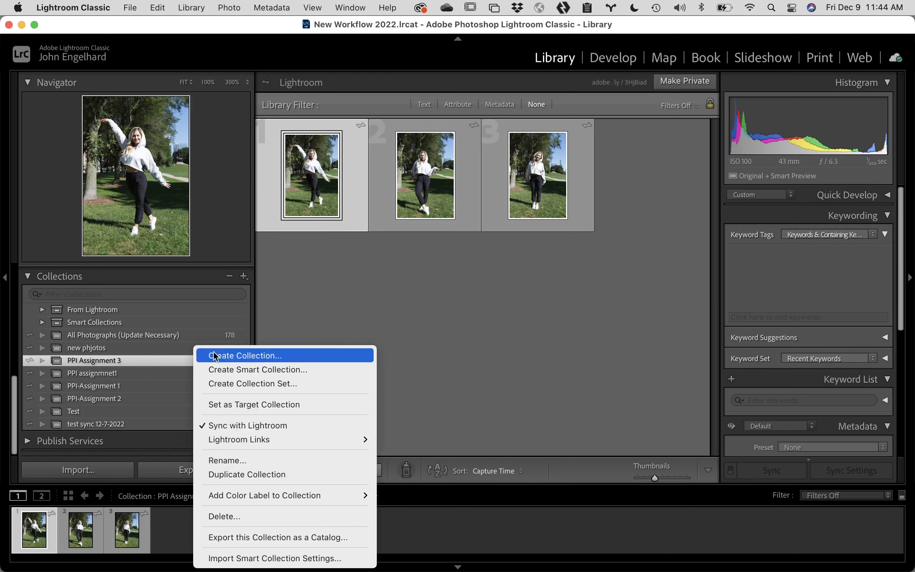
mouse_move(261, 439)
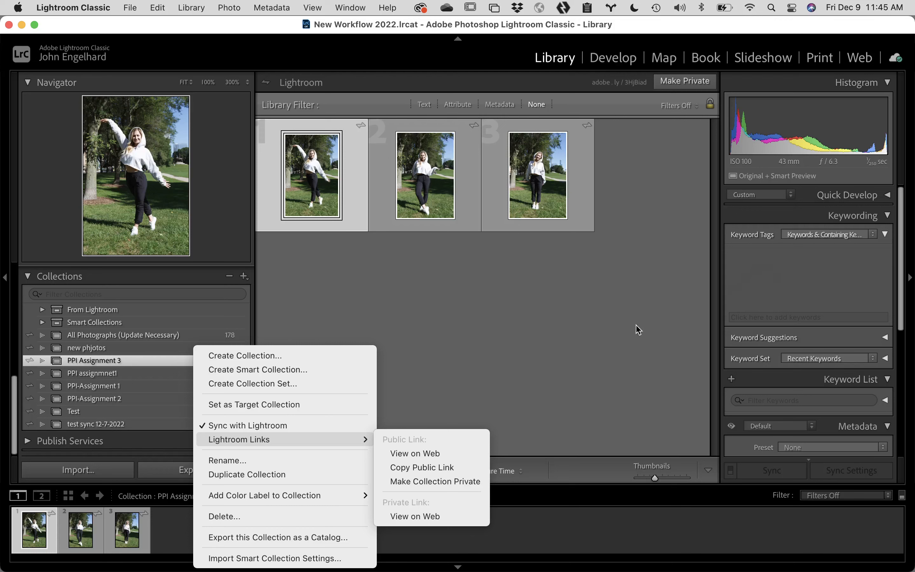
click(601, 321)
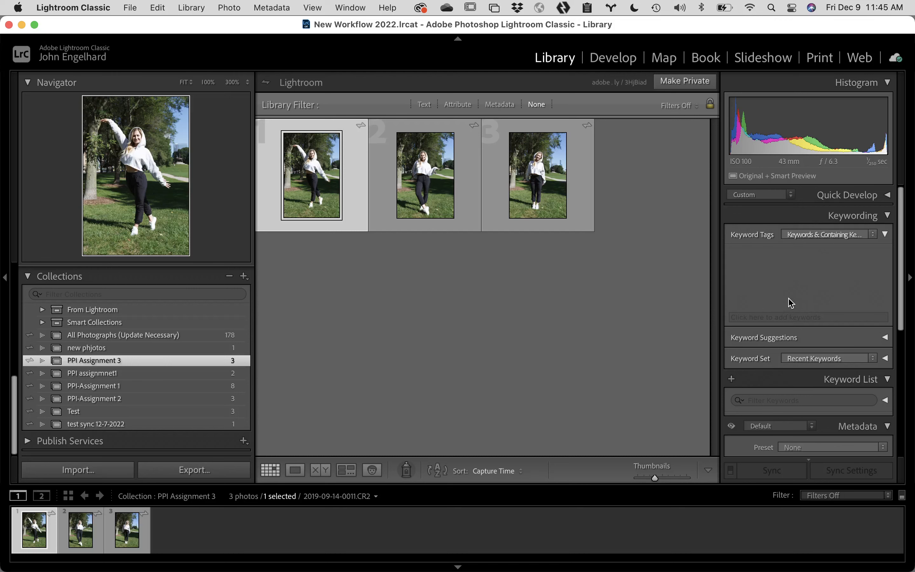
Step: Add a mistaken 10 Who keyword to the Keyword List, then delete it
scroll(859, 271, down, 5)
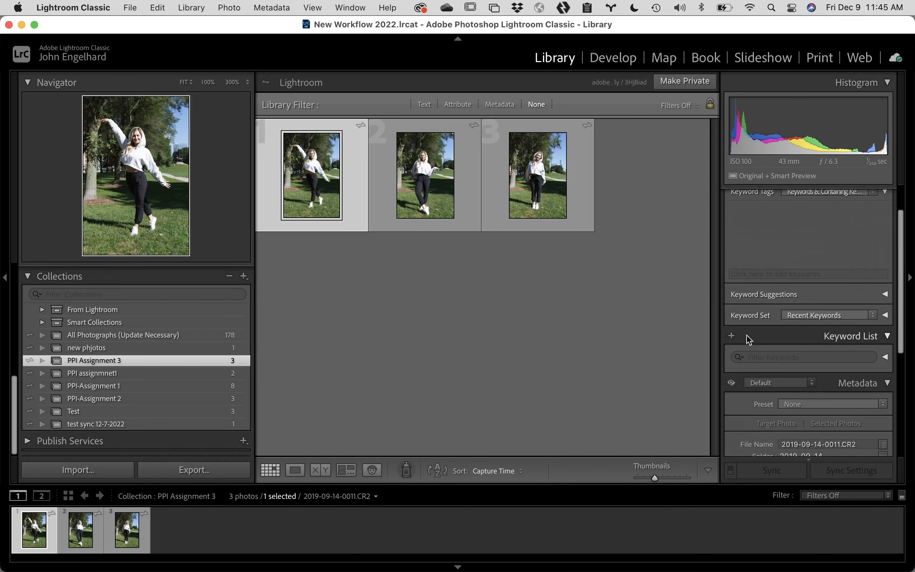
click(732, 336)
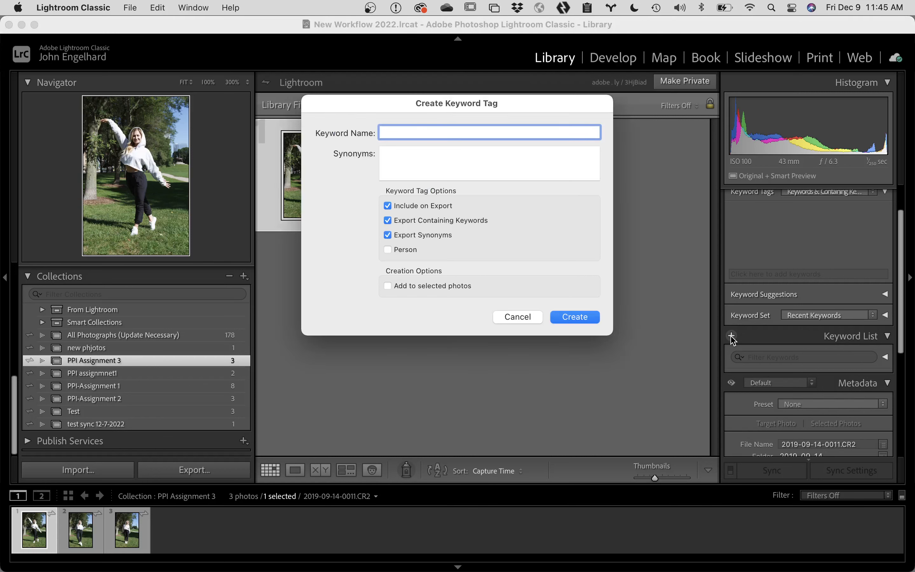
text(10 Who)
click(577, 317)
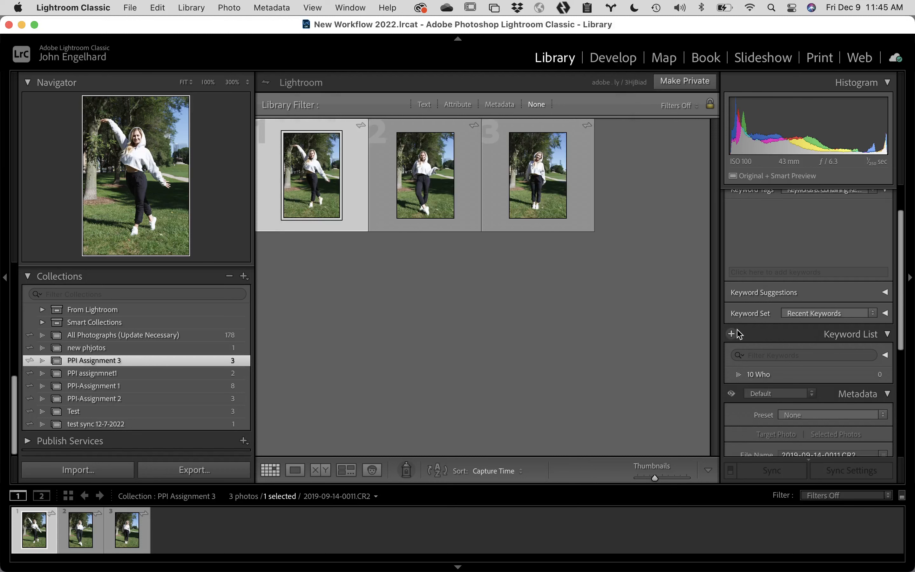
click(768, 372)
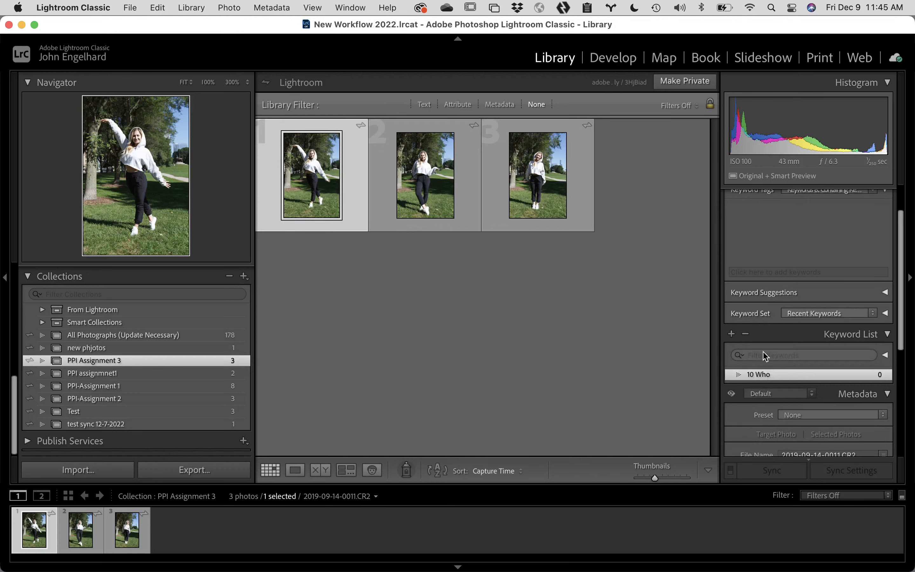
click(745, 332)
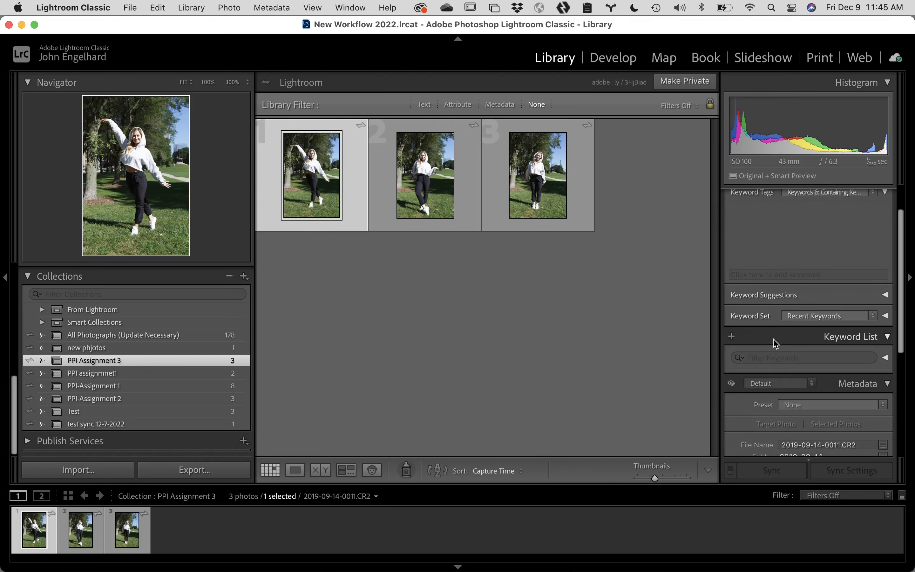
Step: Create the keywords 01 Who, 02 What and 03 Where in the Keyword List
click(731, 336)
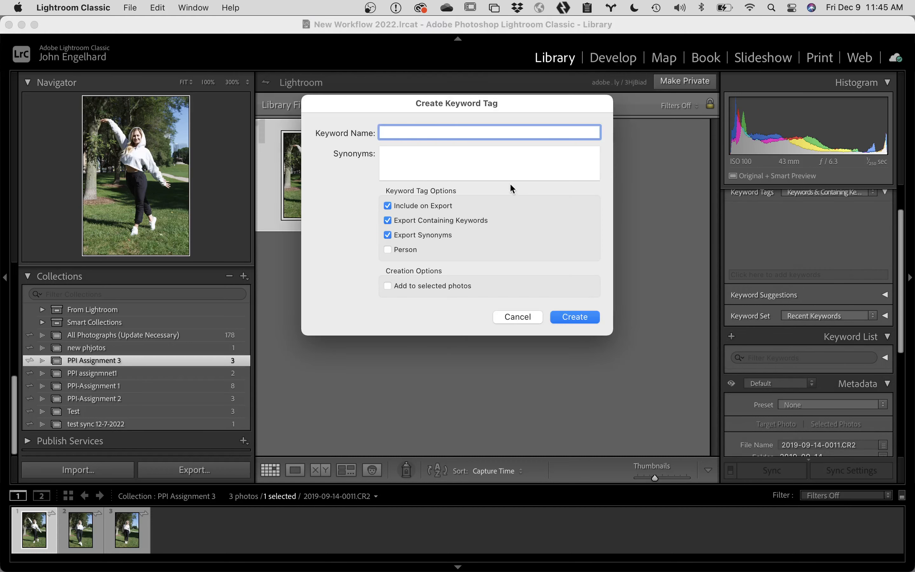
text(01 Who)
click(571, 317)
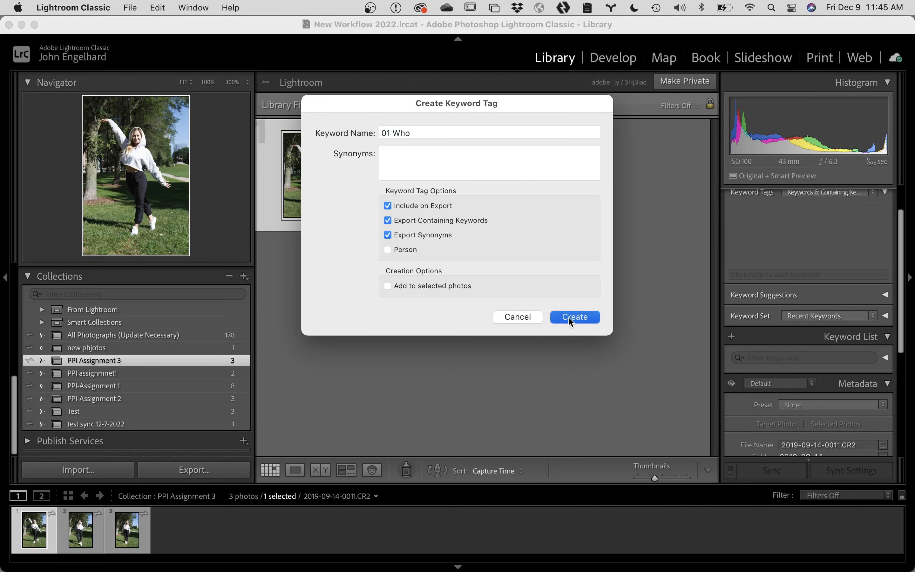
click(731, 334)
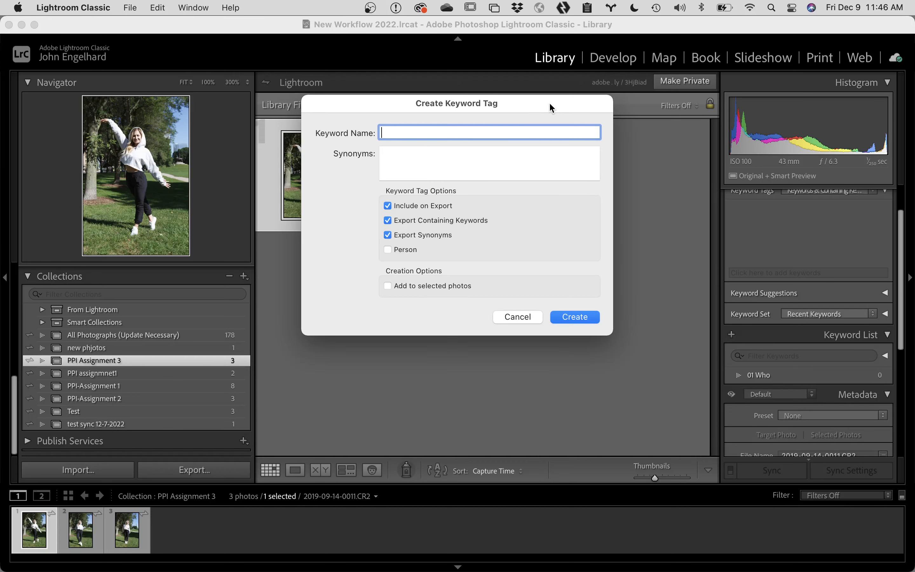
text(02 What)
click(584, 318)
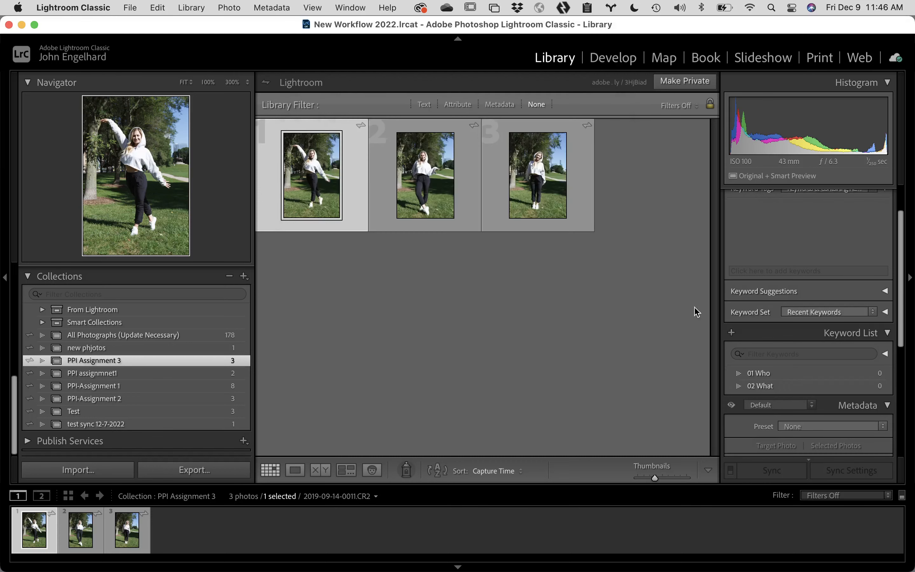
click(732, 333)
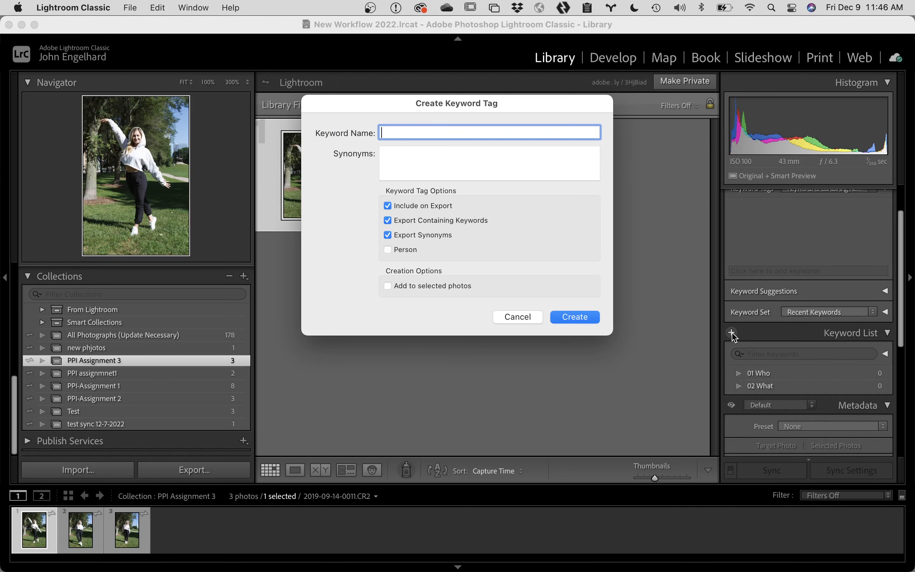
text(02)
key(BackSpace)
text(3 Where)
click(587, 317)
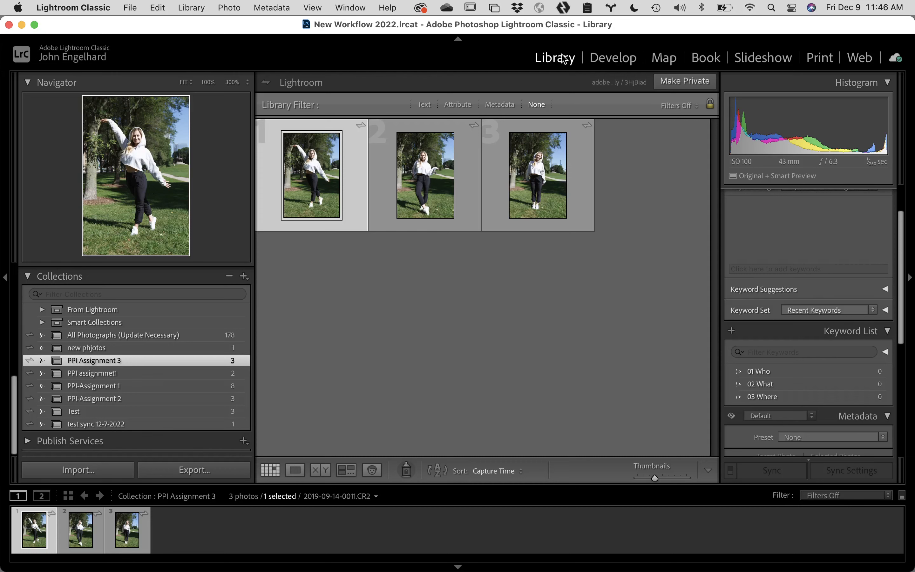
Step: Show All Photographs, select photo 190, and focus its keyword entry with Cmd+K
scroll(207, 321, up, 8)
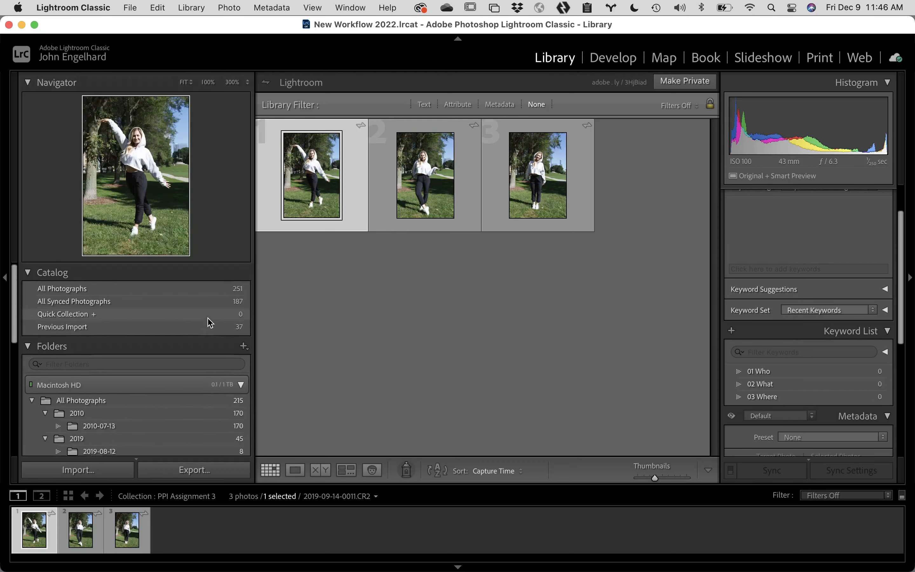
click(149, 291)
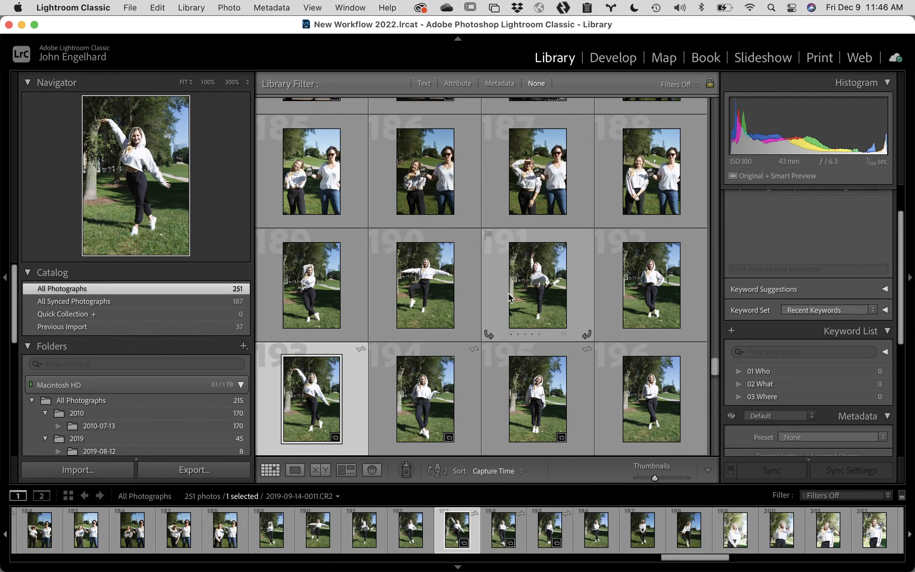
click(415, 283)
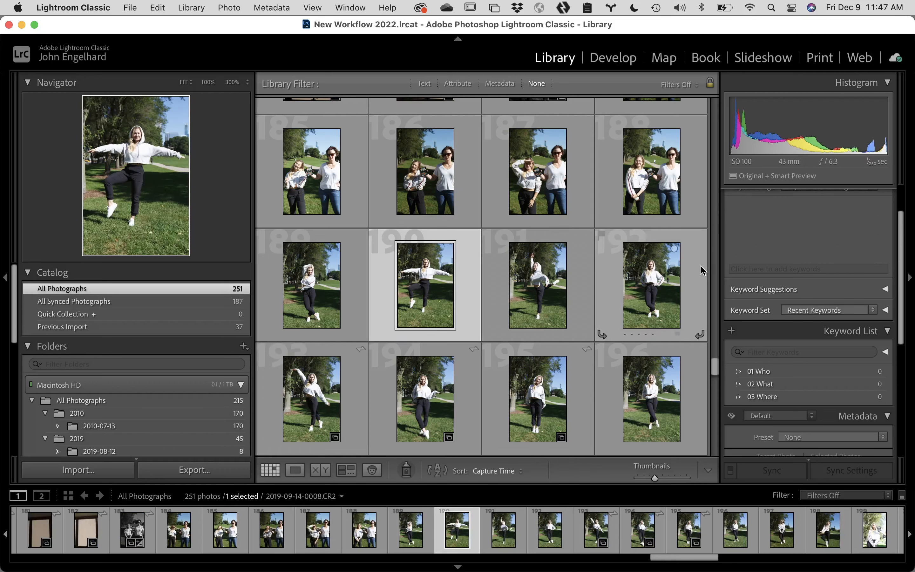
key(super+k)
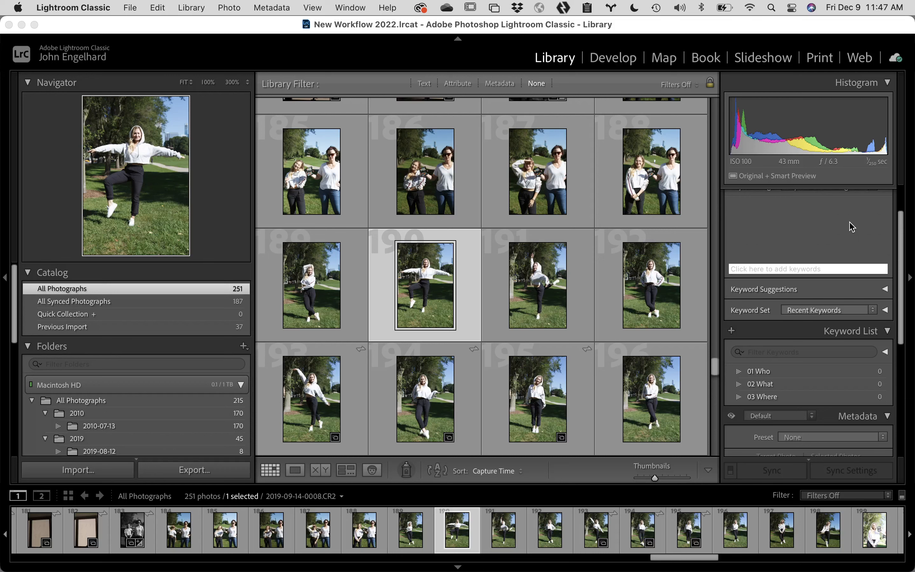
Step: Add a person's name keyword to photo 190
text(Gara)
key(Return)
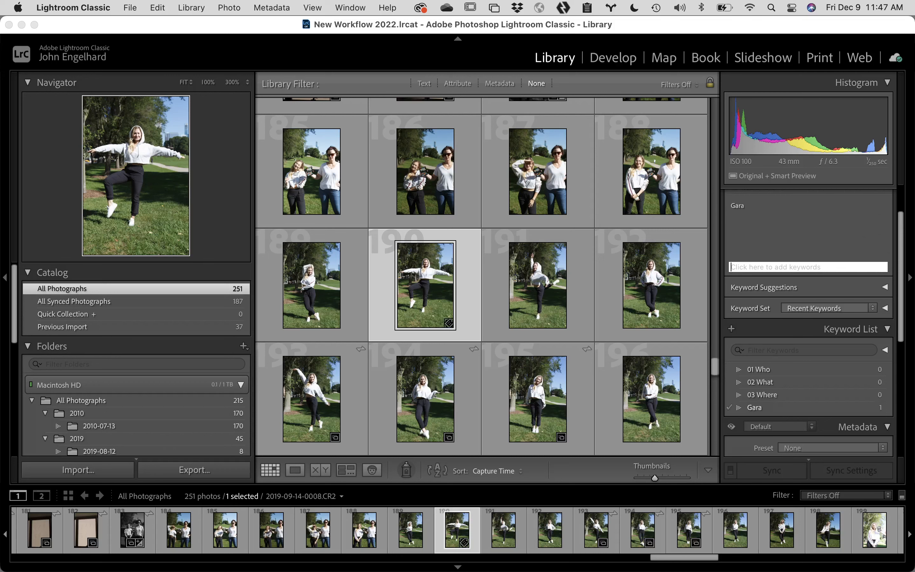
click(762, 202)
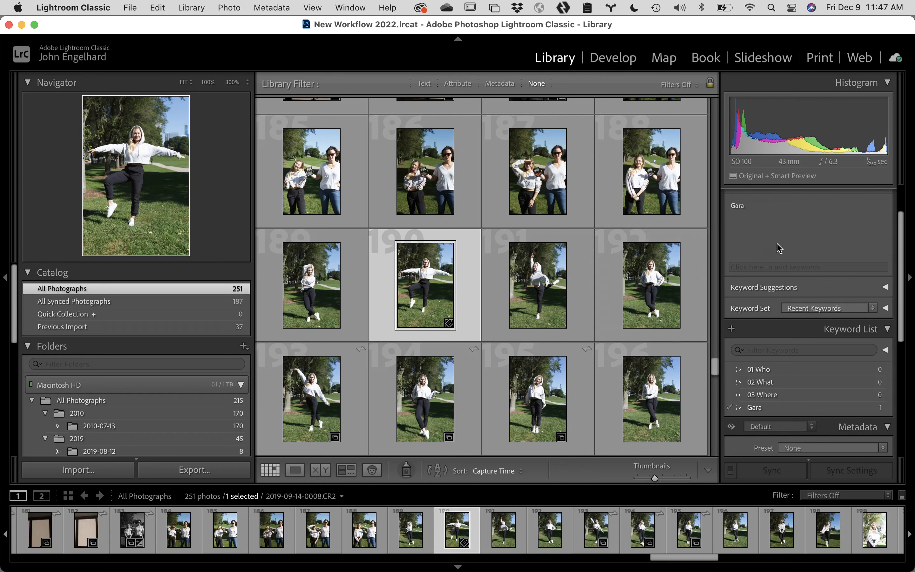
Step: Tag the photo with the nested keyword Grant Park<Chicago<Illinois<United States
scroll(780, 248, up, 3)
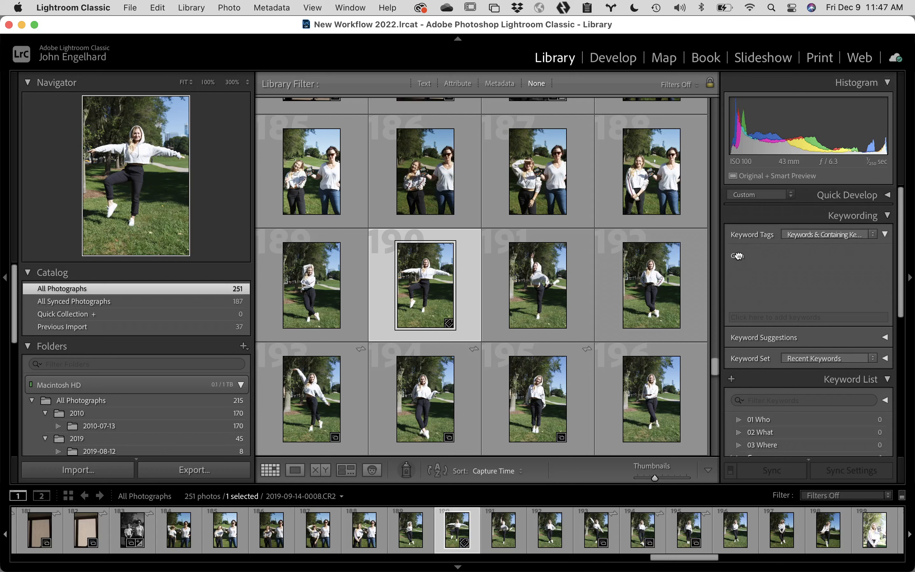
click(811, 318)
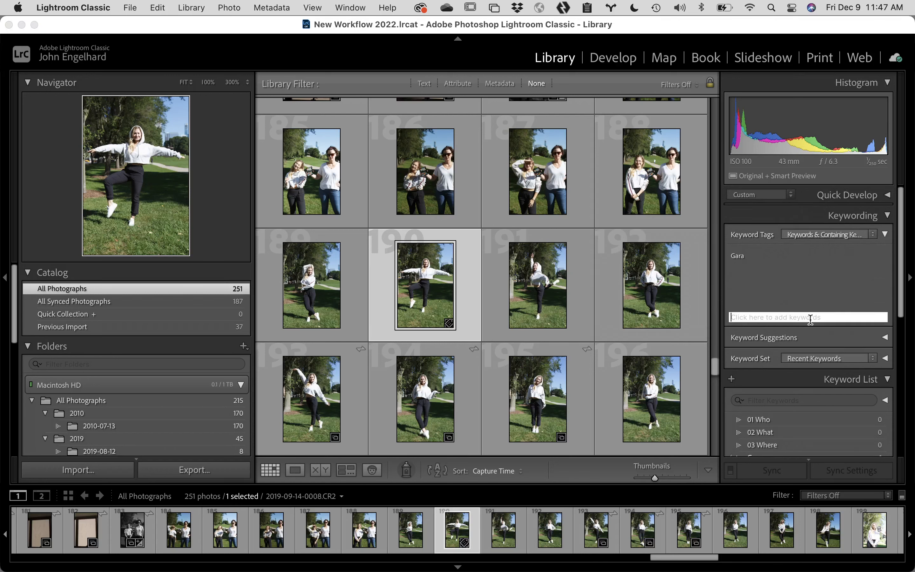
text(Gran)
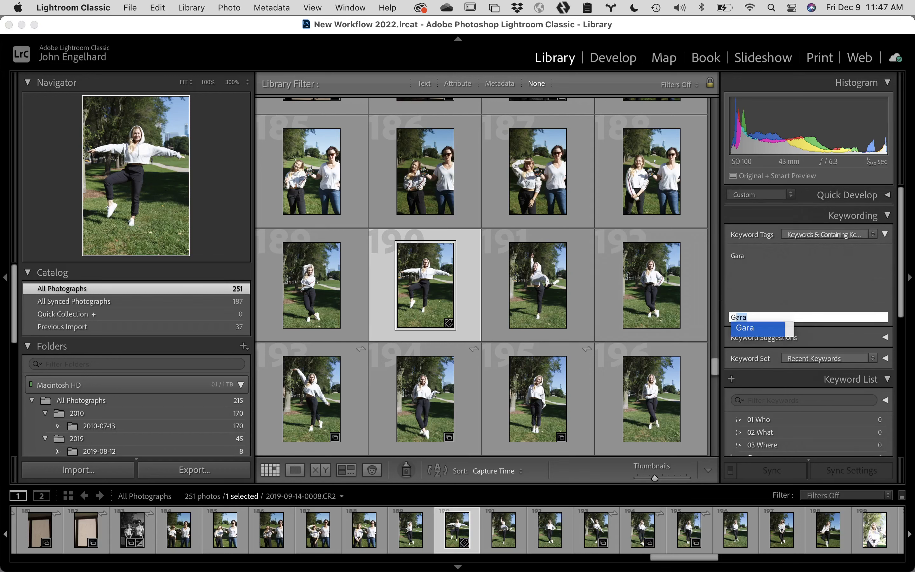
text(t)
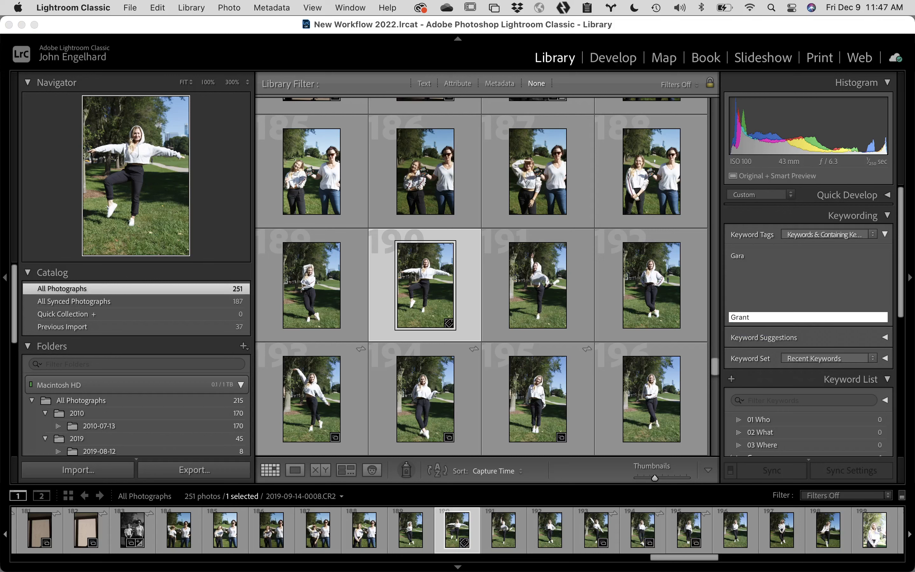
text( Park)
text(<)
text(Chicago<Illinois<United S)
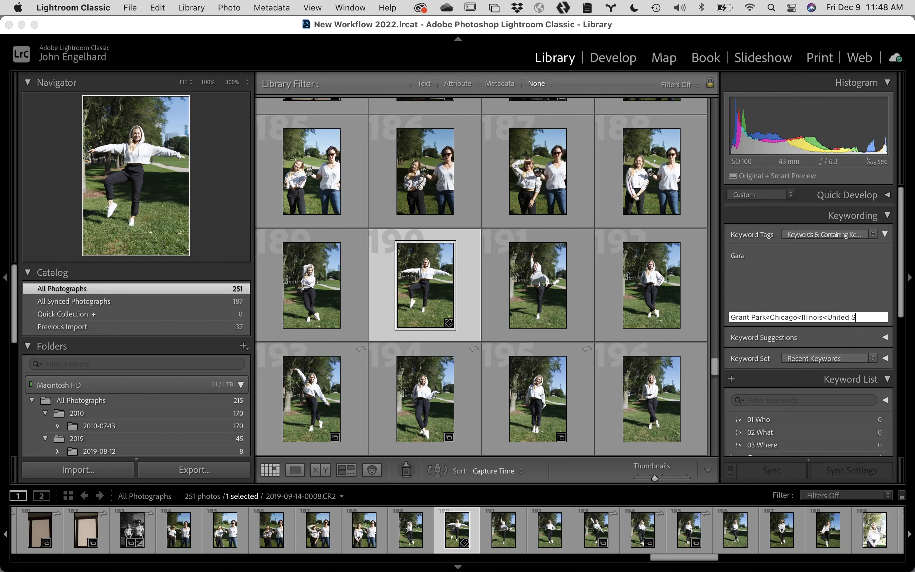
text(tates)
key(Return)
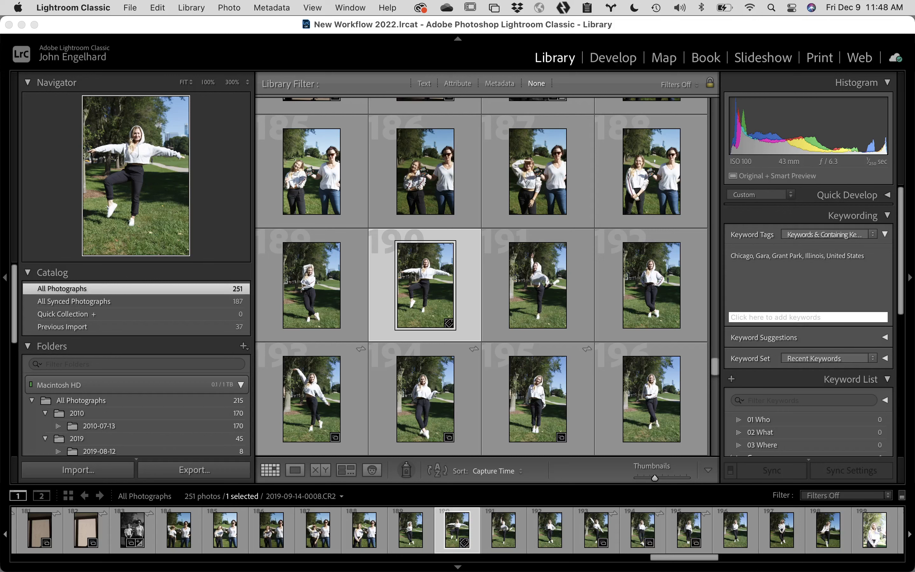
Step: Expand the 03 Where keyword group through United States, Illinois and Chicago to reveal Grant Park
scroll(806, 418, down, 3)
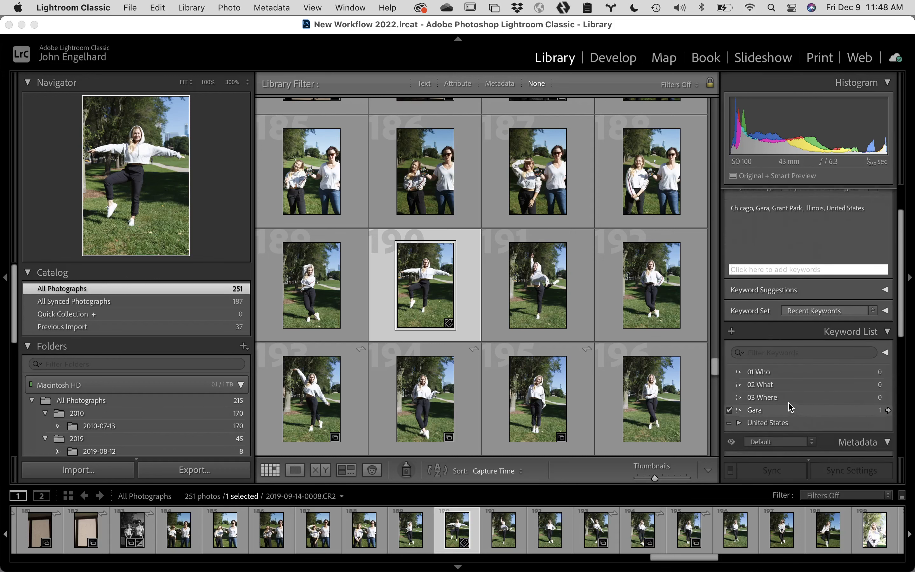
click(740, 399)
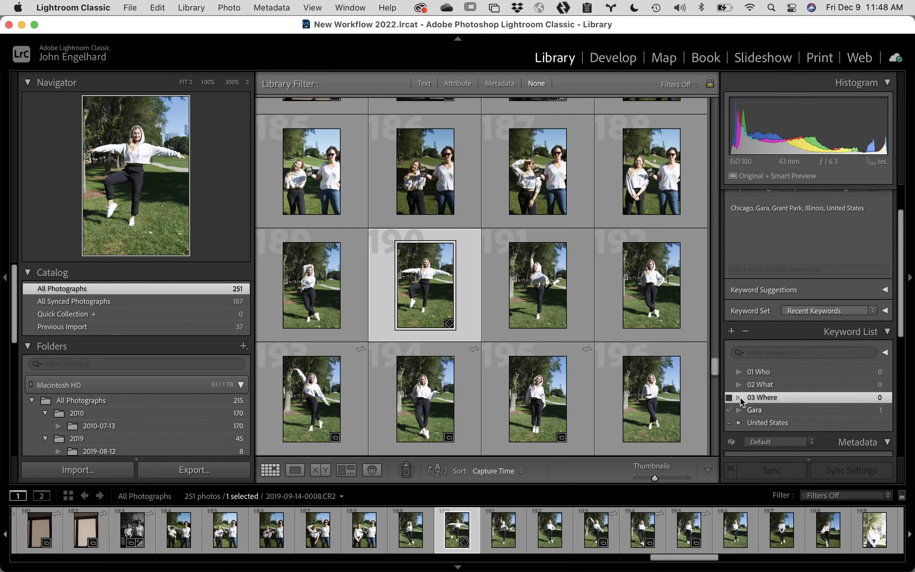
scroll(833, 387, down, 4)
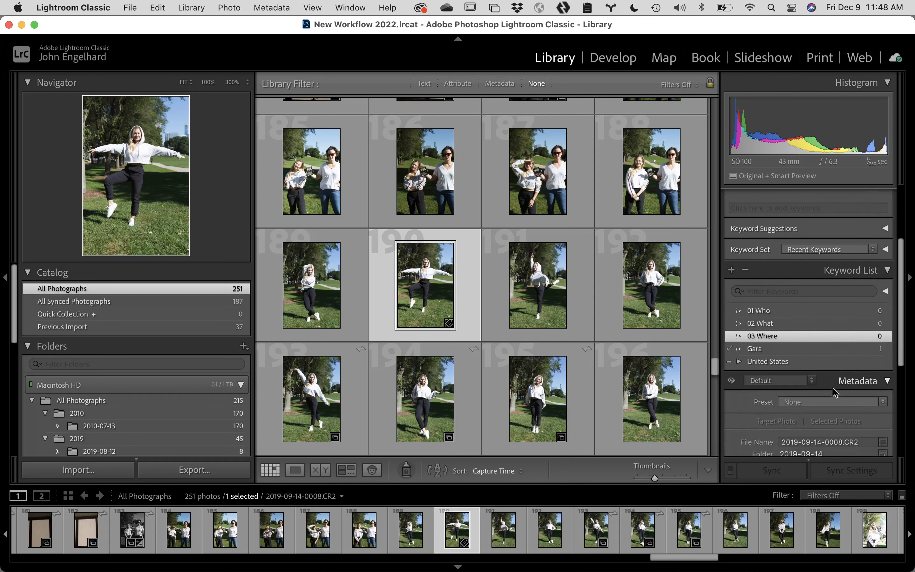
click(738, 360)
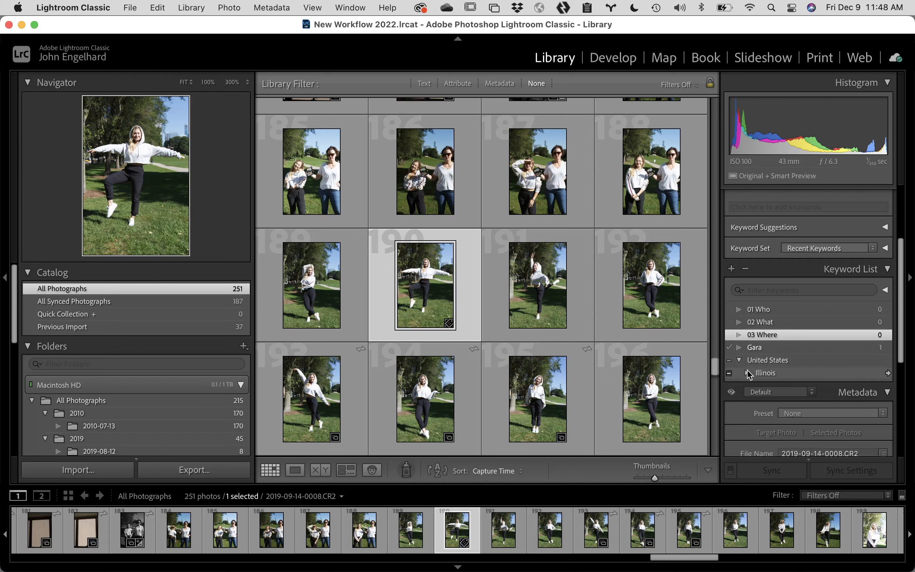
click(748, 373)
scroll(809, 359, down, 1)
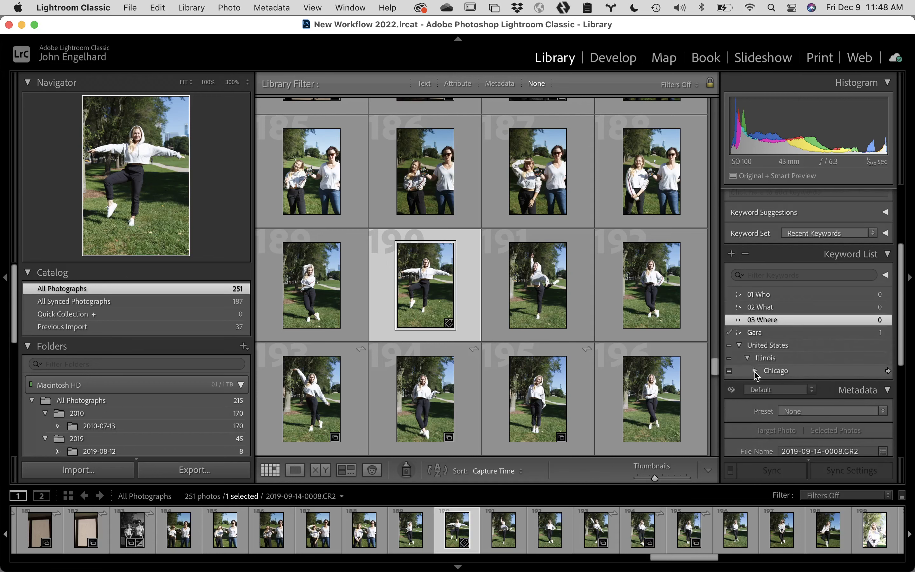
click(755, 371)
scroll(791, 374, down, 2)
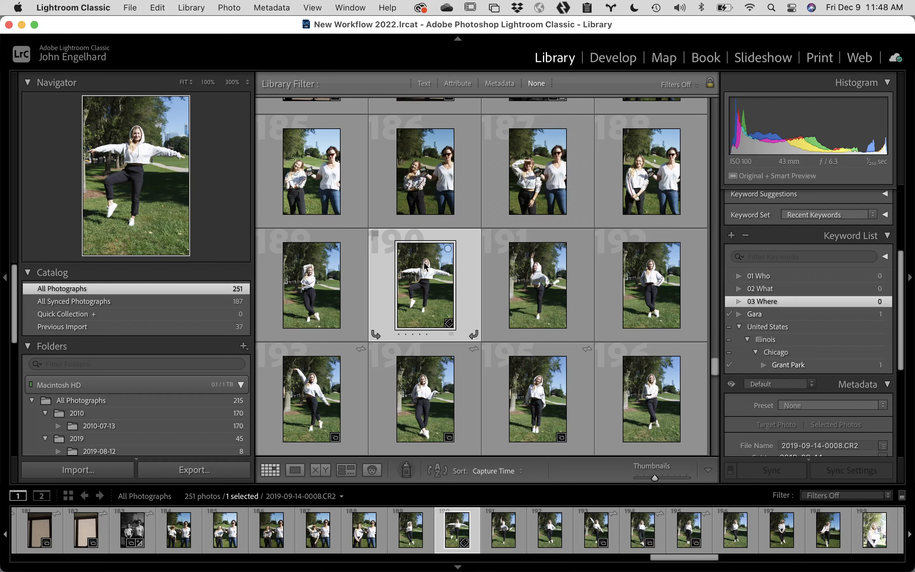
Step: Sync keywords from photo 190 onto photos 191 and 192, then check photo 191's tags
shift+click(606, 250)
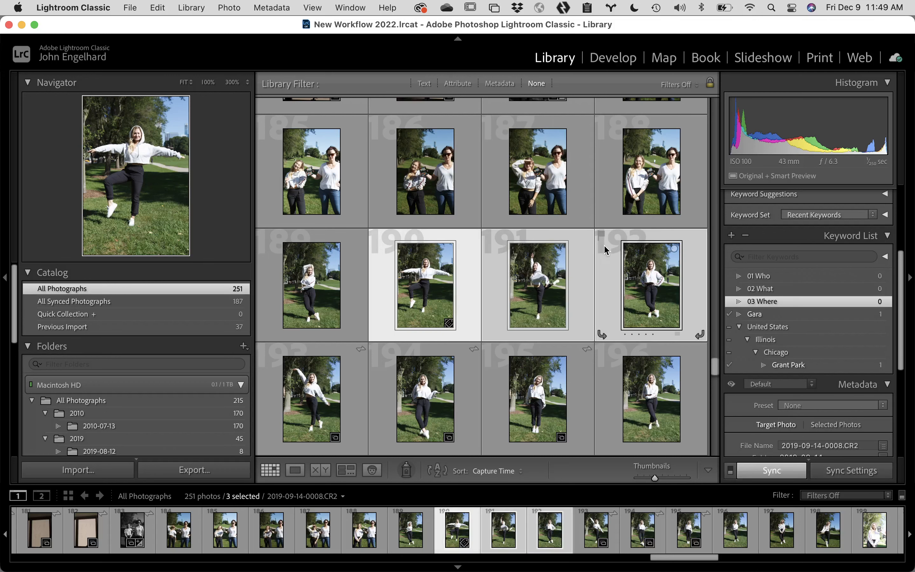
click(769, 476)
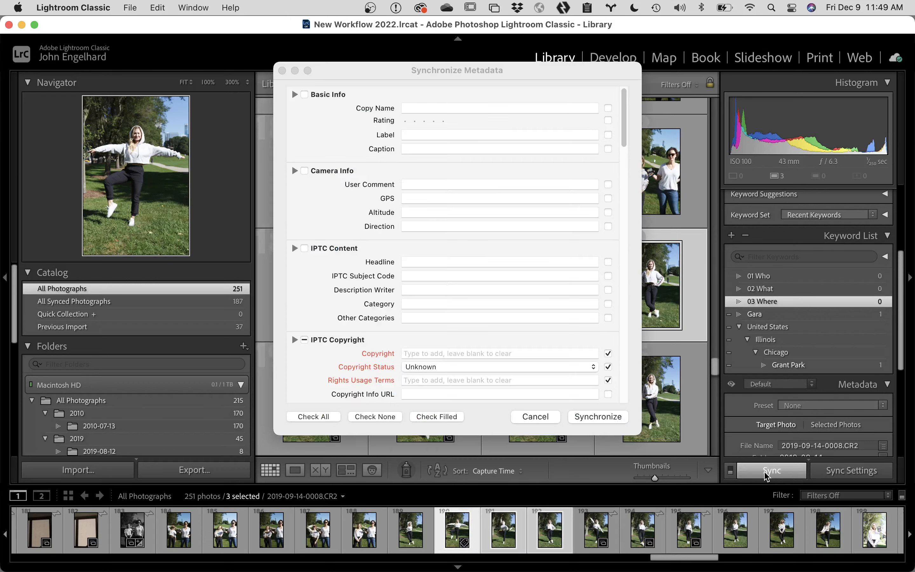
scroll(463, 382, down, 20)
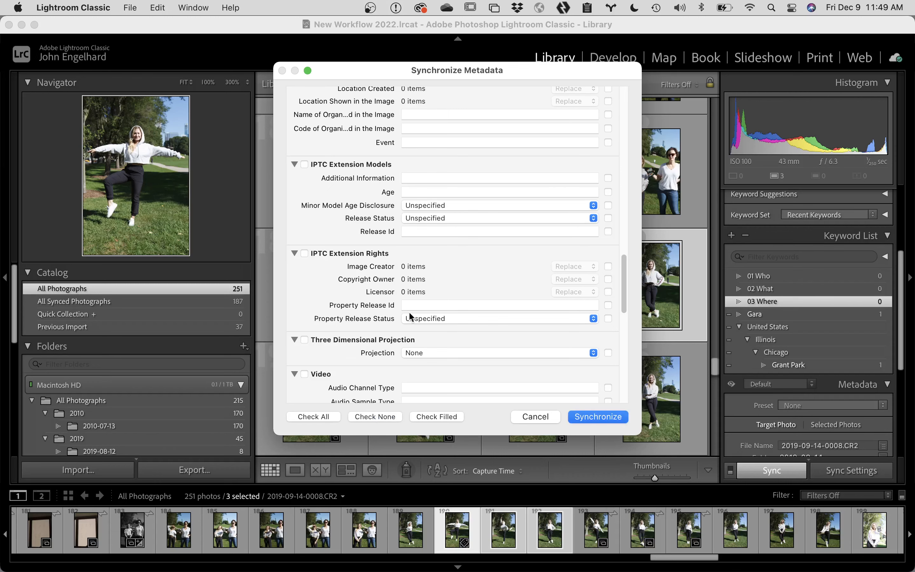
scroll(409, 316, down, 10)
scroll(409, 316, down, 4)
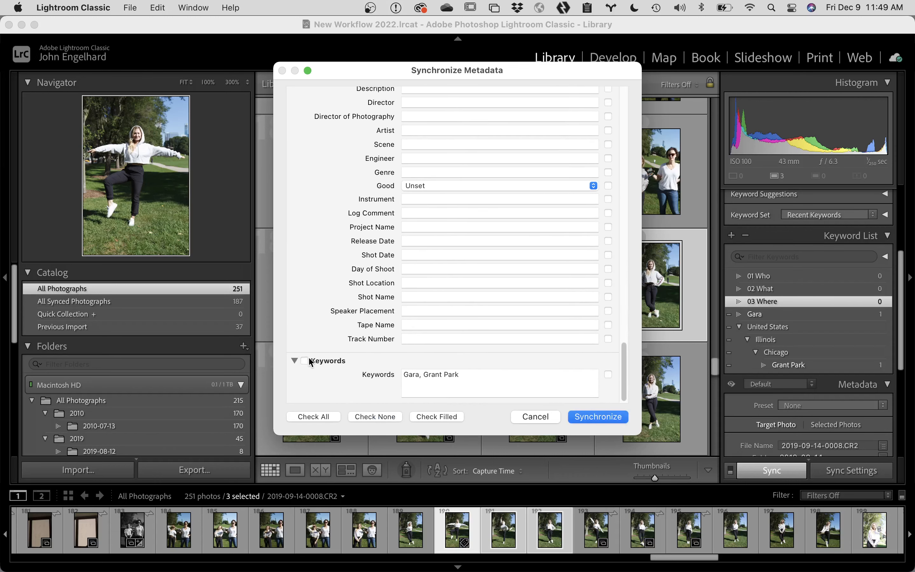
click(306, 362)
click(584, 417)
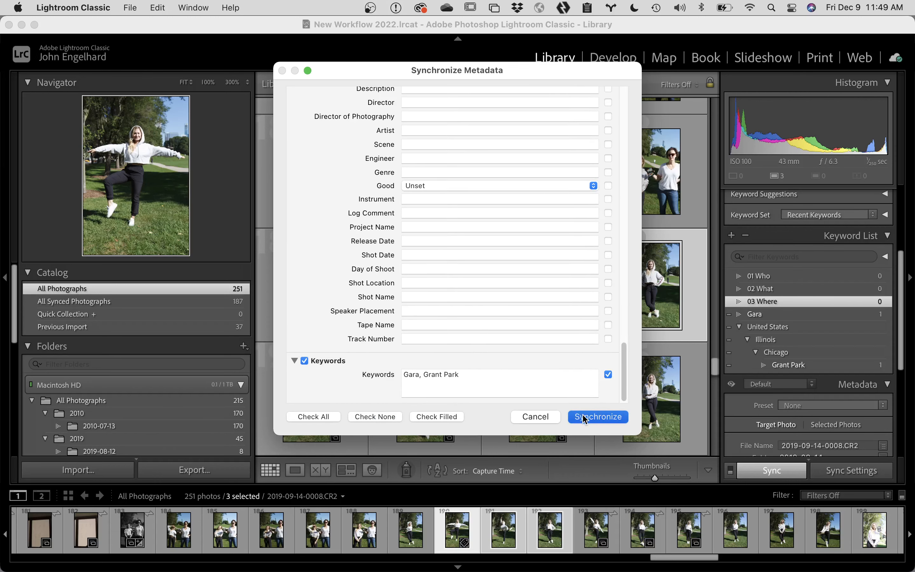
click(582, 282)
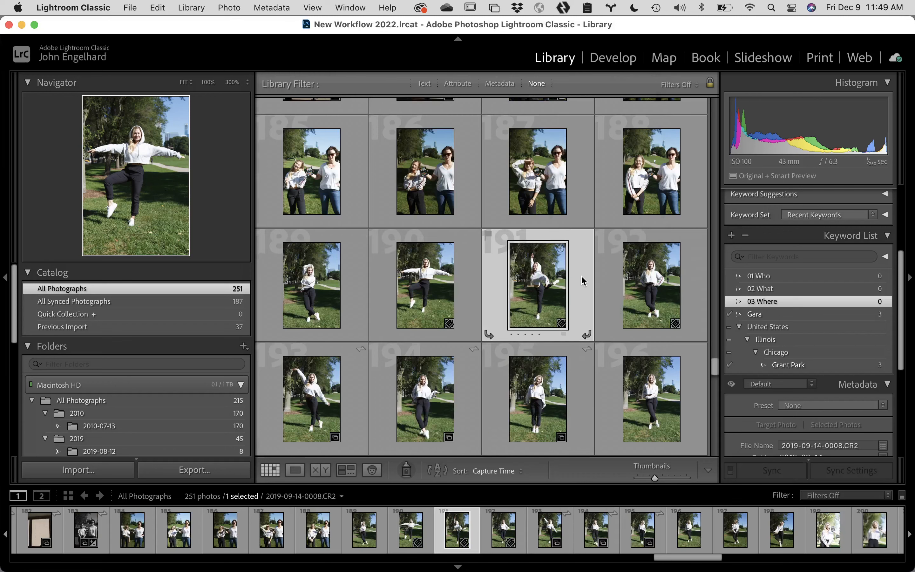
scroll(819, 292, up, 5)
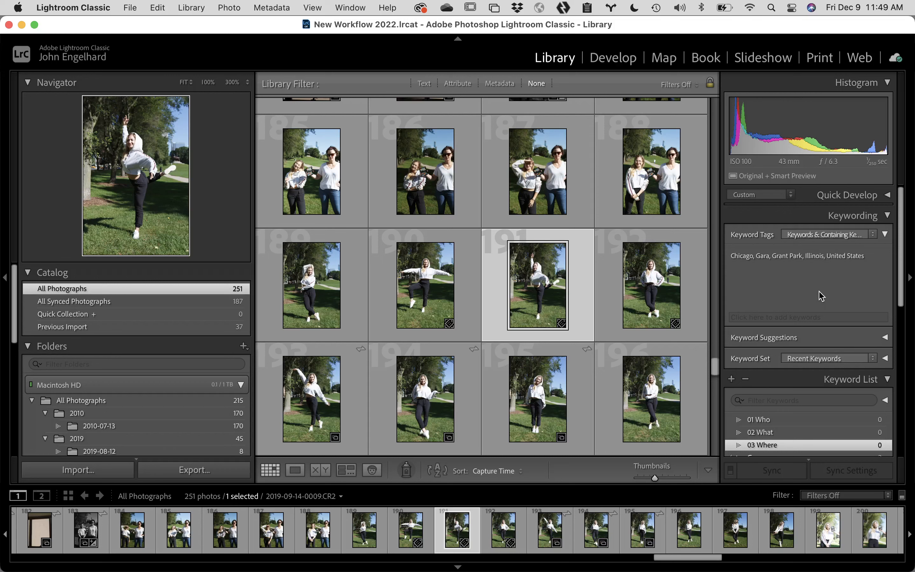
Step: Check photo 192's keywords, then tag photo 193 with Grant Park via keyword autocomplete
click(681, 265)
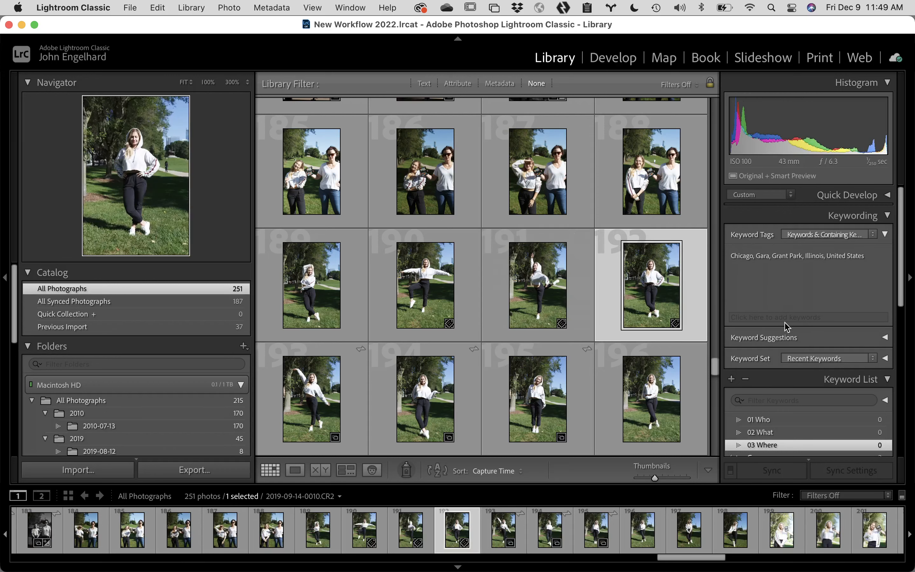
click(358, 347)
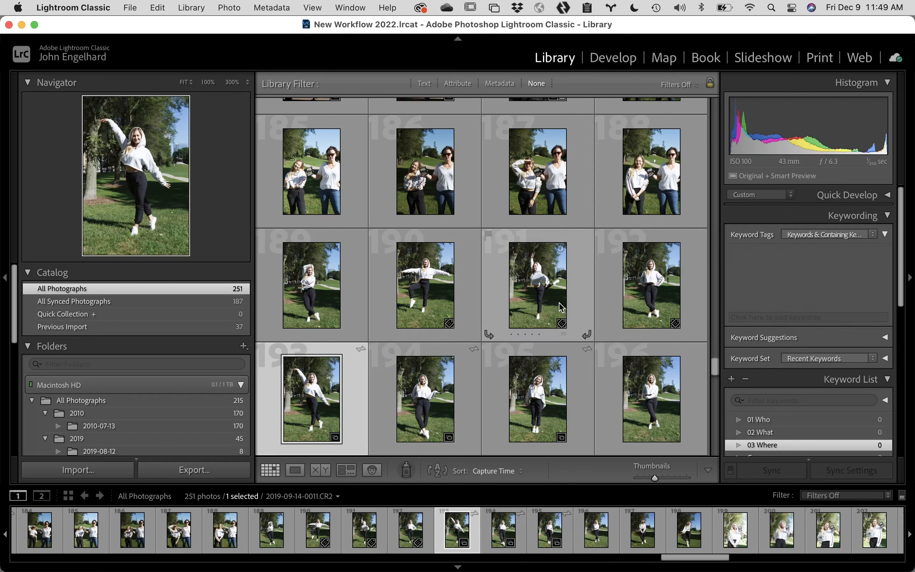
key(super+k)
text(grant Park)
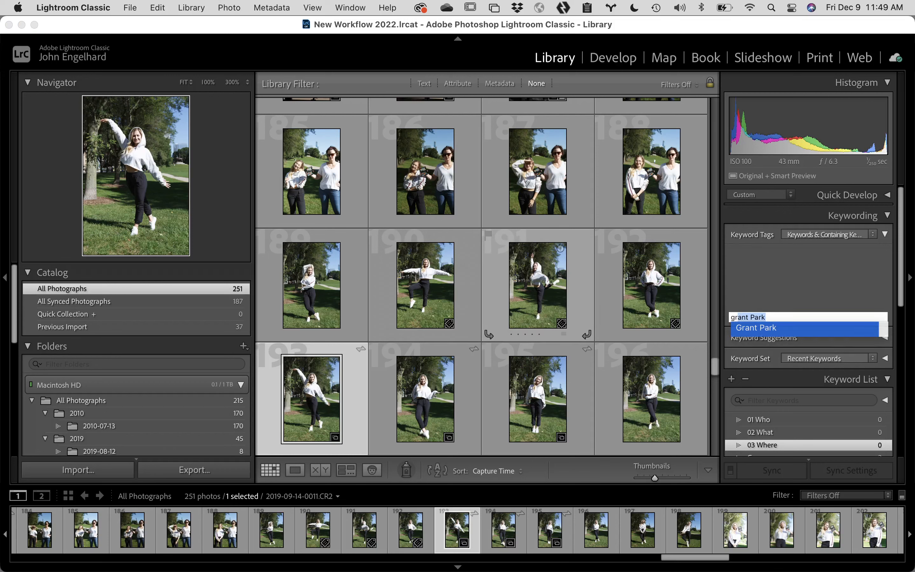
key(Return)
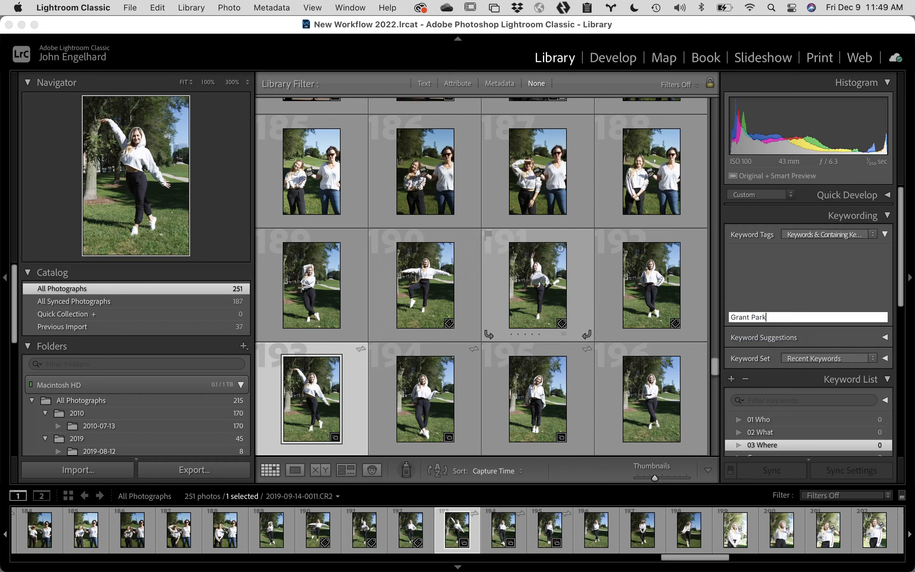
key(Return)
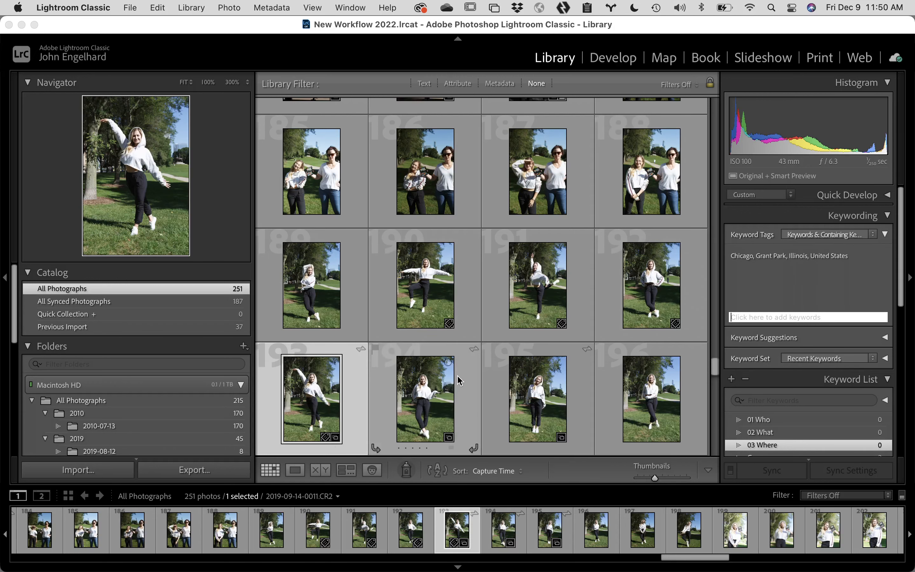
scroll(429, 385, down, 2)
scroll(429, 385, down, 3)
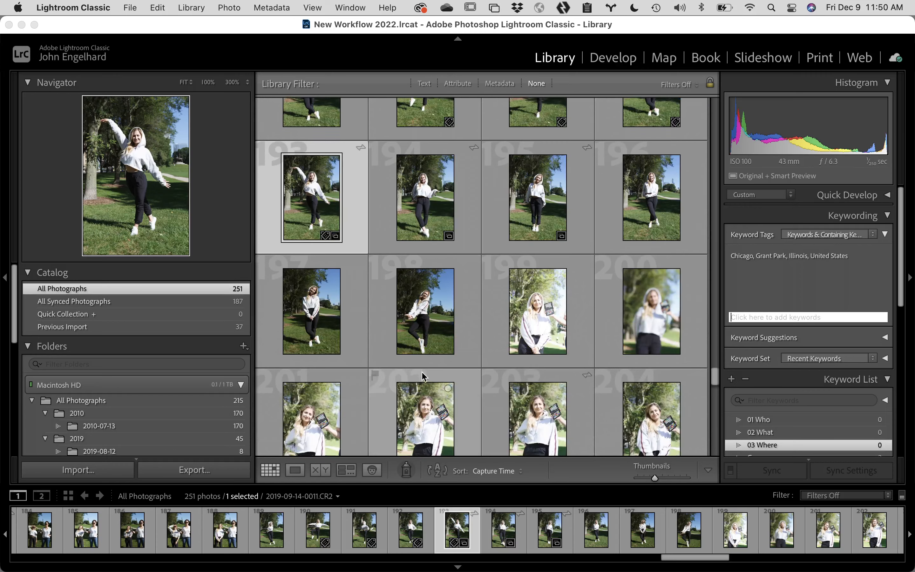
Step: Leave keyword entry and show Wordroom's Auto-keyword command under Library's Plug-in Extras
click(317, 296)
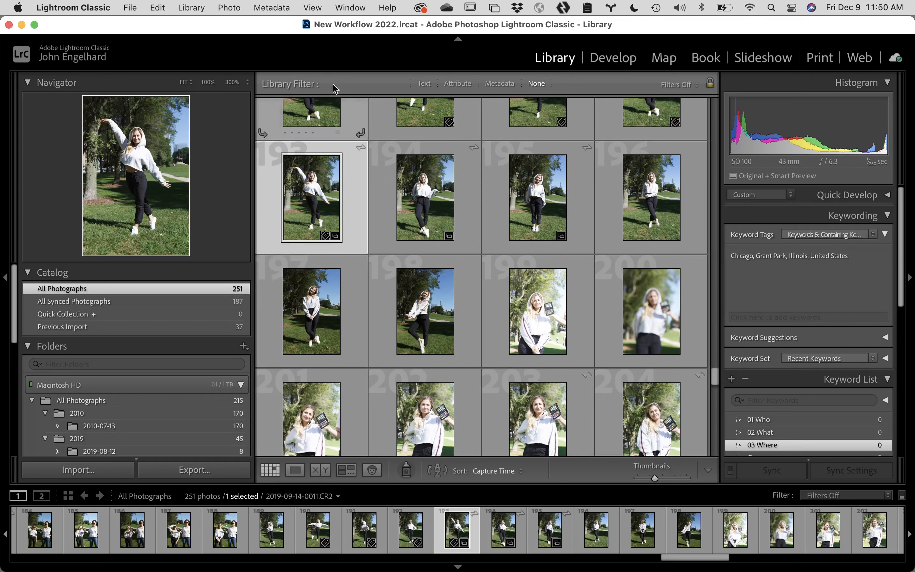
click(229, 7)
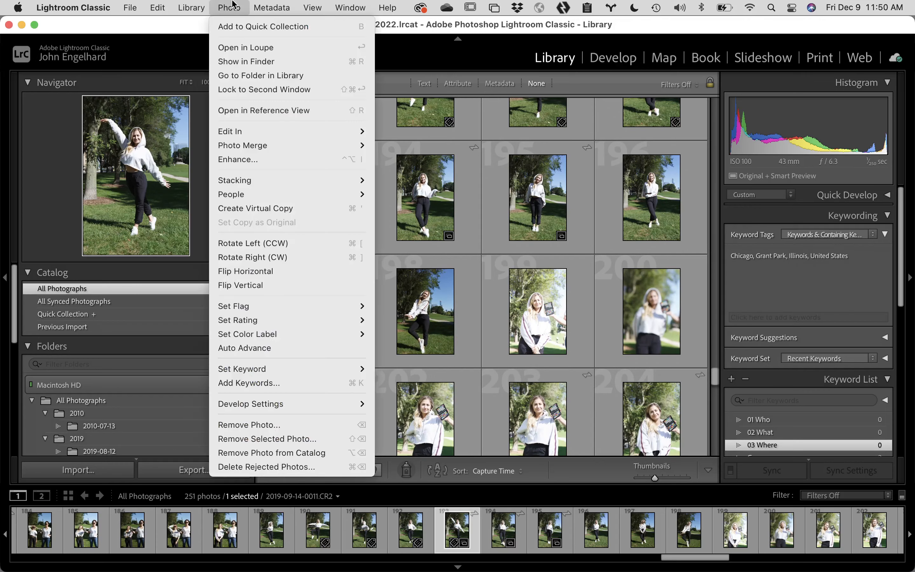
mouse_move(191, 8)
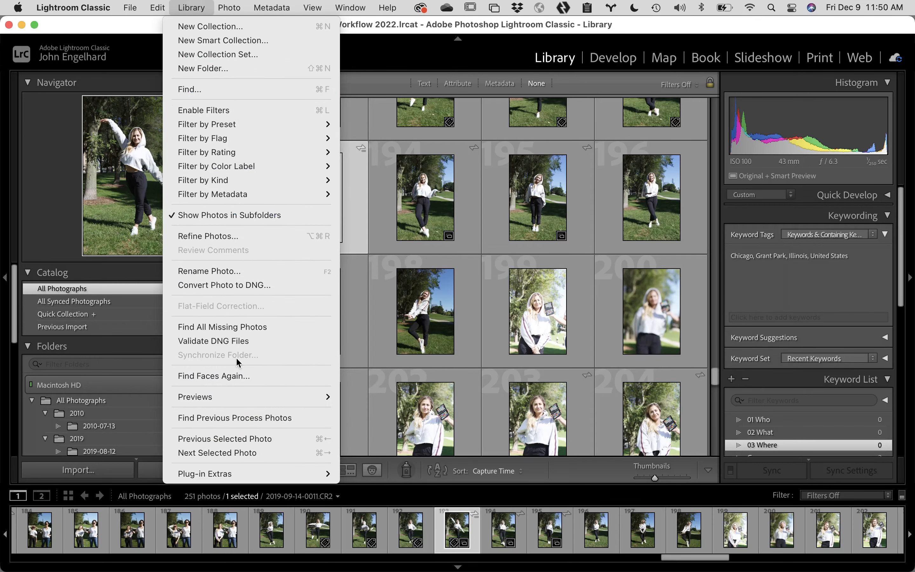
mouse_move(219, 475)
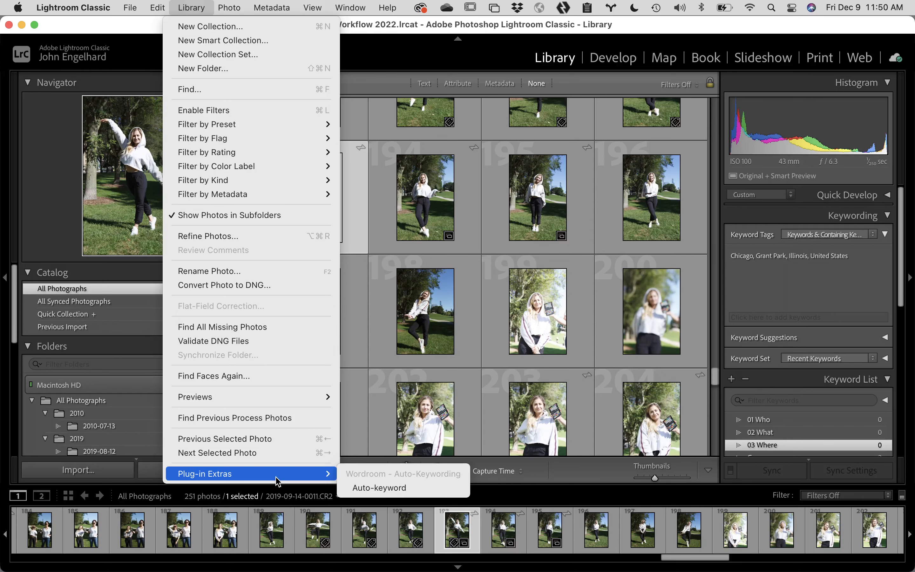
Step: Run Wordroom Auto-keyword on photo 193 and add its 30 suggested keywords to the tags
click(388, 488)
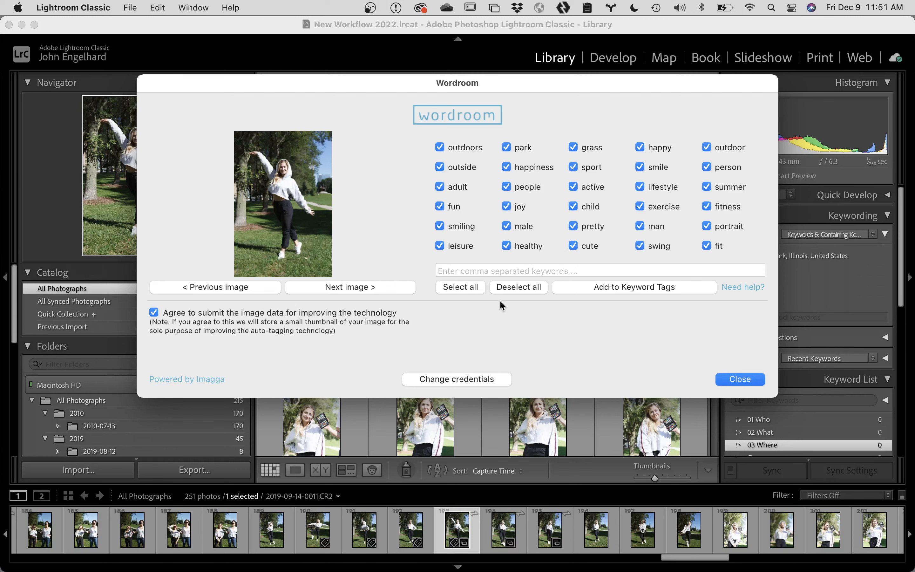
click(608, 287)
click(751, 379)
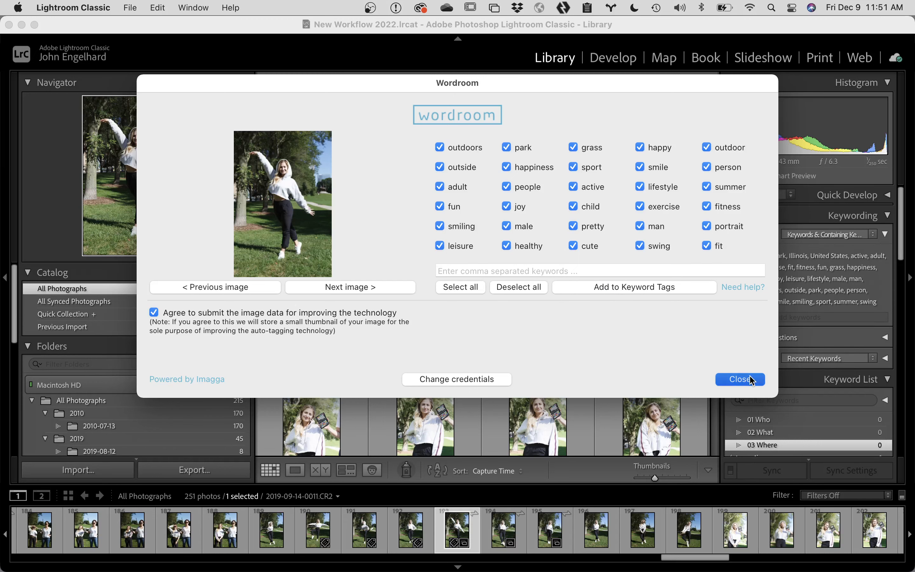